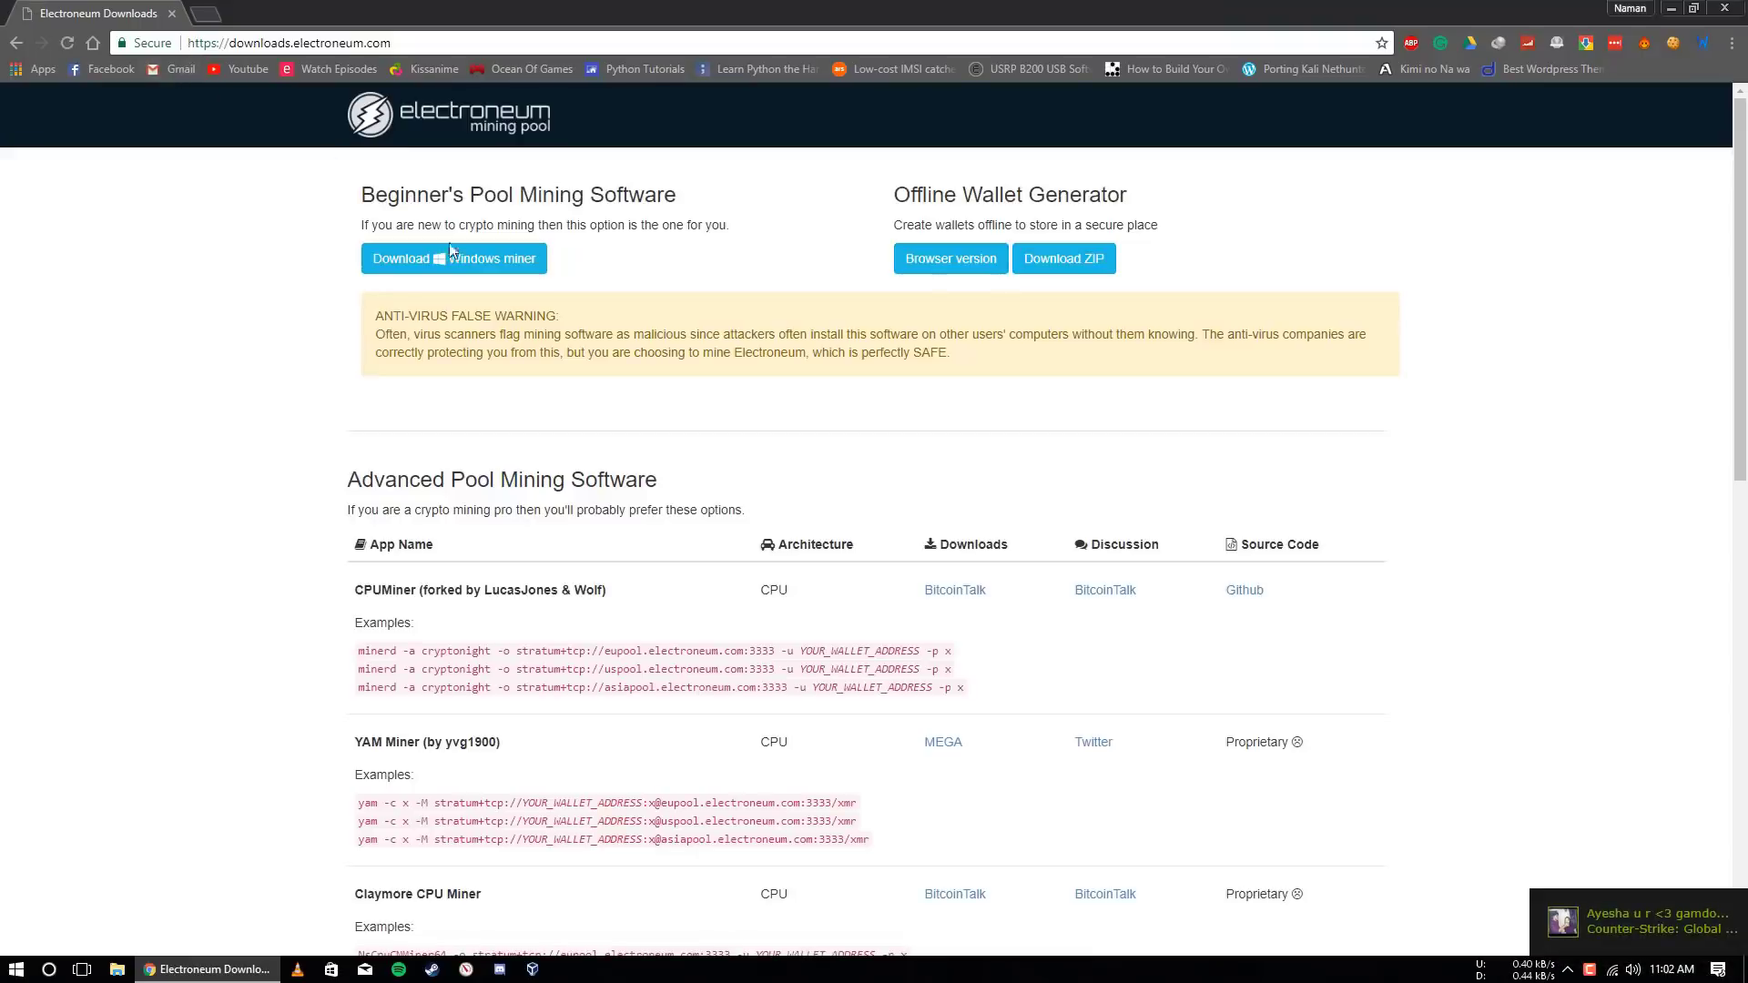
# Download the Electroneum Pool Miner v1.1 Windows setup, keep it, and open it
pyautogui.click(451, 255)
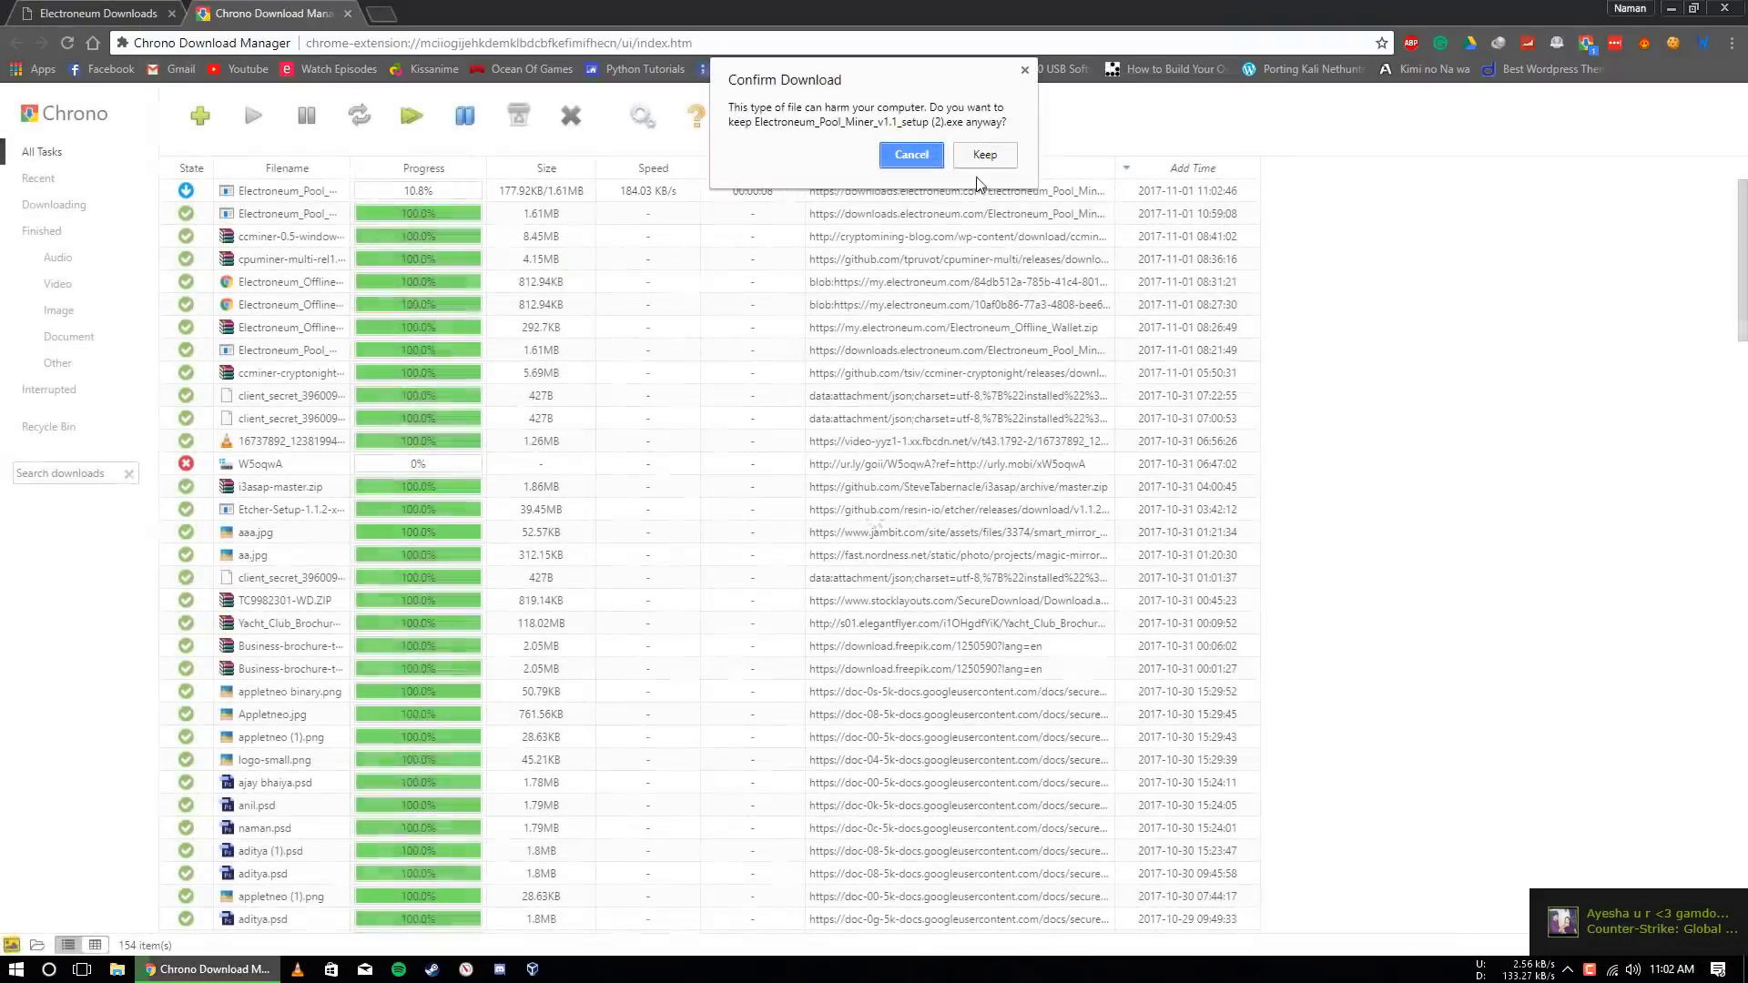
pyautogui.click(983, 157)
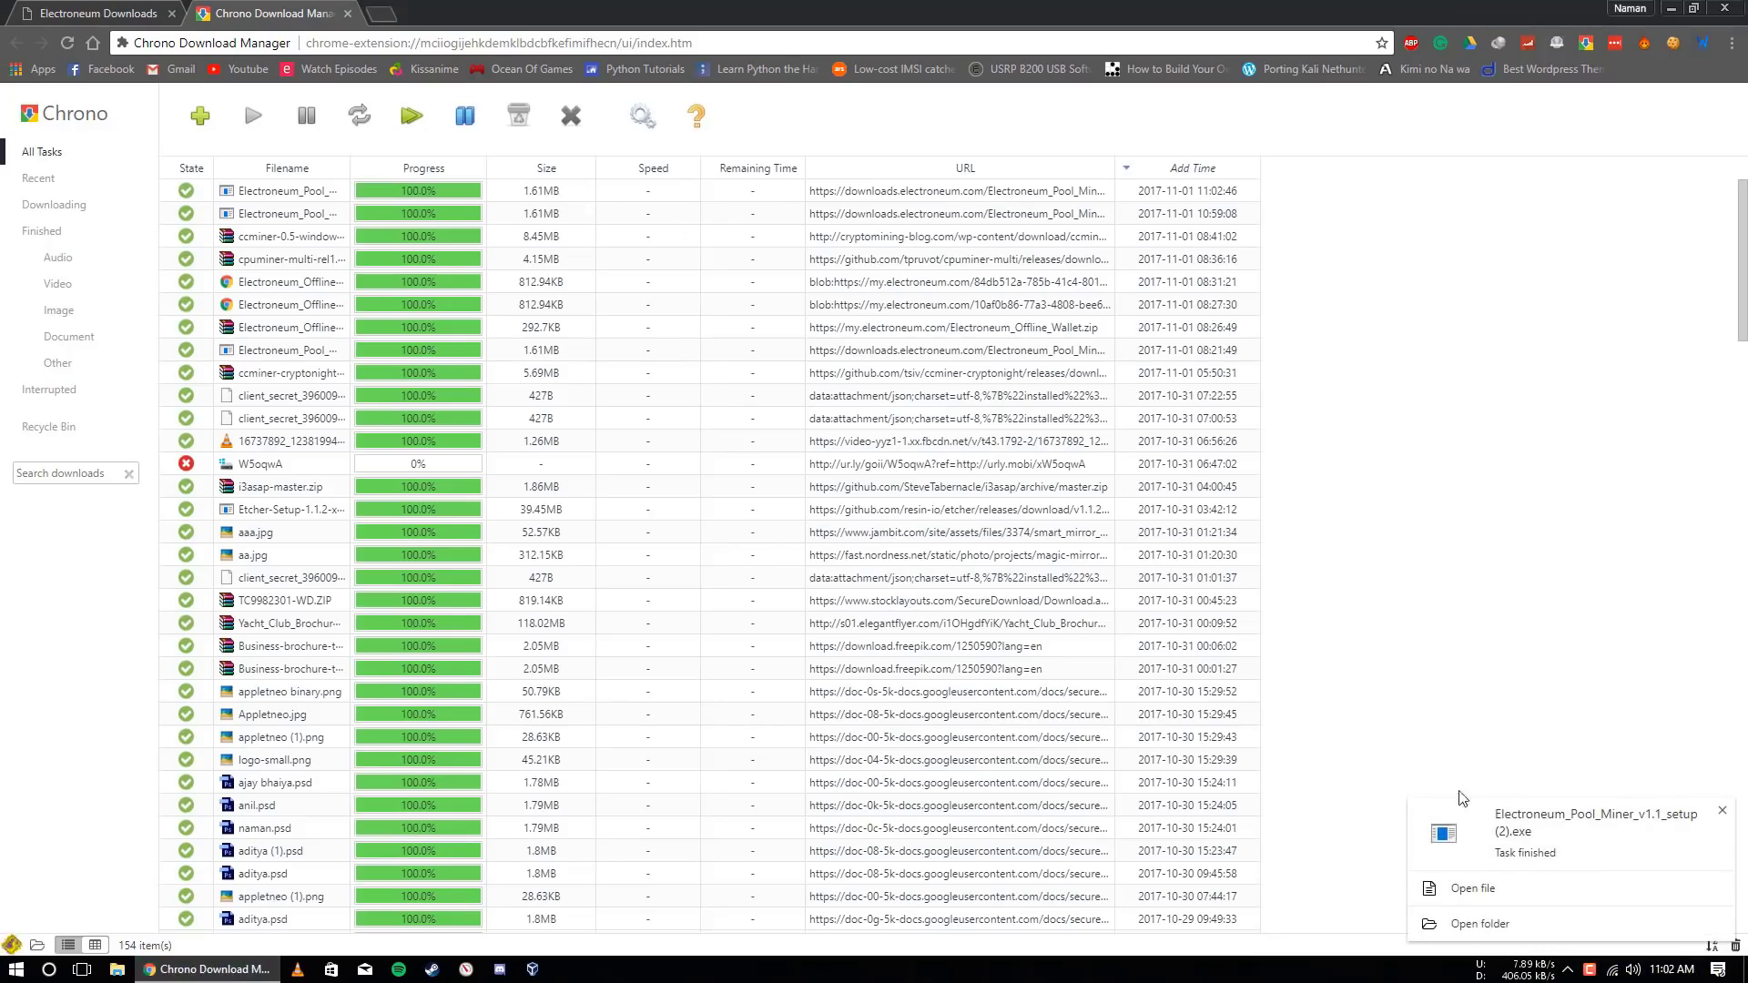
pyautogui.click(1457, 888)
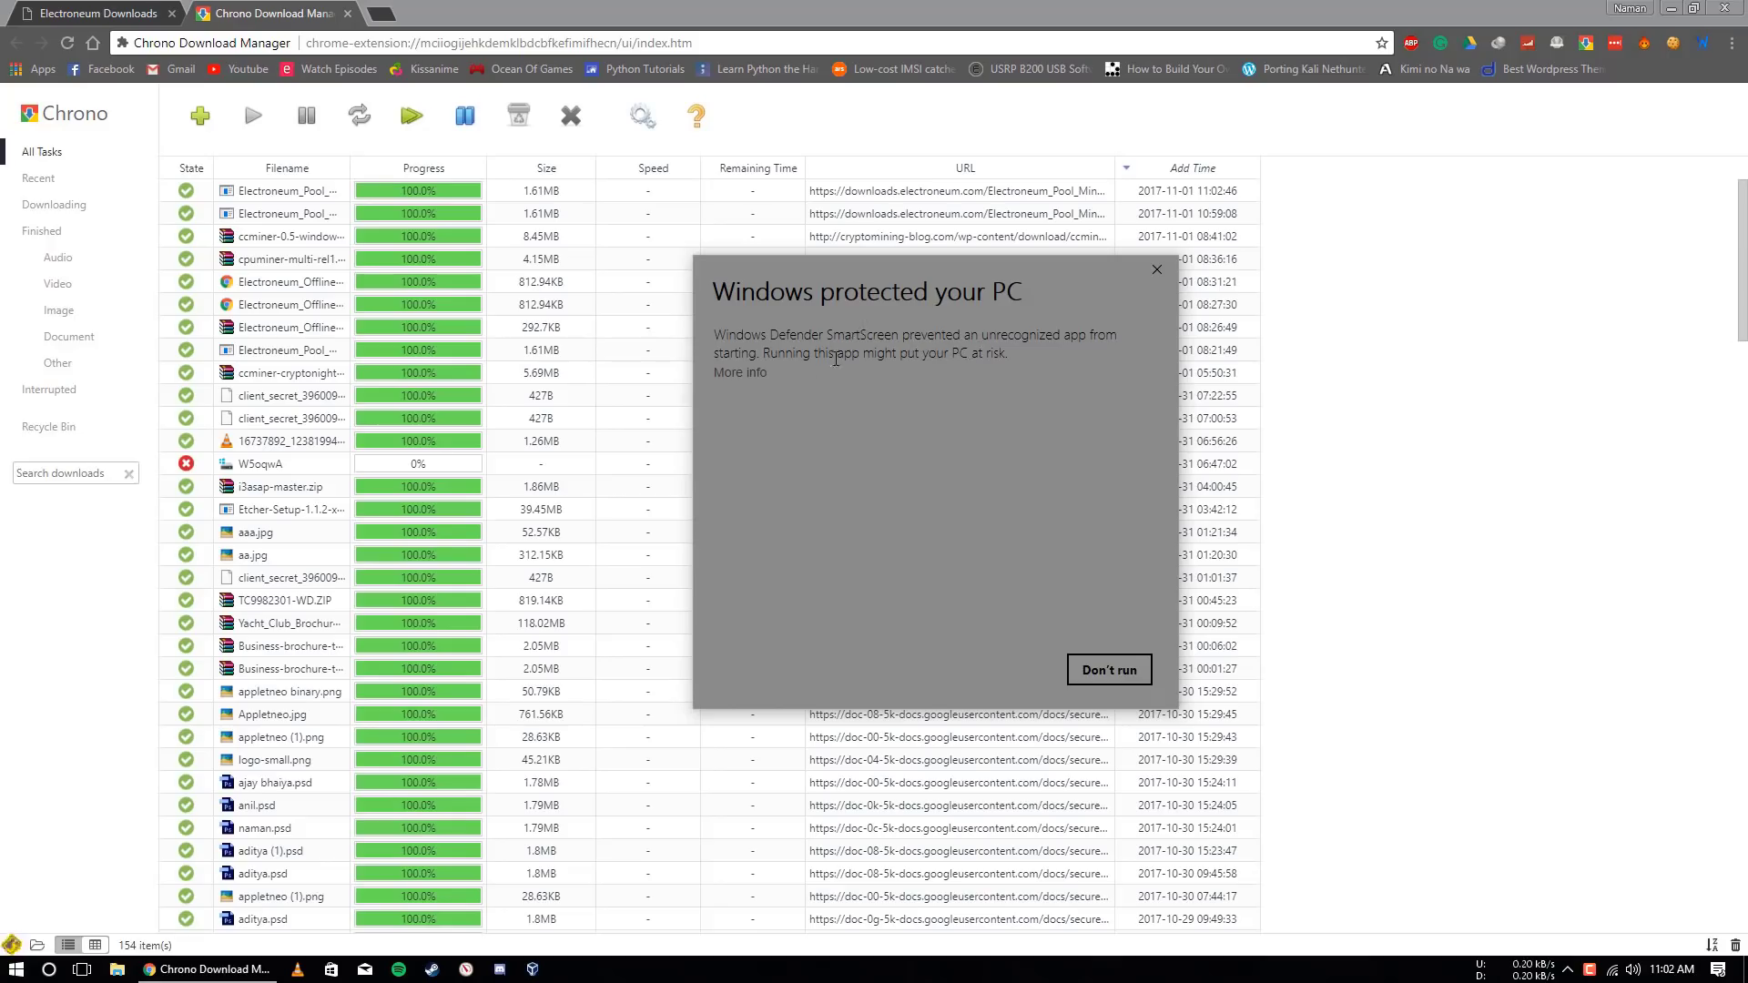
# Run the unrecognized installer anyway past SmartScreen and approve the UAC prompt
pyautogui.click(745, 373)
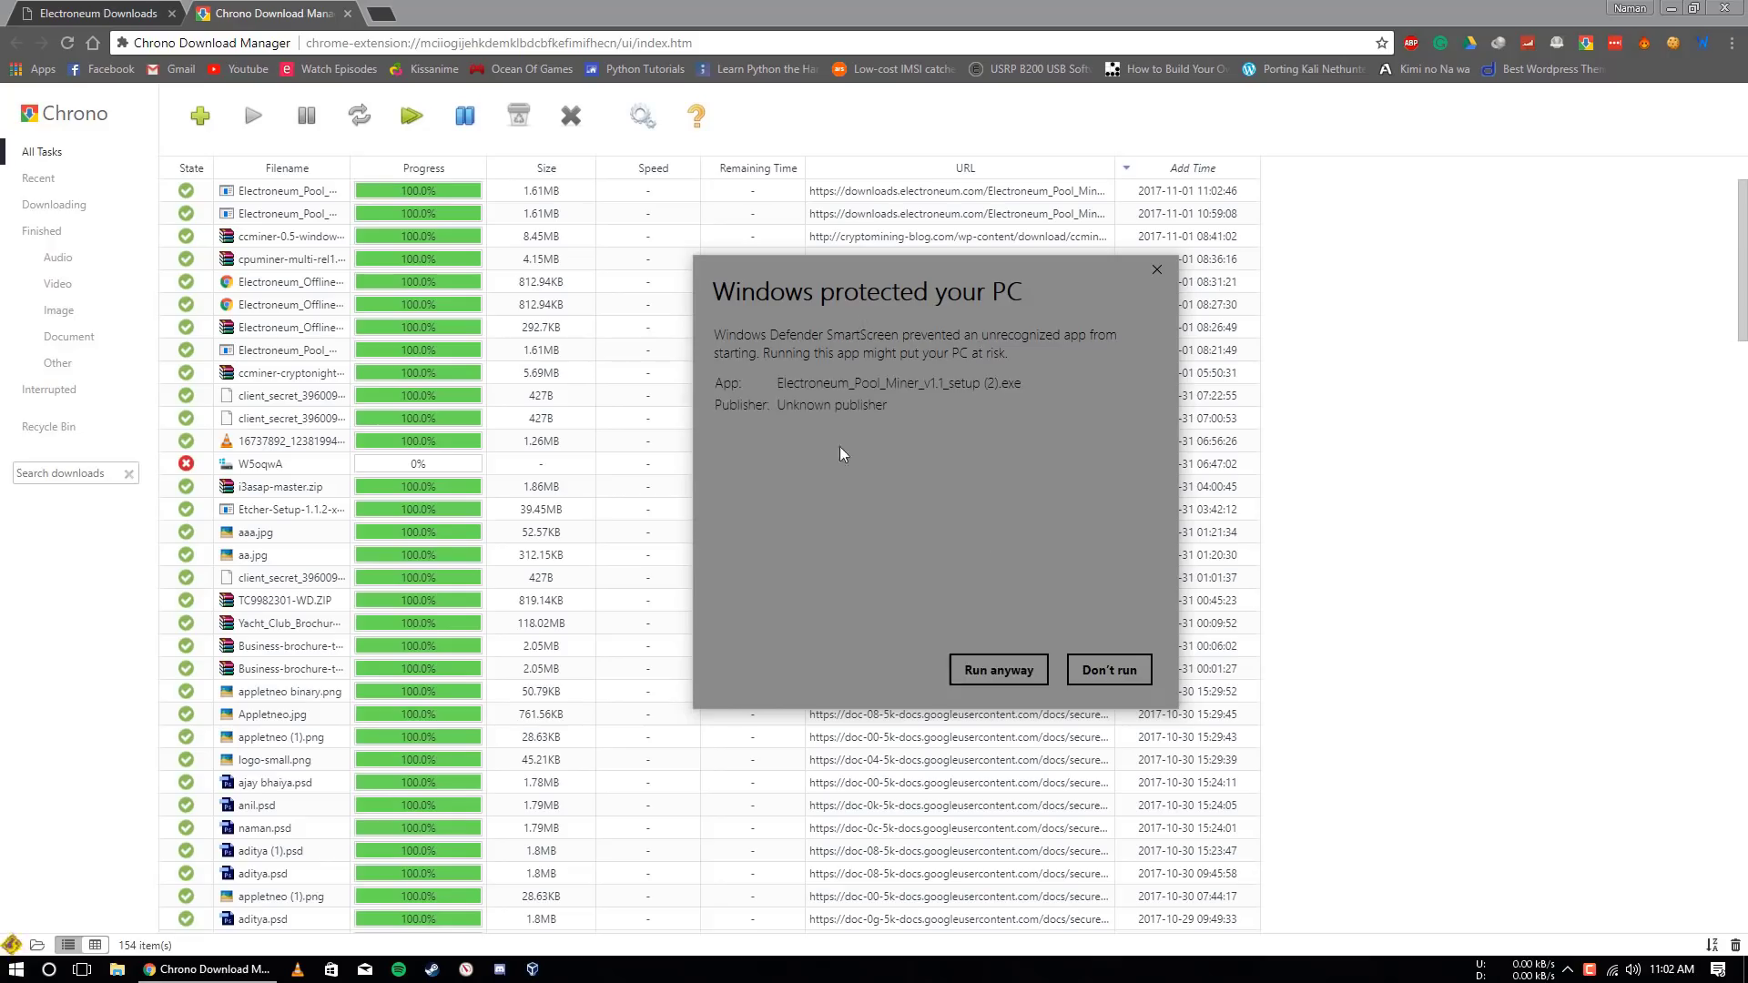
pyautogui.click(999, 671)
pyautogui.click(816, 614)
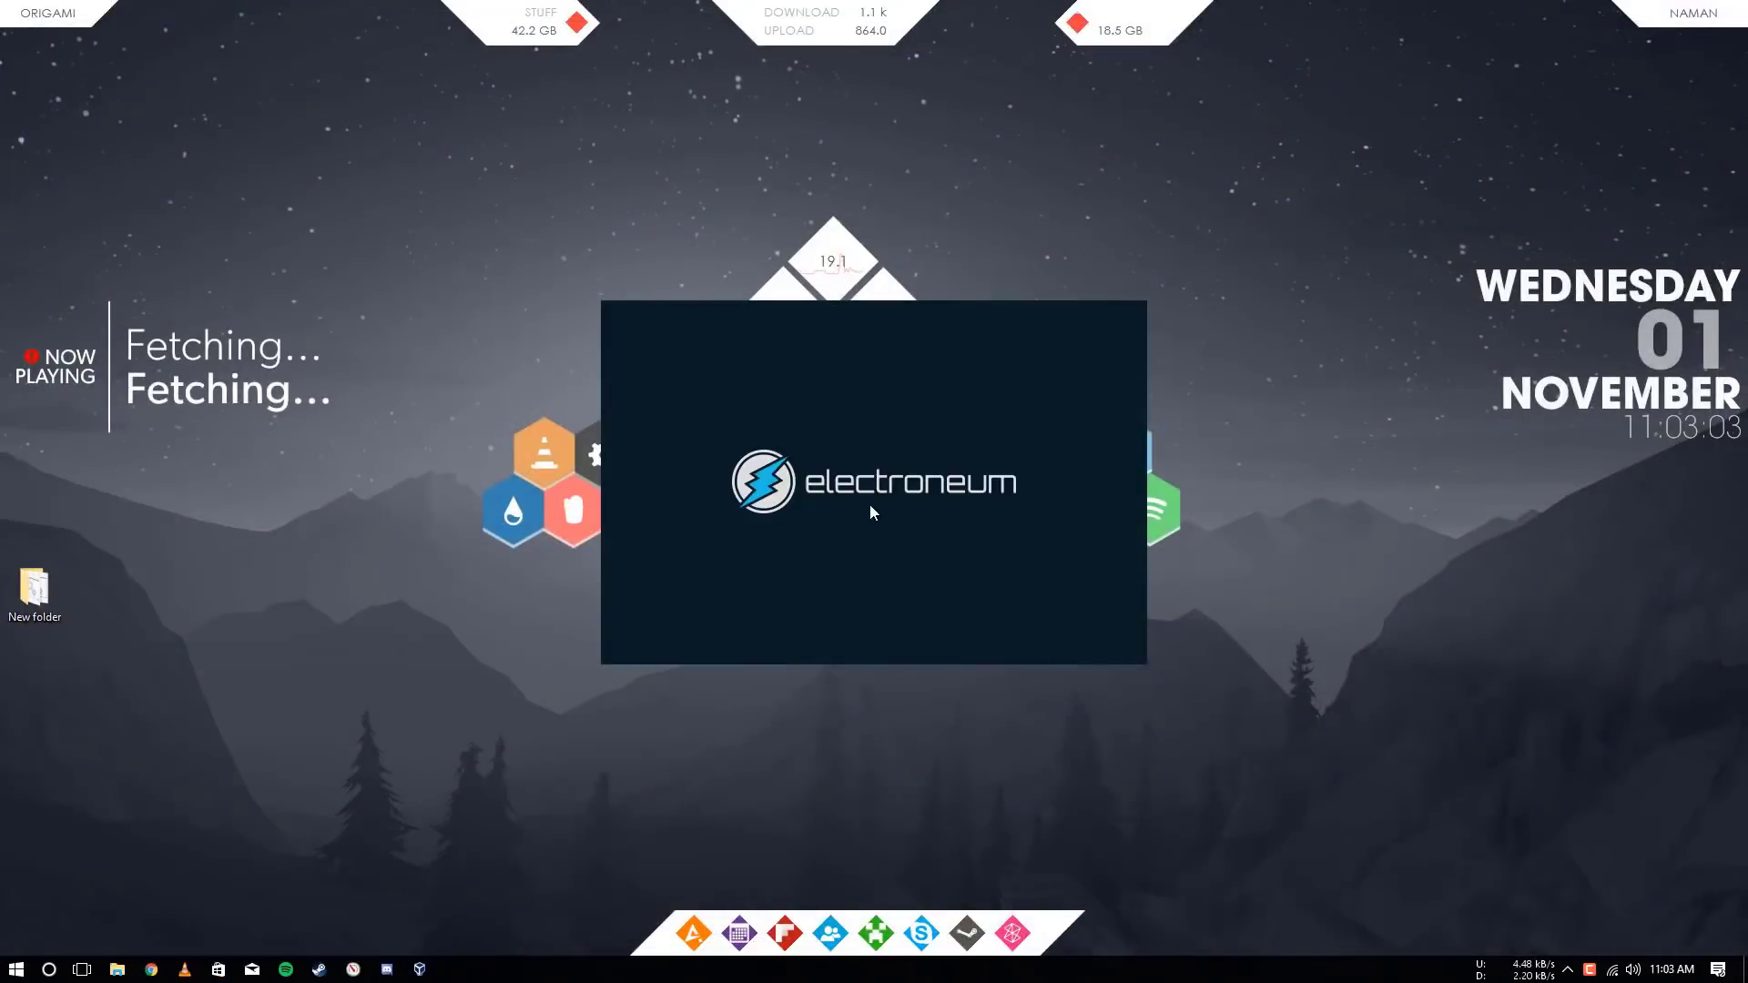
# Accept the license and install Electroneum Pool Miner BETA v1.1 to the default location
pyautogui.click(967, 638)
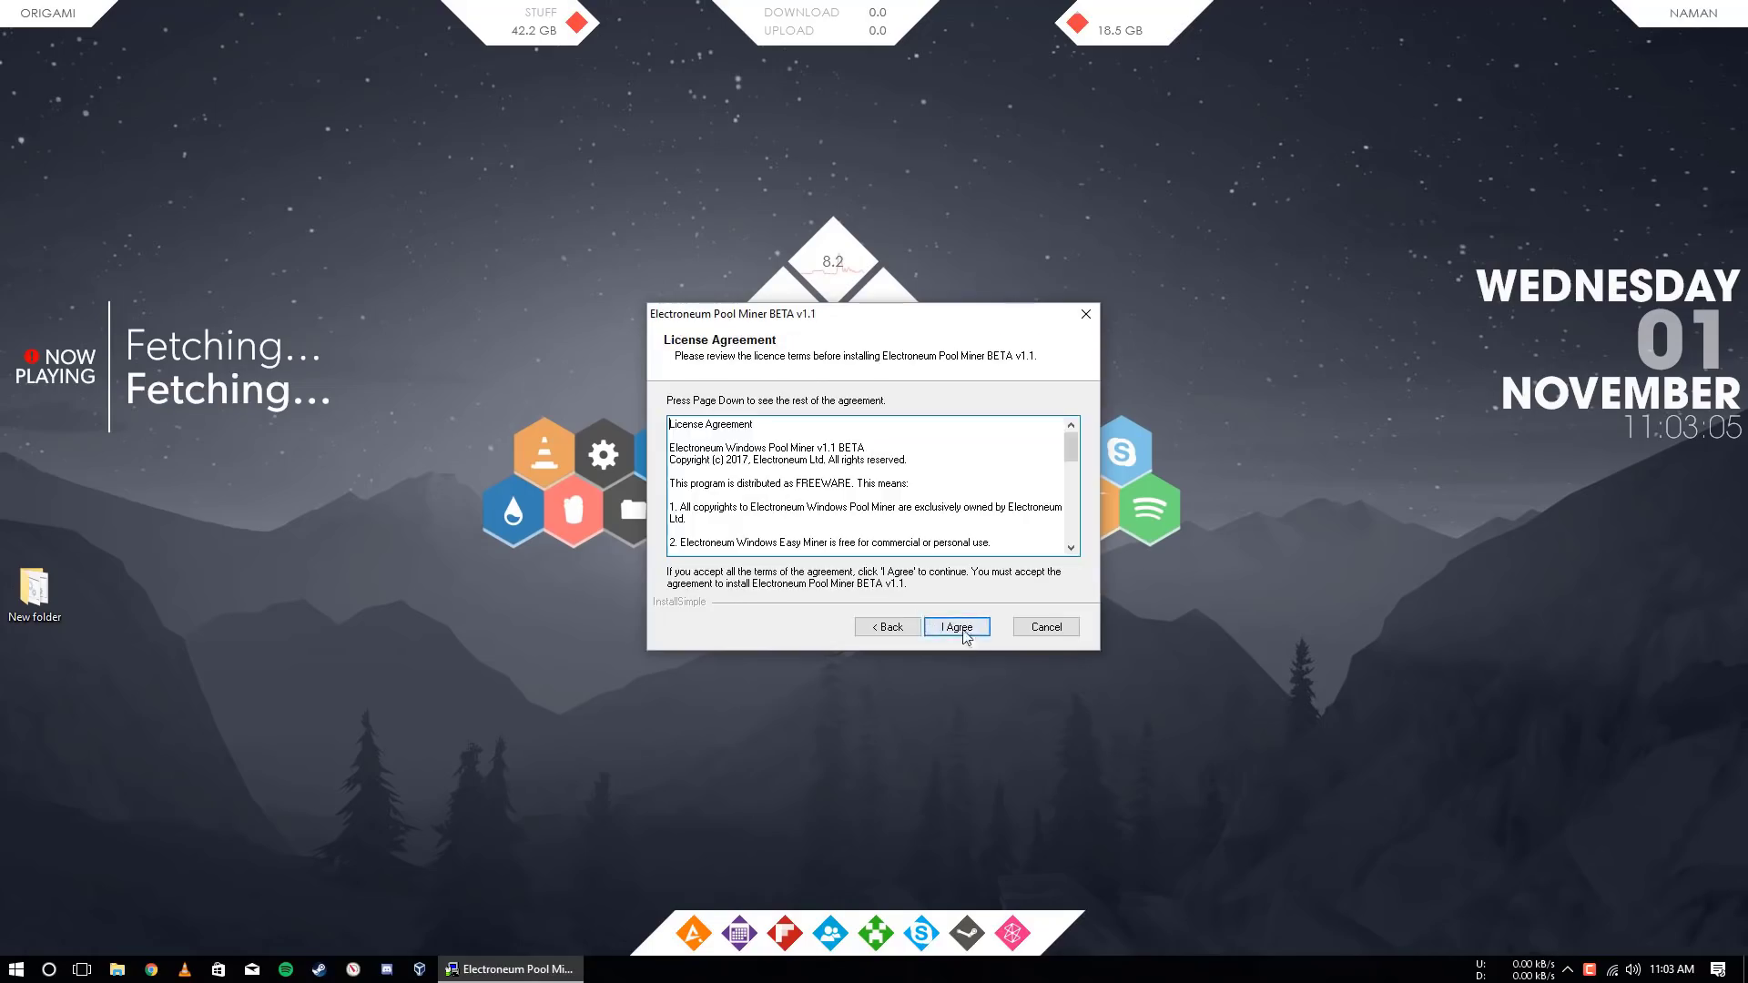
pyautogui.click(954, 634)
pyautogui.click(956, 635)
pyautogui.click(947, 630)
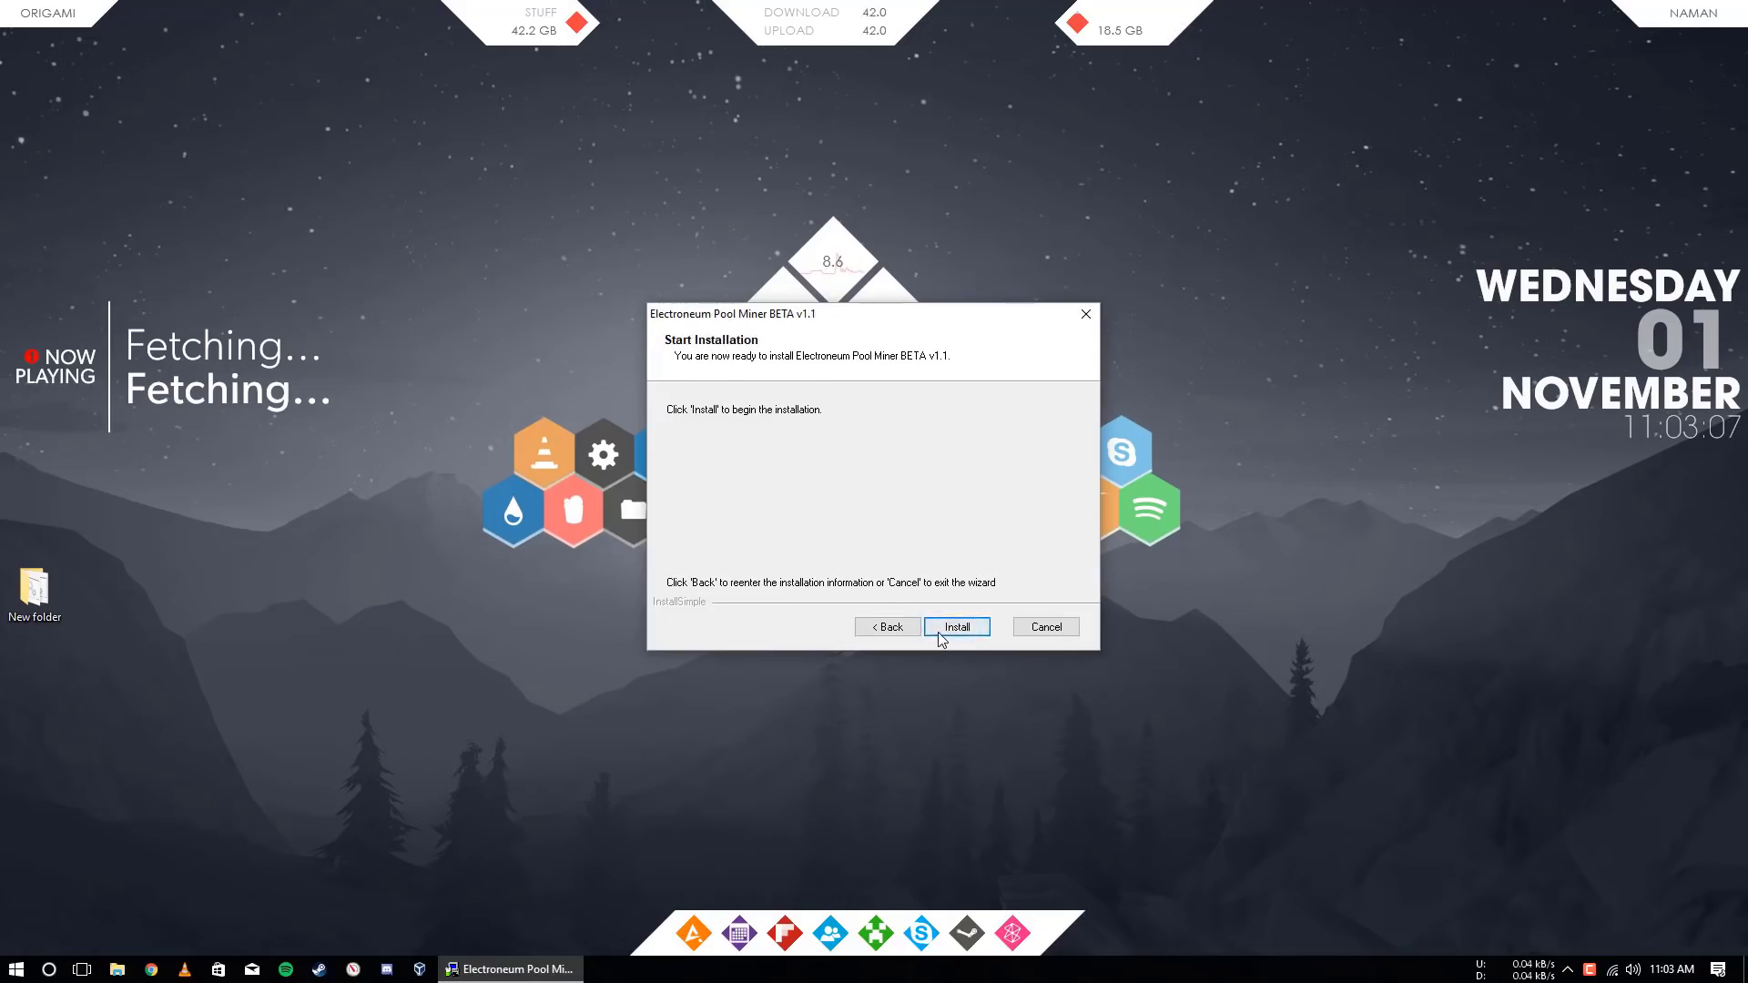
# Refresh the desktop, finish the wizard, and move the miner shortcut below New folder
pyautogui.rightClick(380, 555)
pyautogui.click(433, 608)
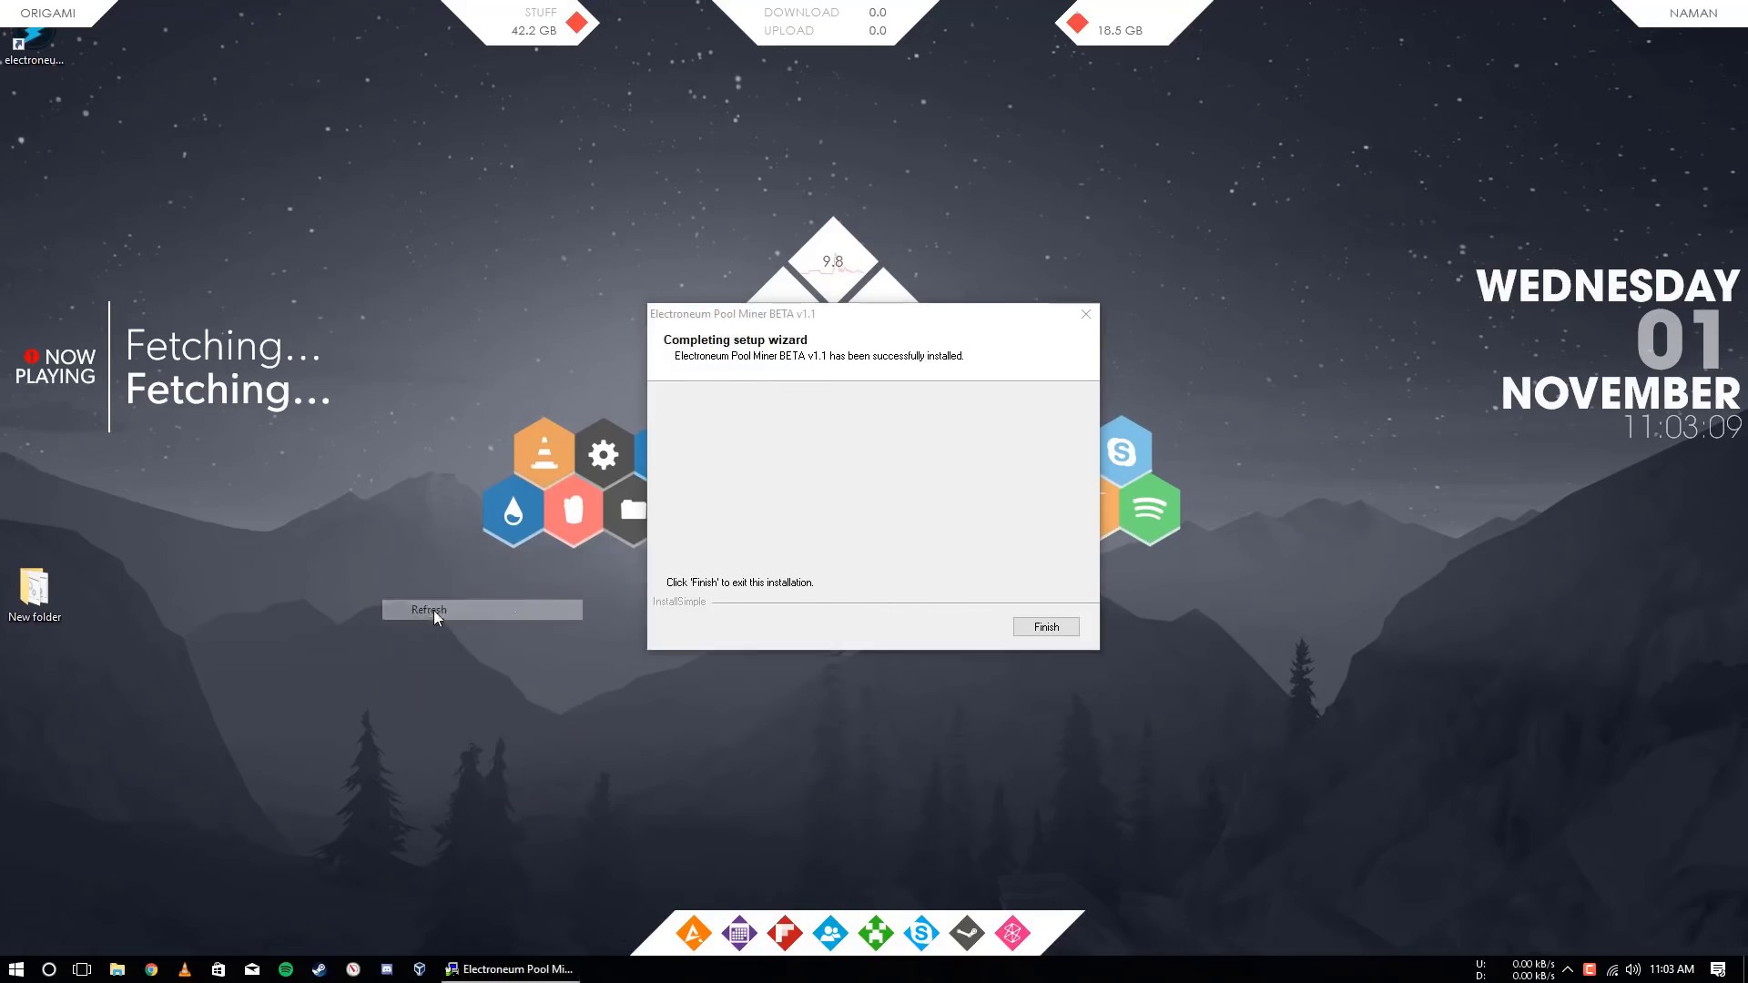
pyautogui.click(1046, 626)
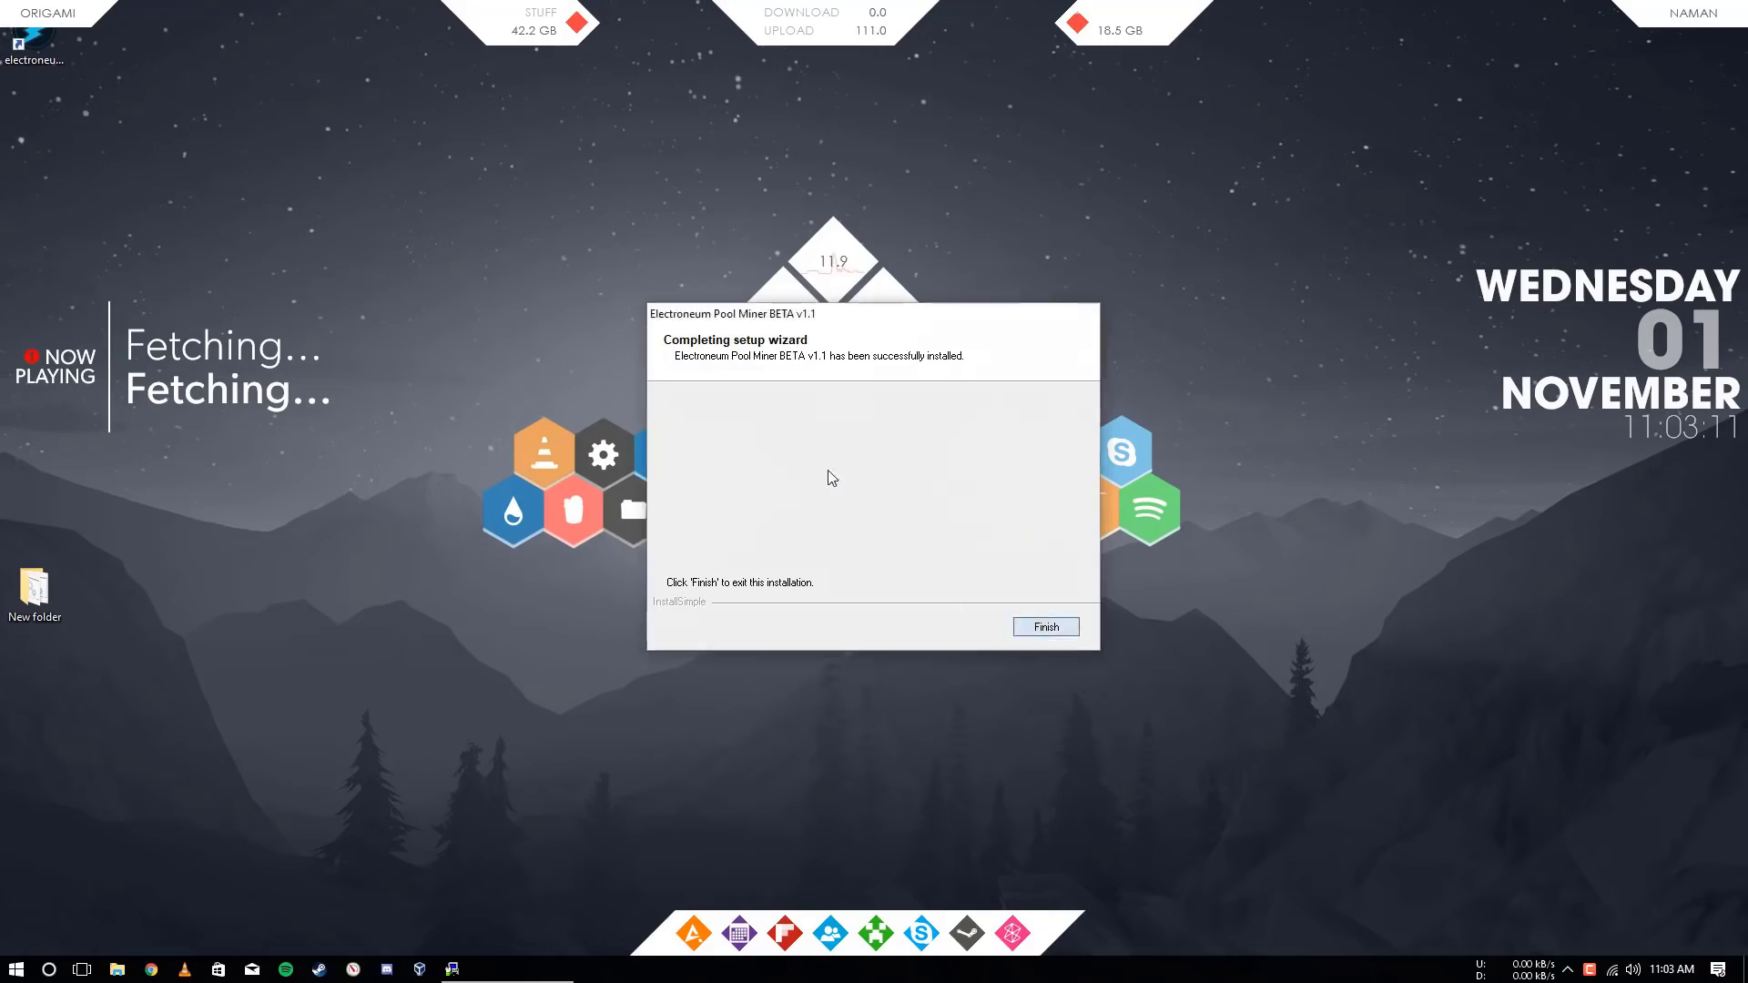
pyautogui.moveTo(32, 43); pyautogui.dragTo(65, 690)
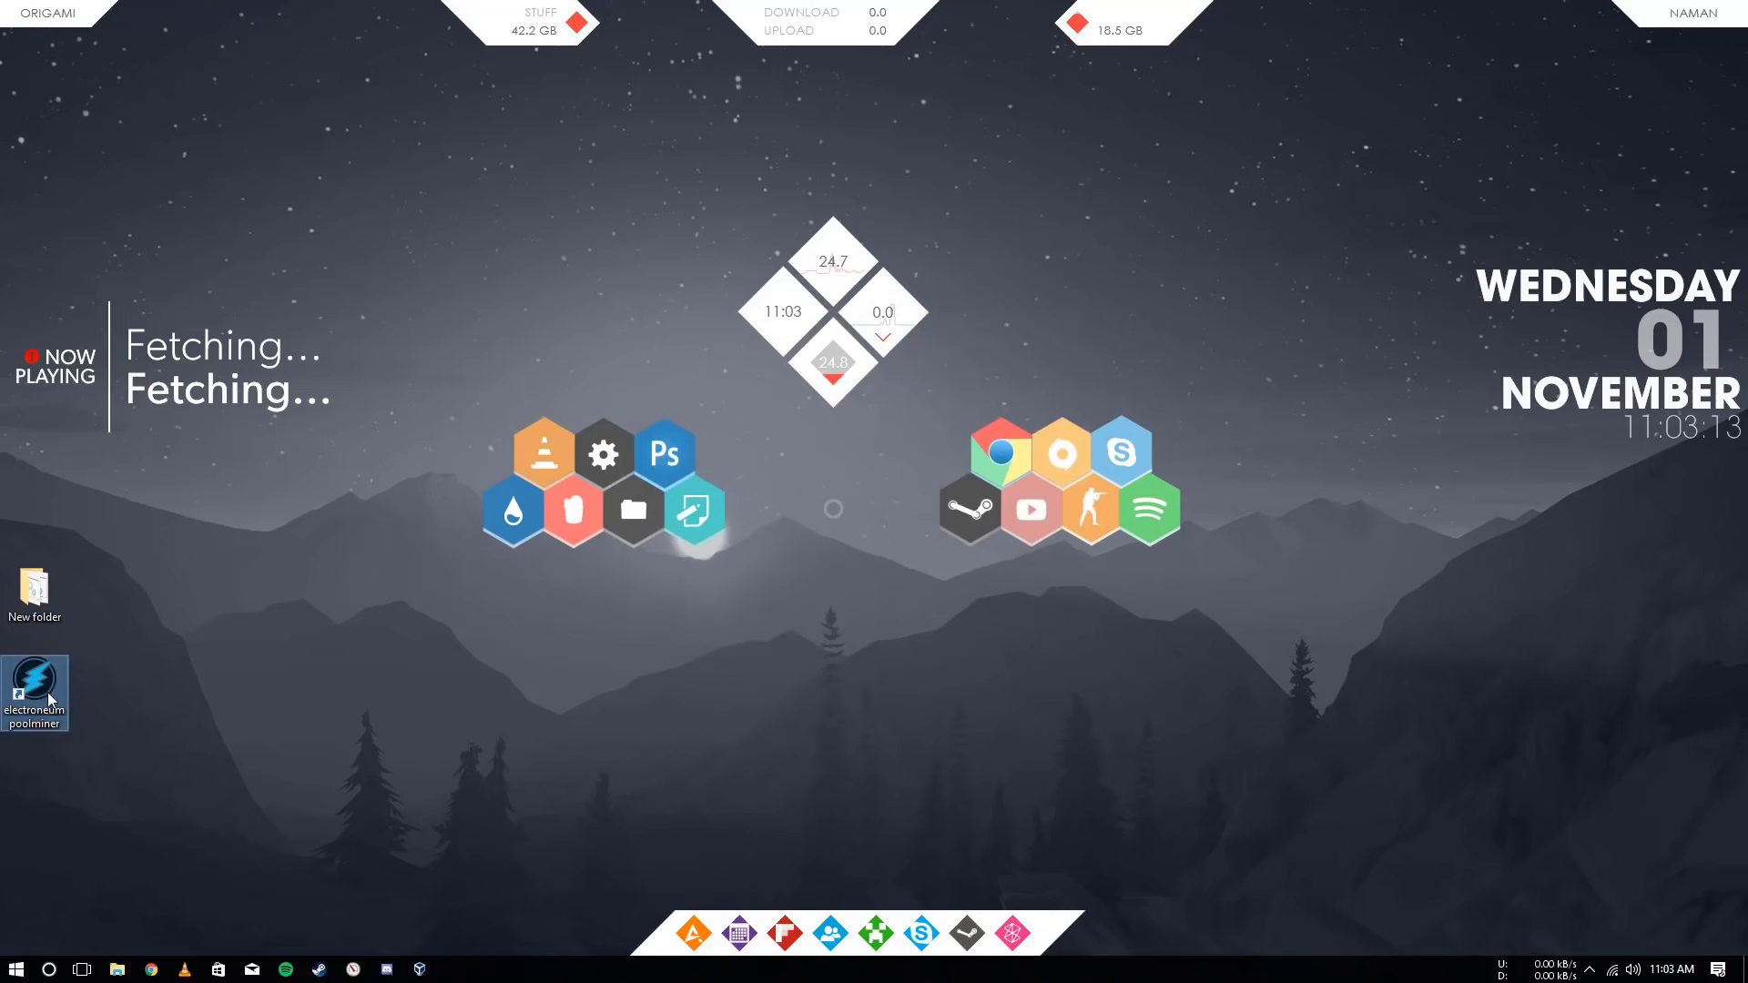
# Launch the pool miner, center its window, and paste the wallet address over the placeholder
pyautogui.doubleClick(44, 696)
pyautogui.moveTo(483, 136); pyautogui.dragTo(897, 233)
pyautogui.moveTo(742, 491); pyautogui.dragTo(547, 499)
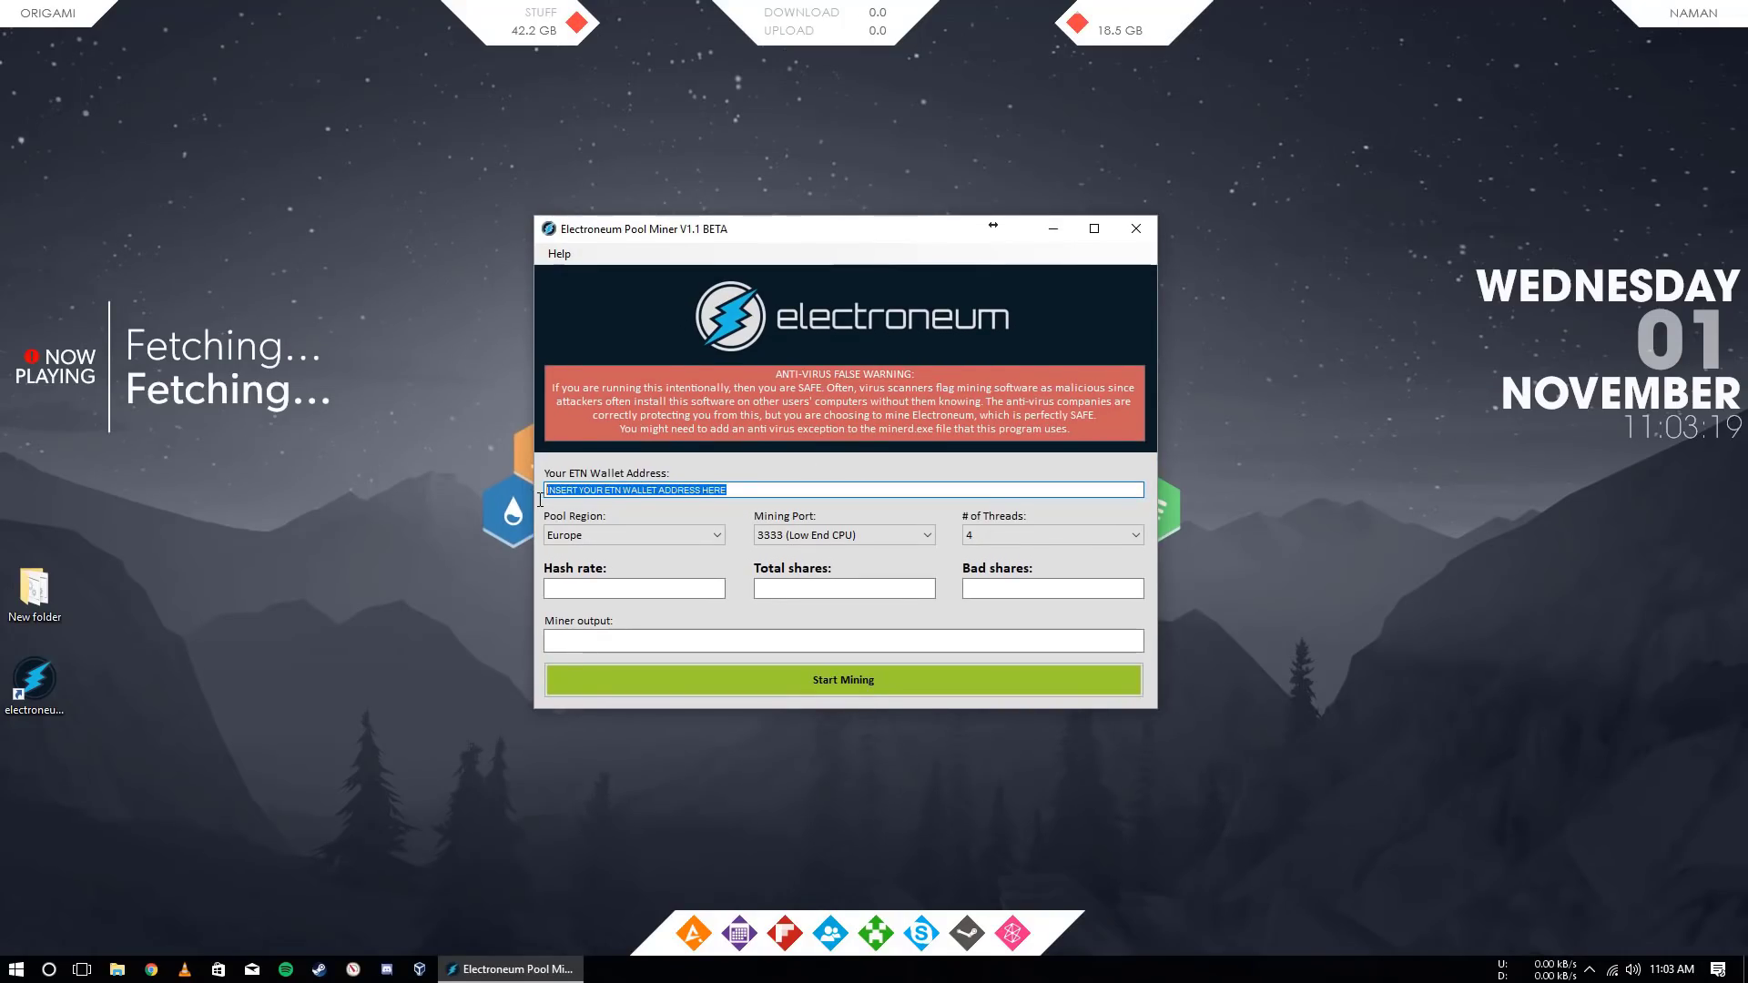
pyautogui.write('etnk5cNJxMiA8Z9GPvan9UCGnCkyf82Zt5v1qbA6NJzjPqmTSz2X4QS77tfBokxpSAc1wqsS8gQeUBkgjt8UNxJ69GYdQunSw')
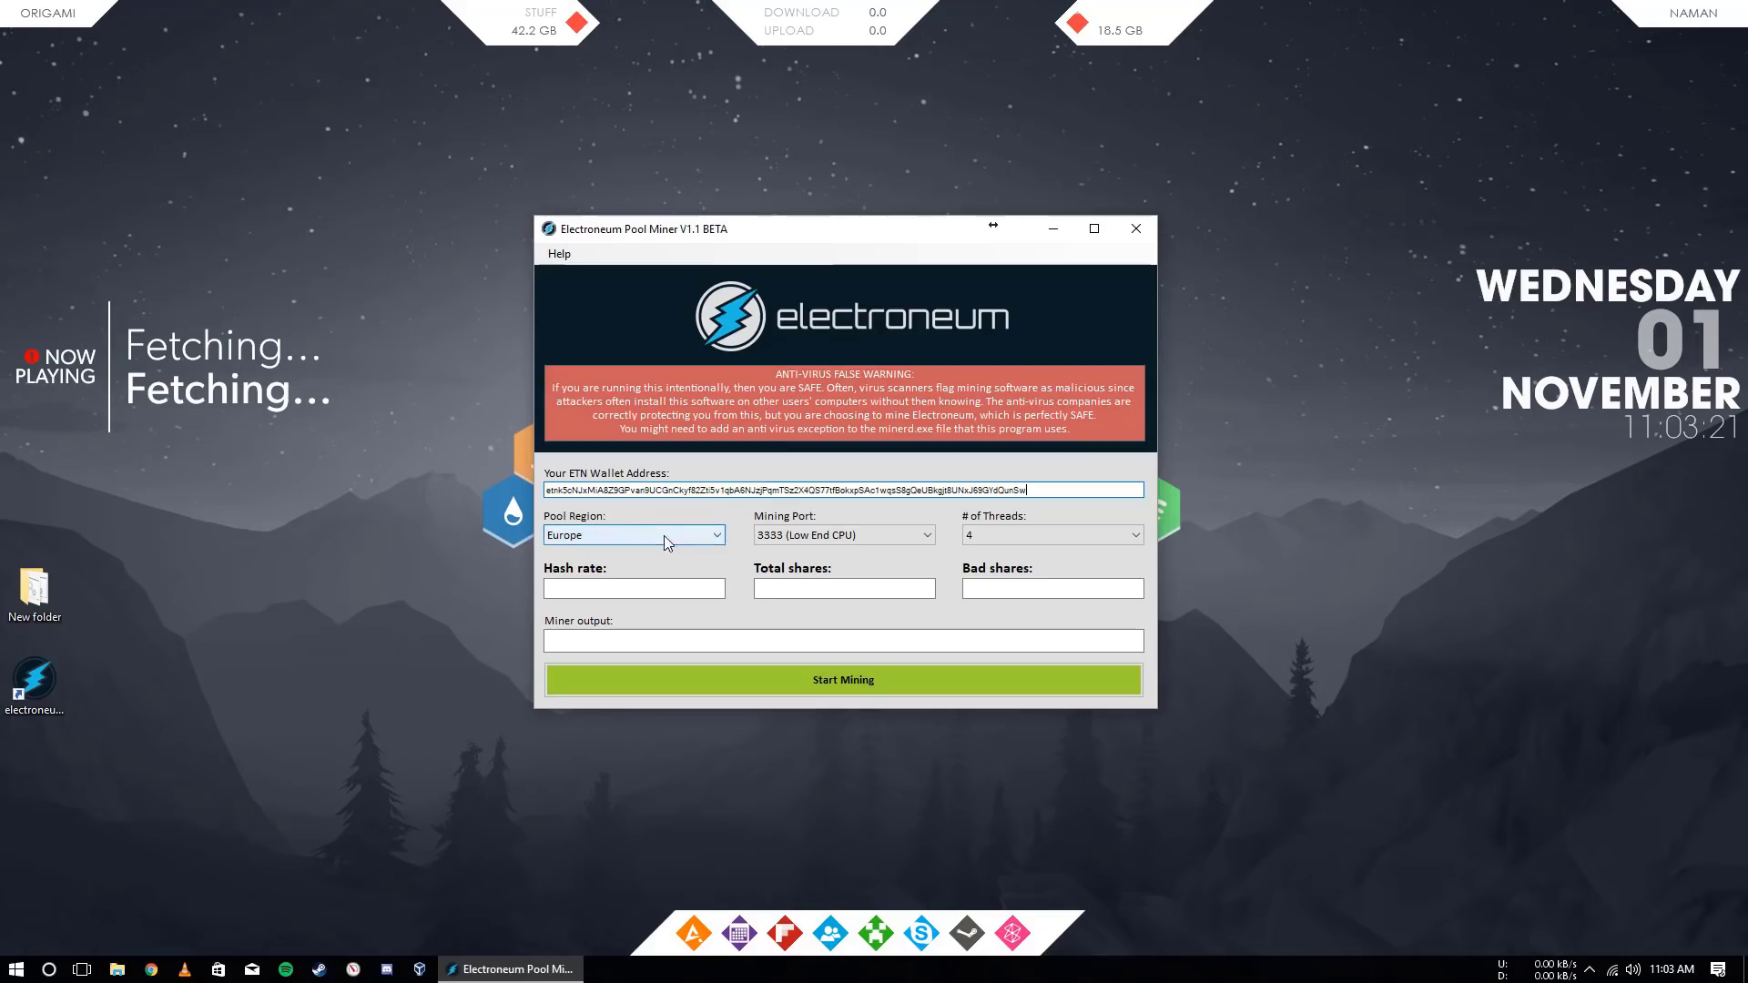
# Choose Asia pool region, port 7777 (High End CPU), 8 threads, and start mining
pyautogui.click(628, 536)
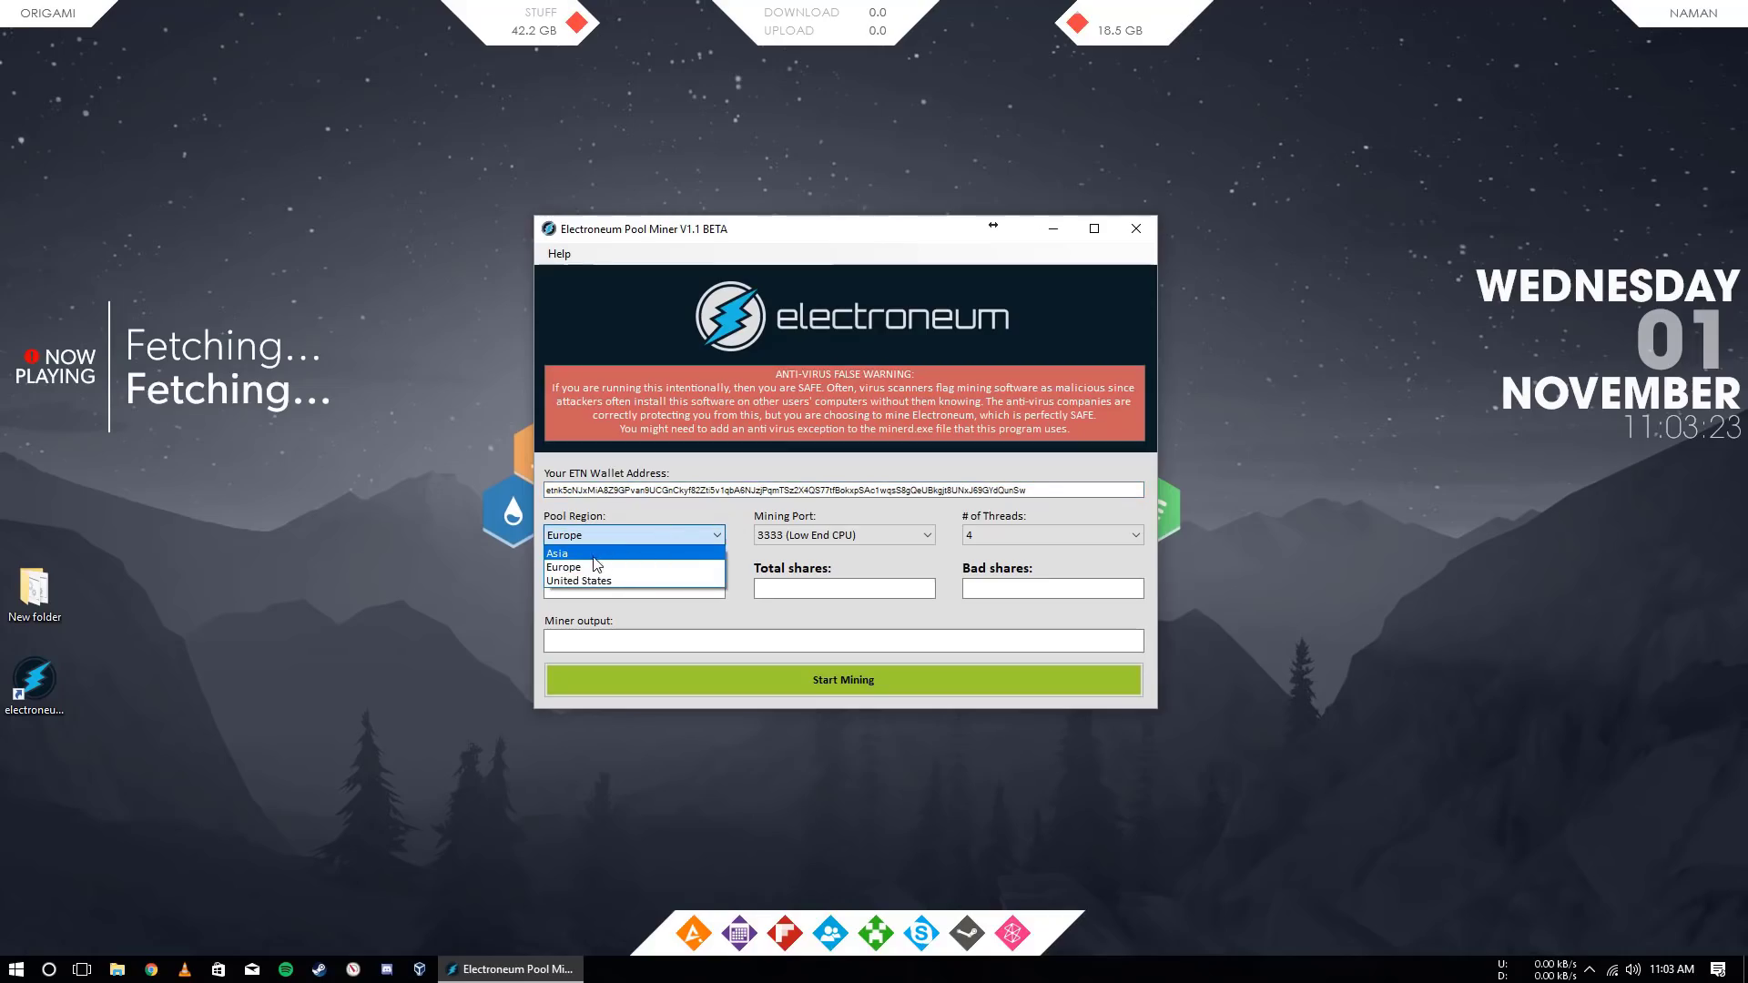
pyautogui.click(595, 554)
pyautogui.click(824, 535)
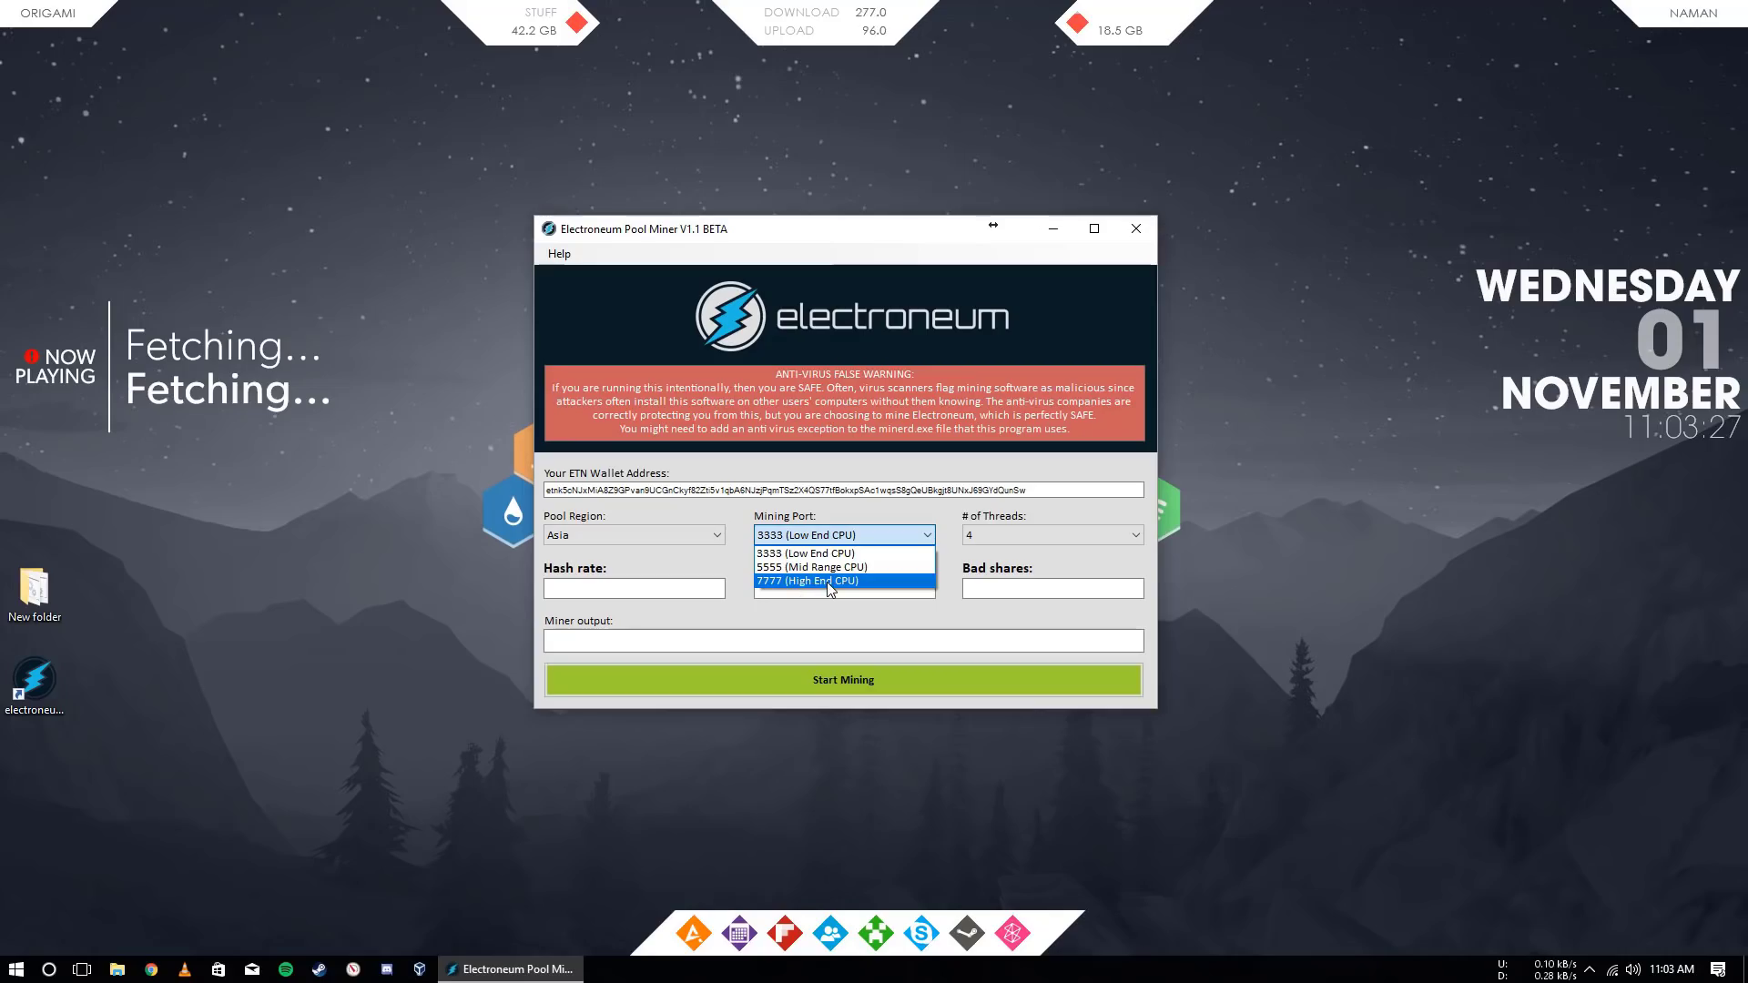
pyautogui.click(829, 585)
pyautogui.click(991, 539)
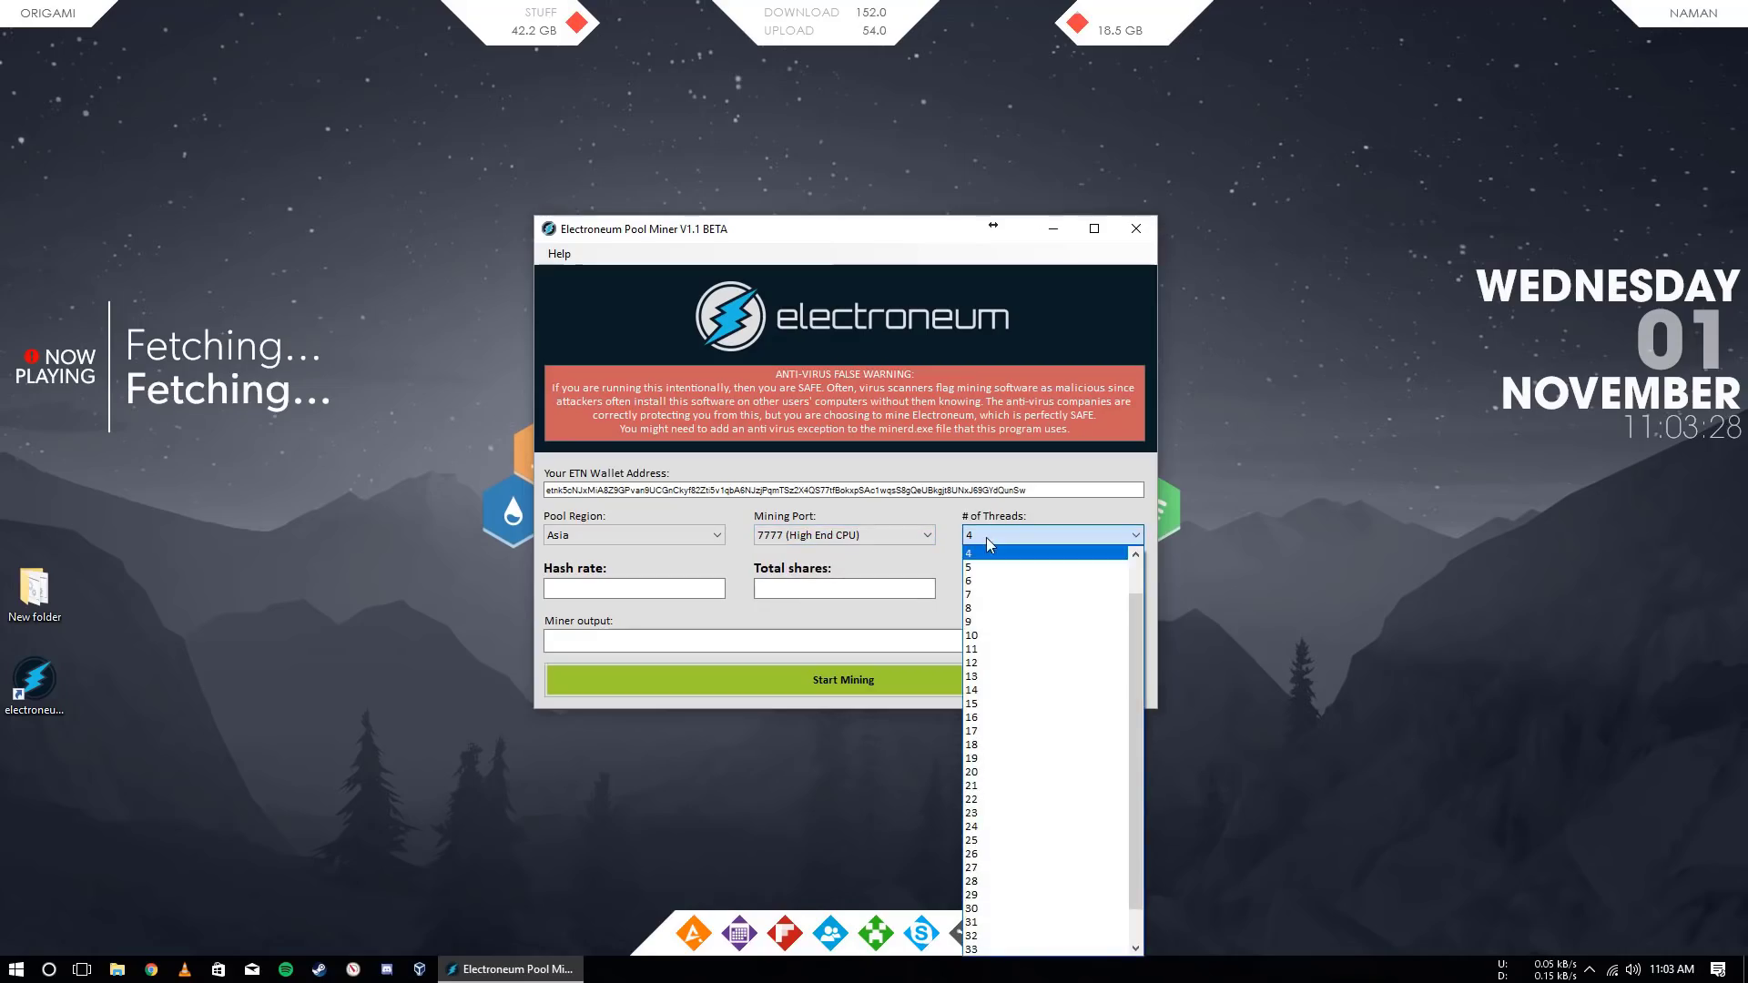
pyautogui.click(986, 608)
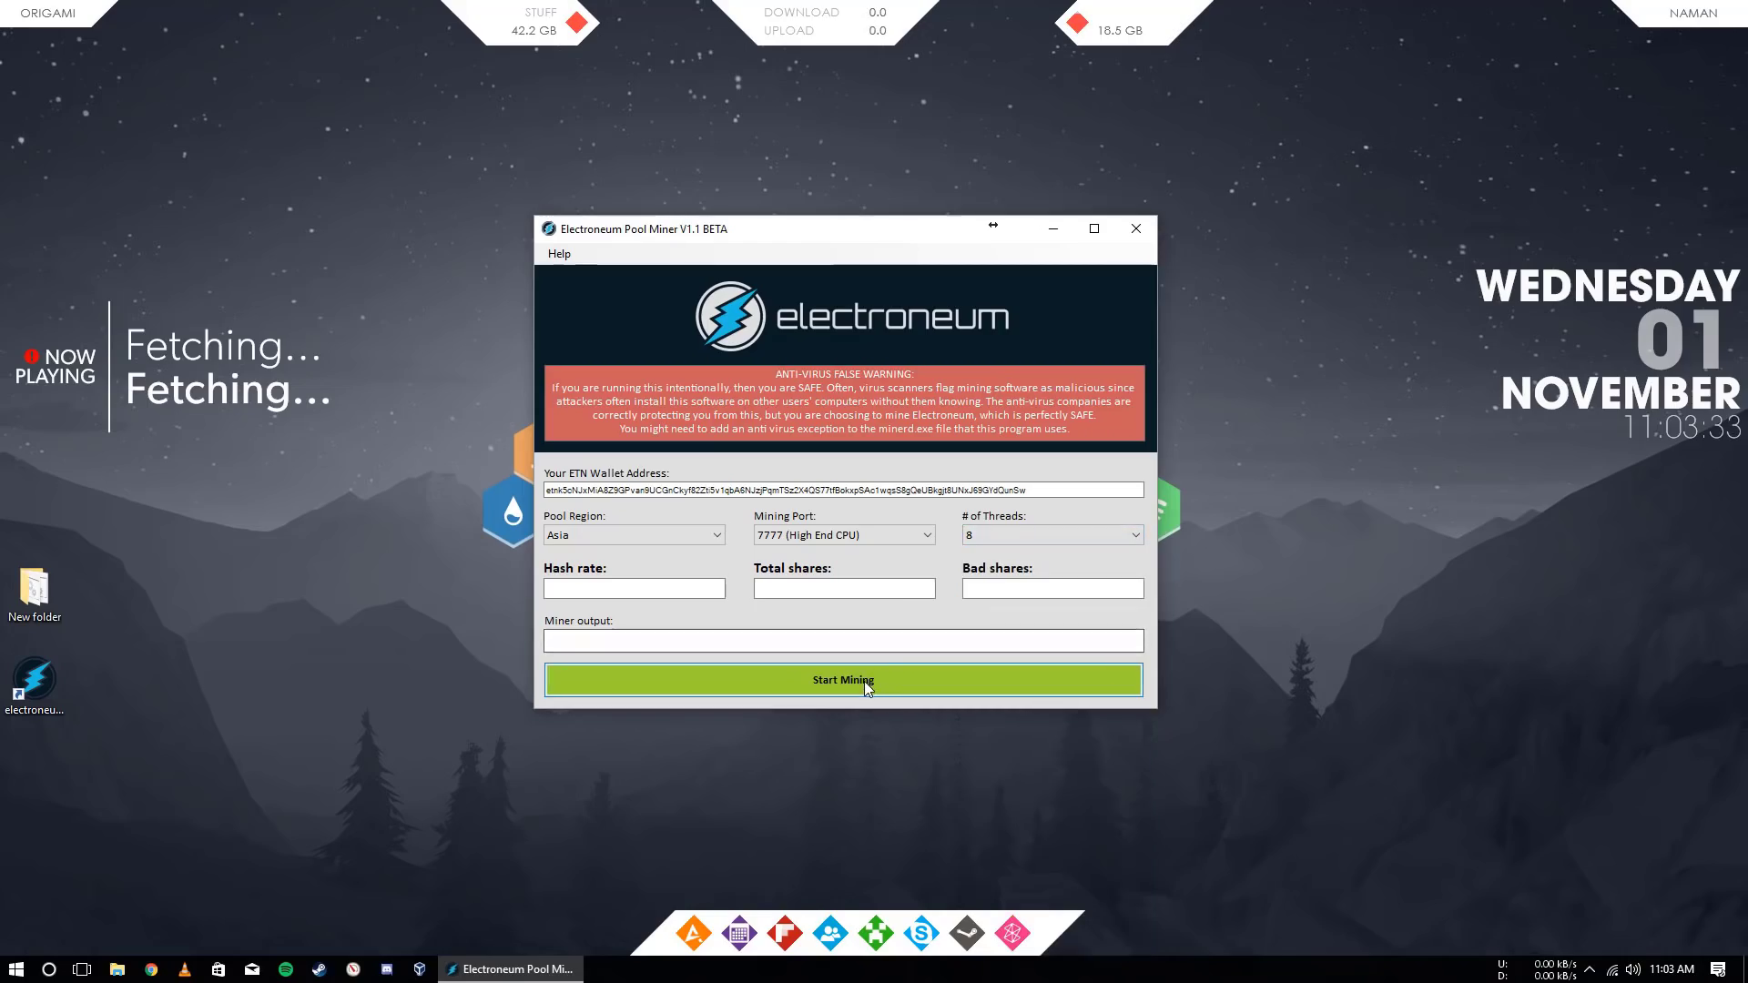
pyautogui.click(865, 681)
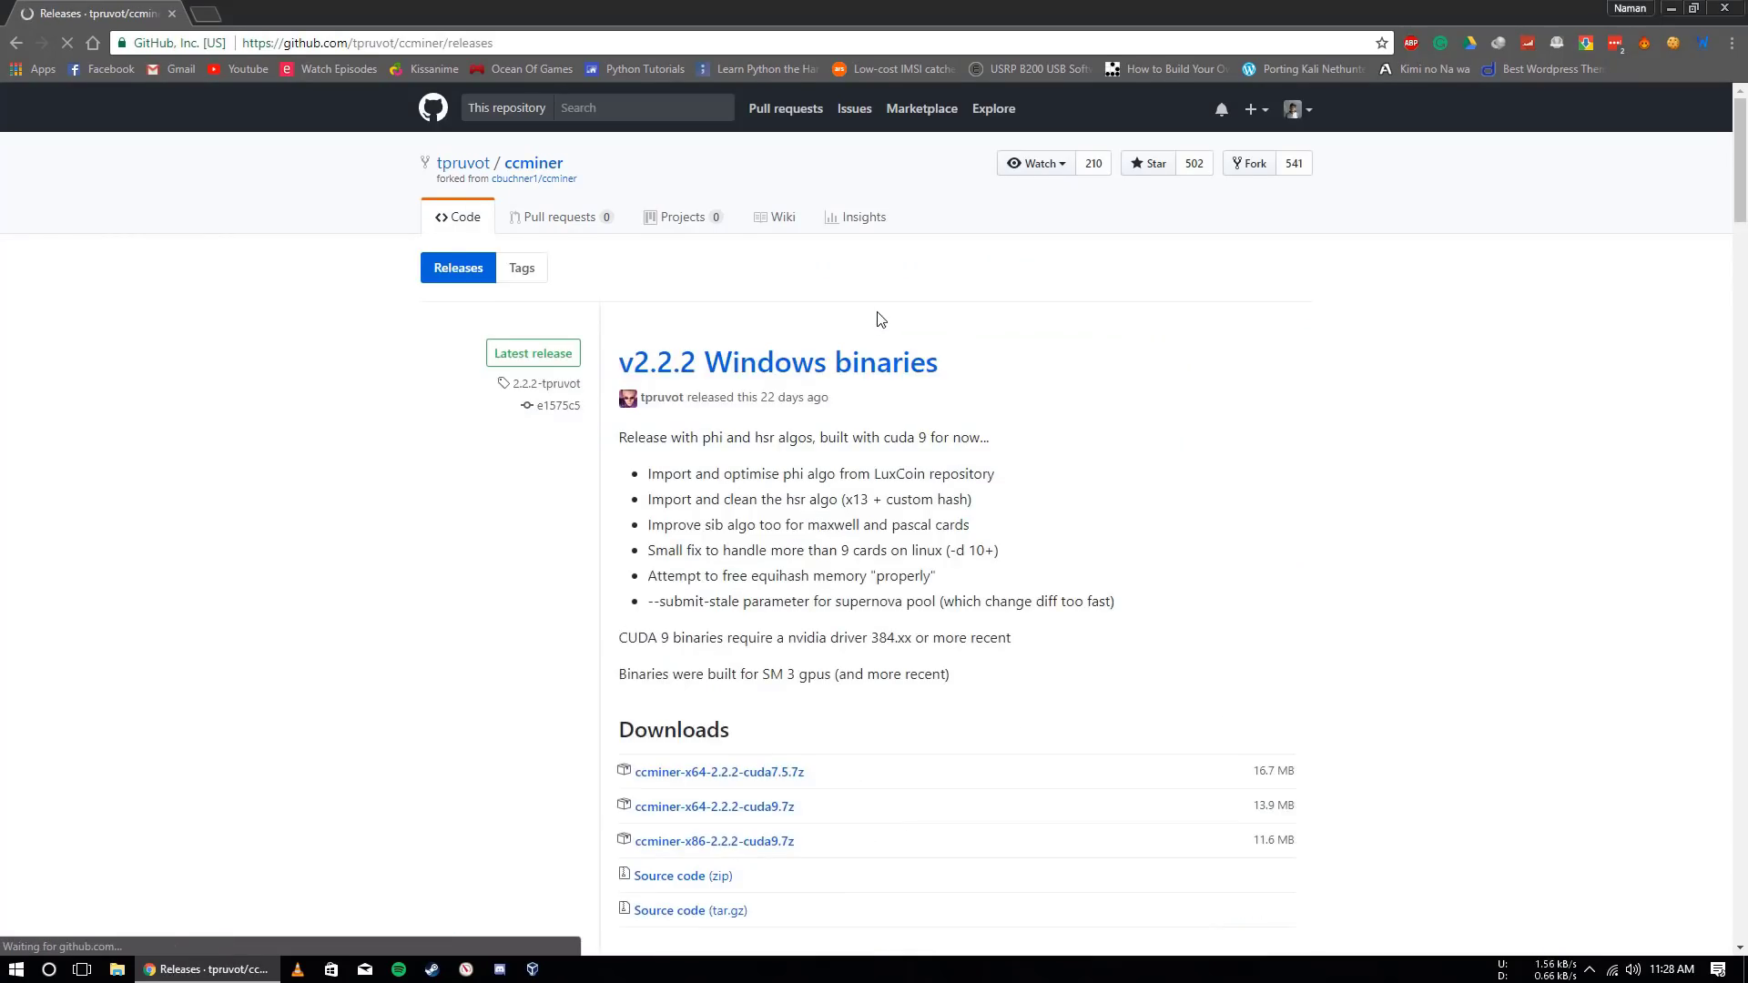
# Scroll down to the ccminer v2.2.2 downloads, including ccminer-x64-2.2.2-cuda9.7z
pyautogui.scroll(-2, 739, 635)
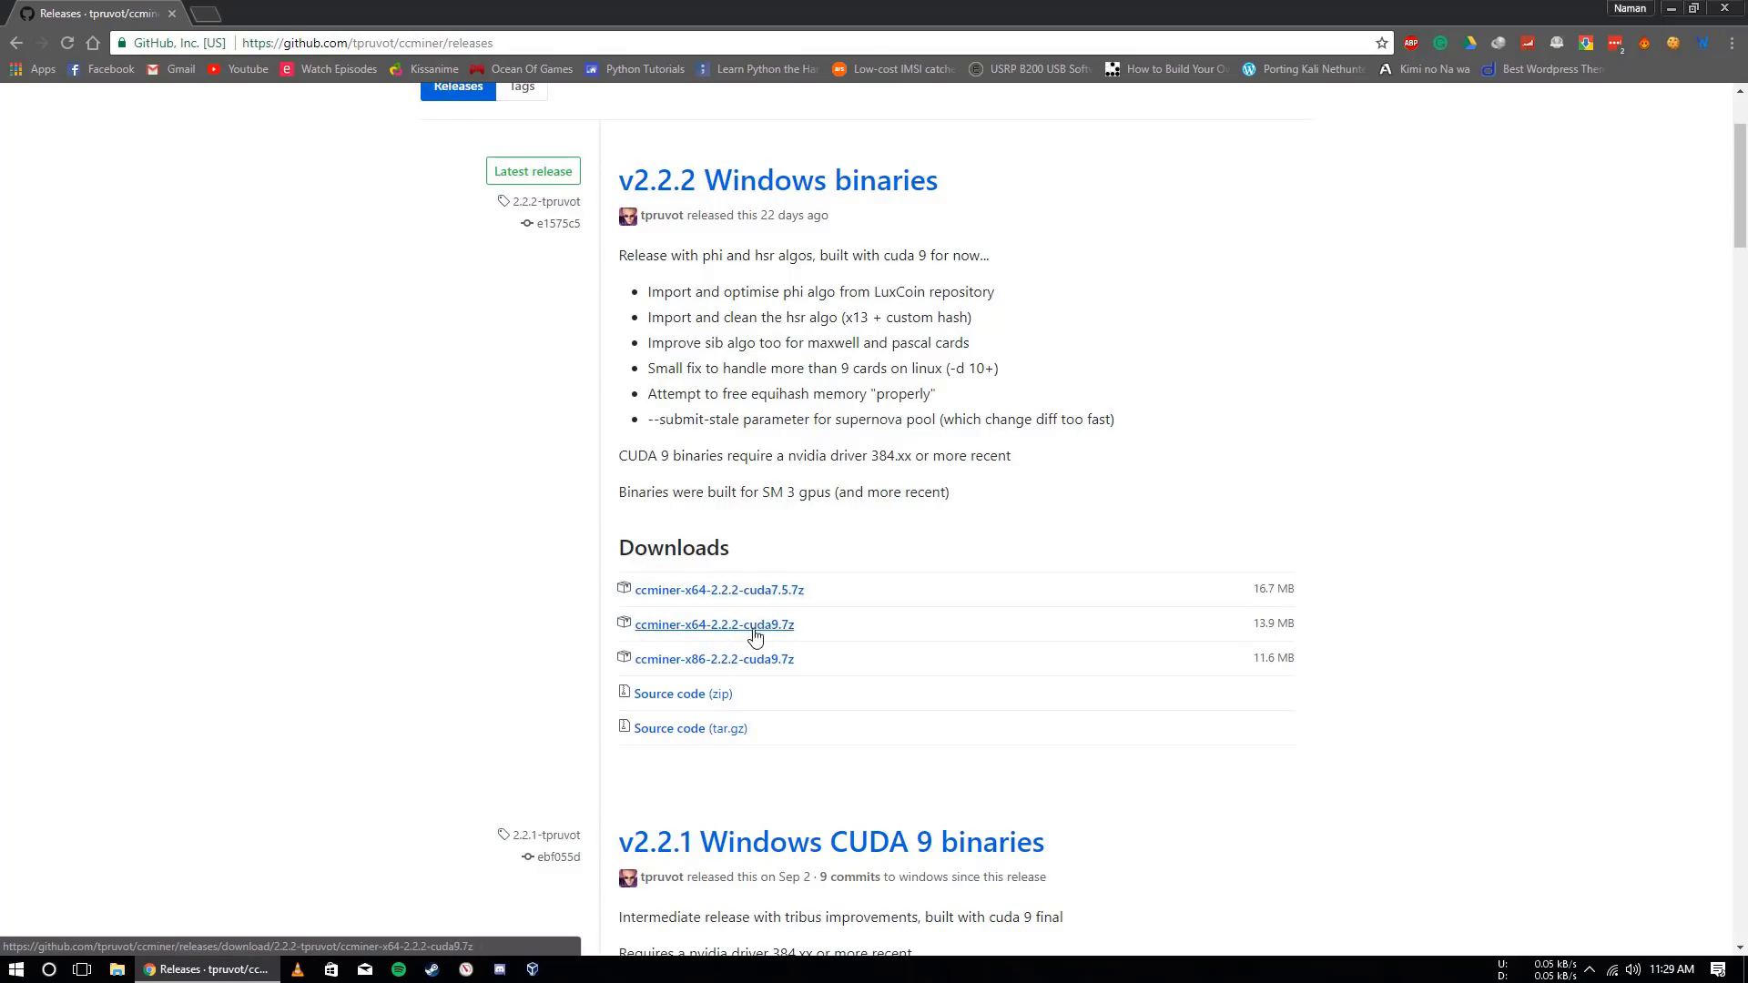
# Open the ccminer-x64-2.2.2-cuda9 desktop folder and look over its files, including ccminer-x64.exe
pyautogui.press('super+d')
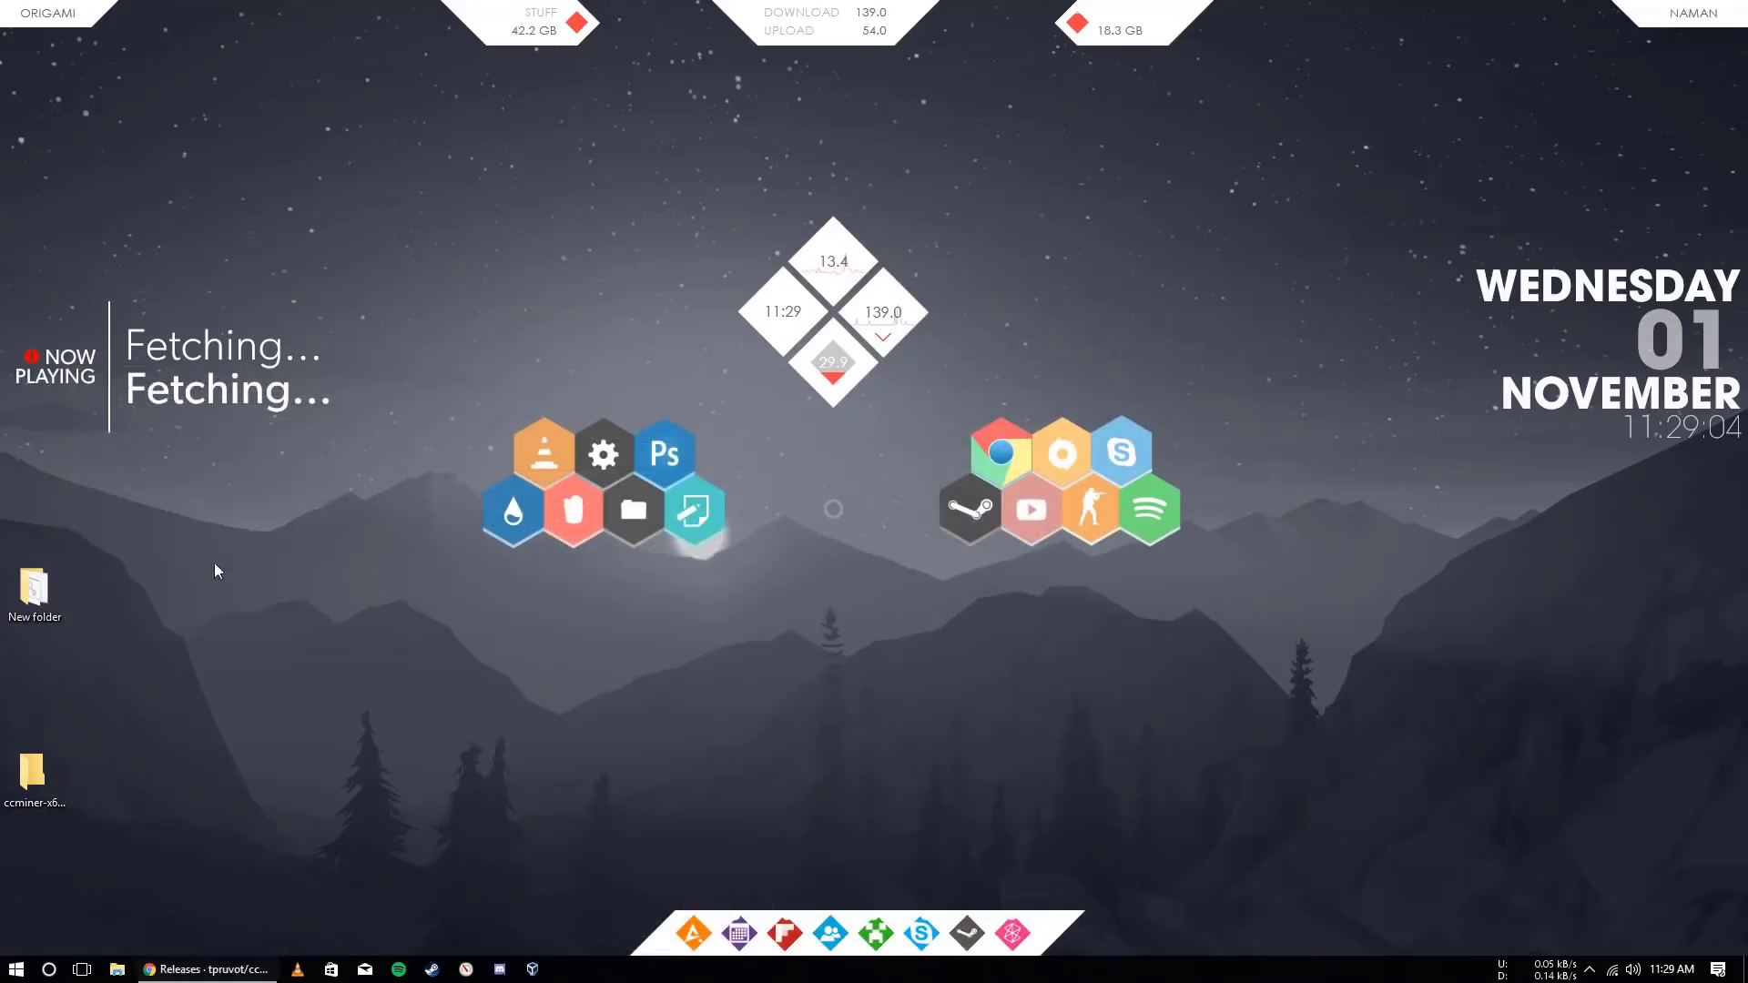
pyautogui.click(36, 779)
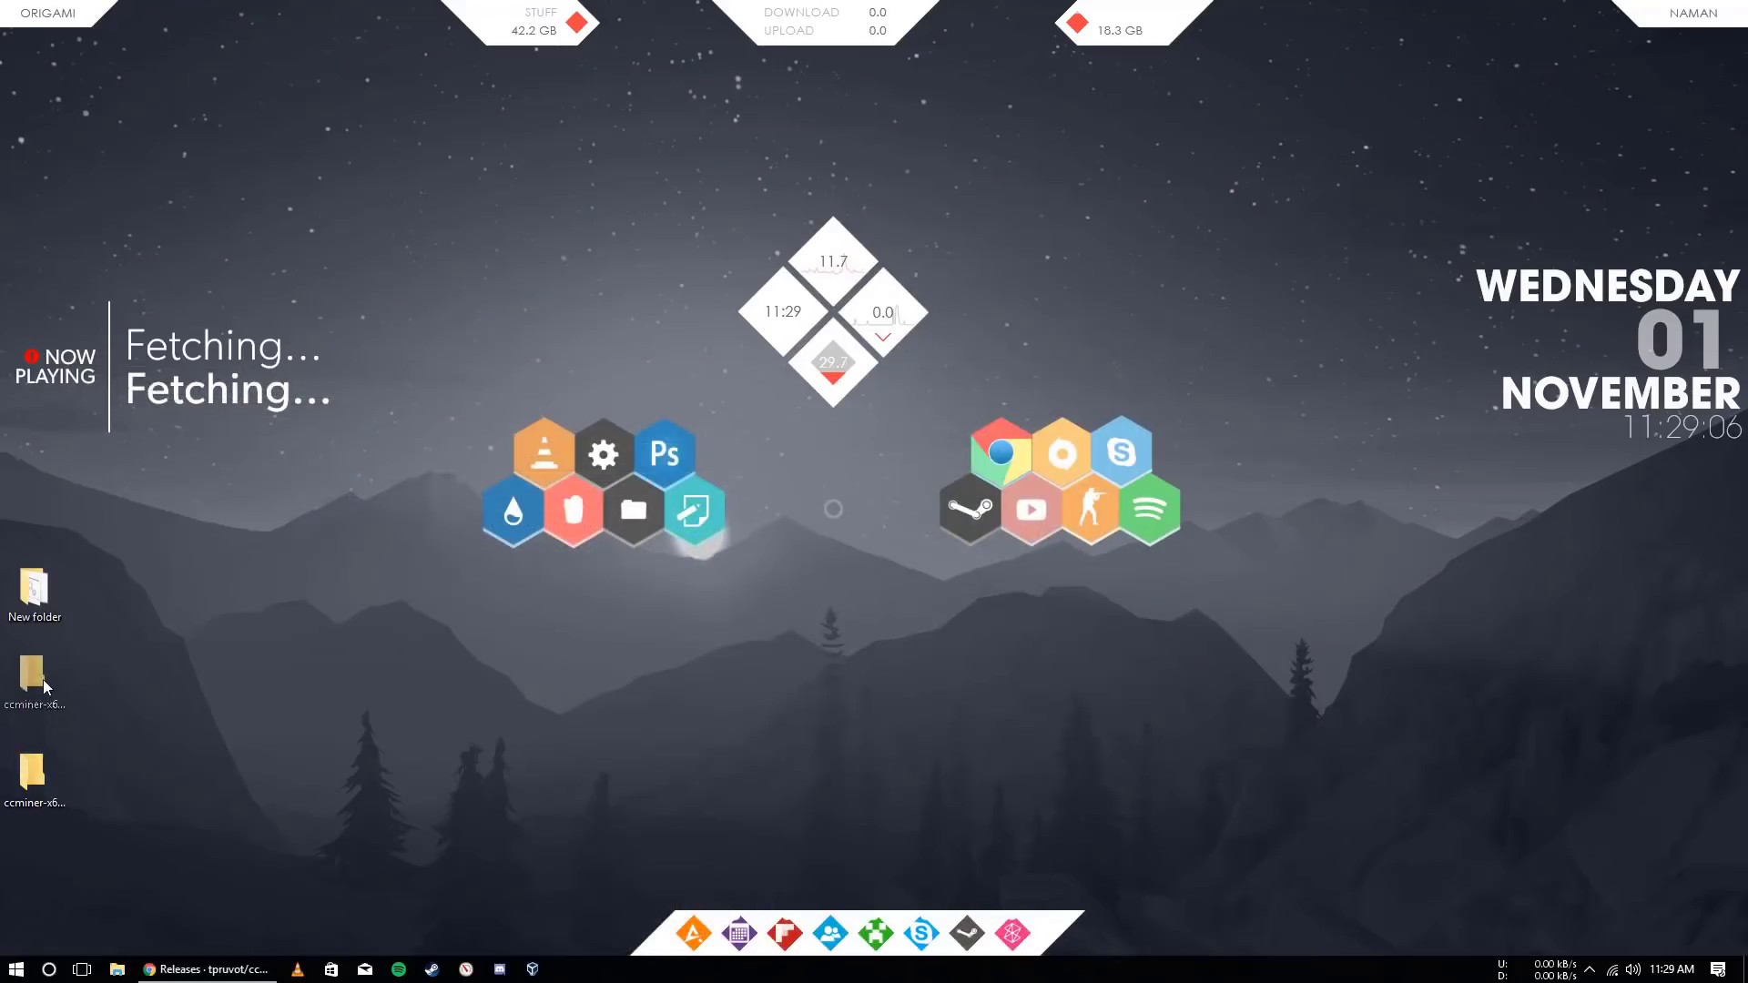
pyautogui.press('Return')
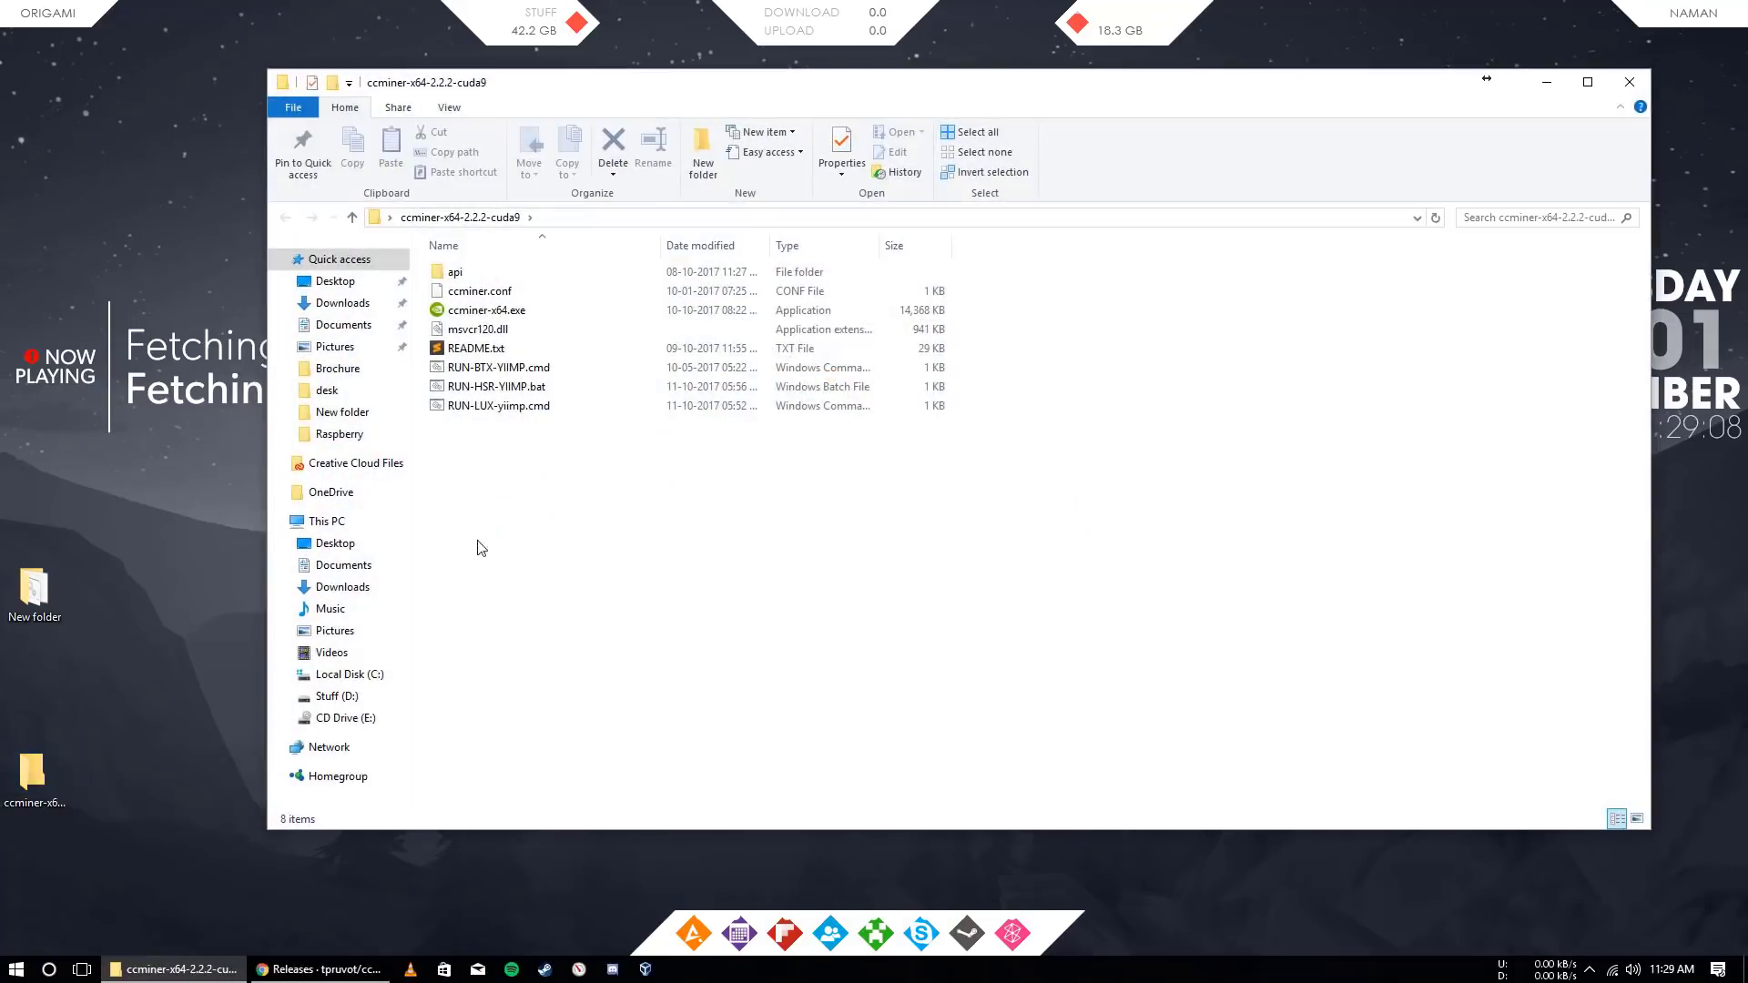
pyautogui.moveTo(528, 480); pyautogui.dragTo(500, 301)
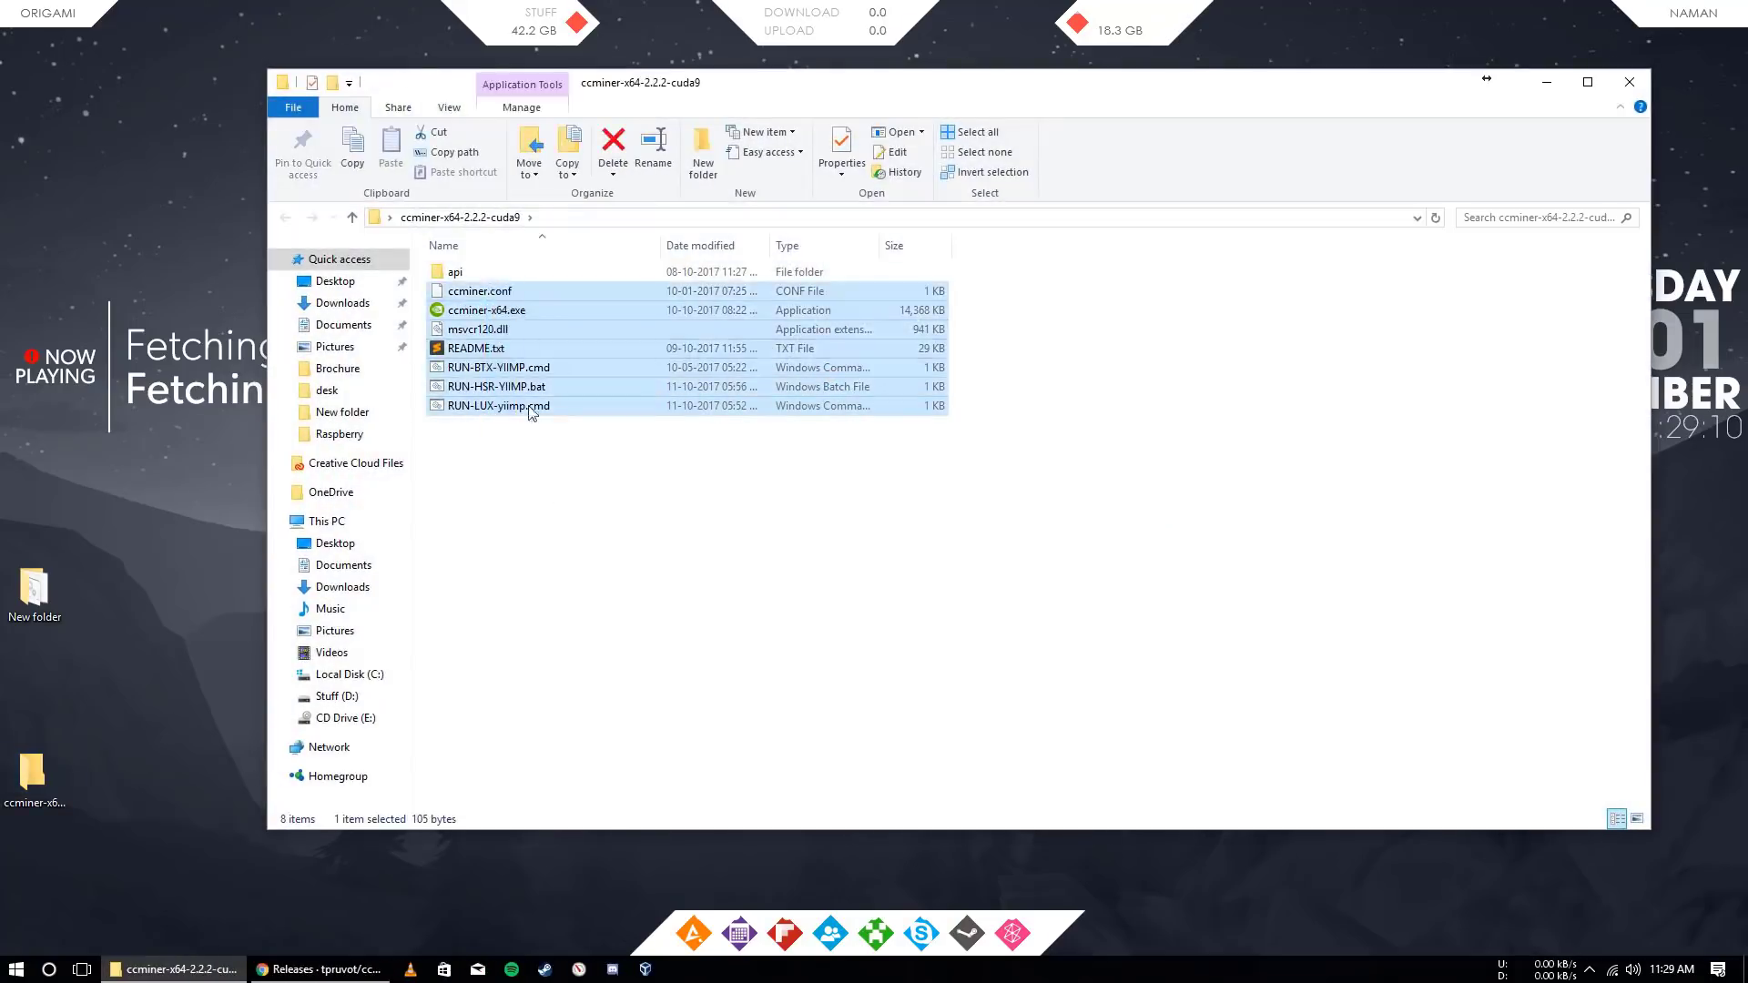
pyautogui.click(450, 679)
pyautogui.press('super')
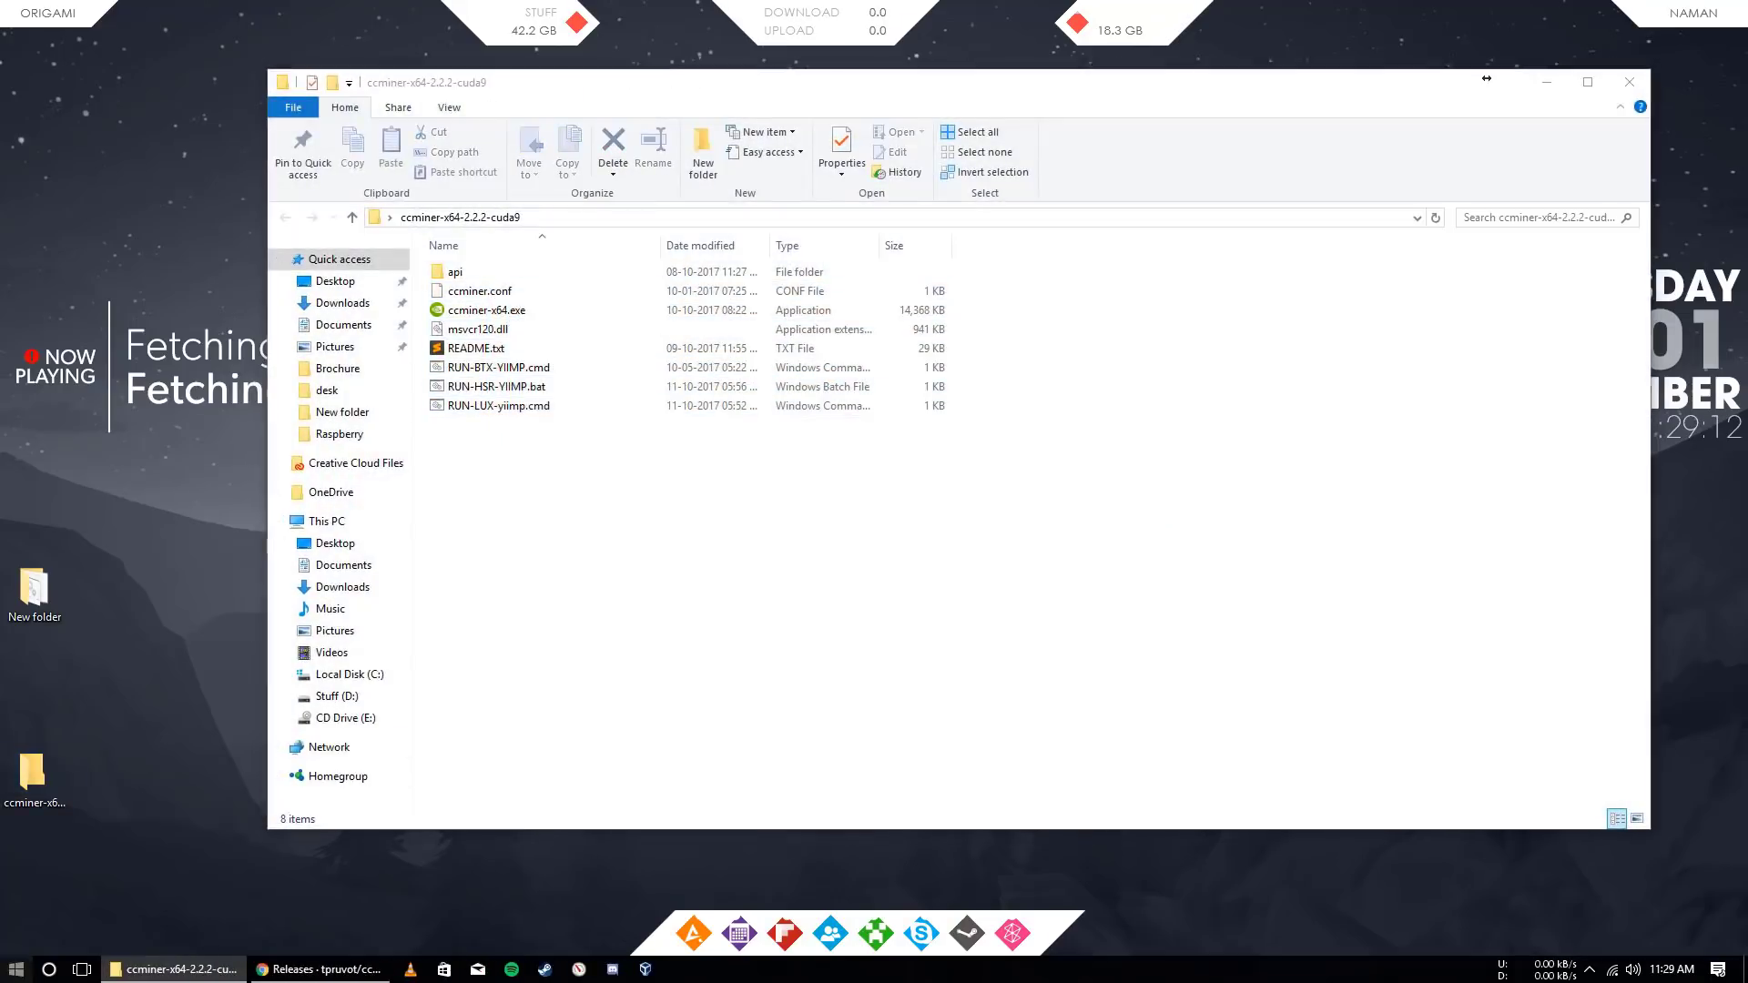
# Open Notepad, paste the ccminer command, and replace the wallet placeholder with the wallet address
pyautogui.press('super')
pyautogui.write('note')
pyautogui.press('Return')
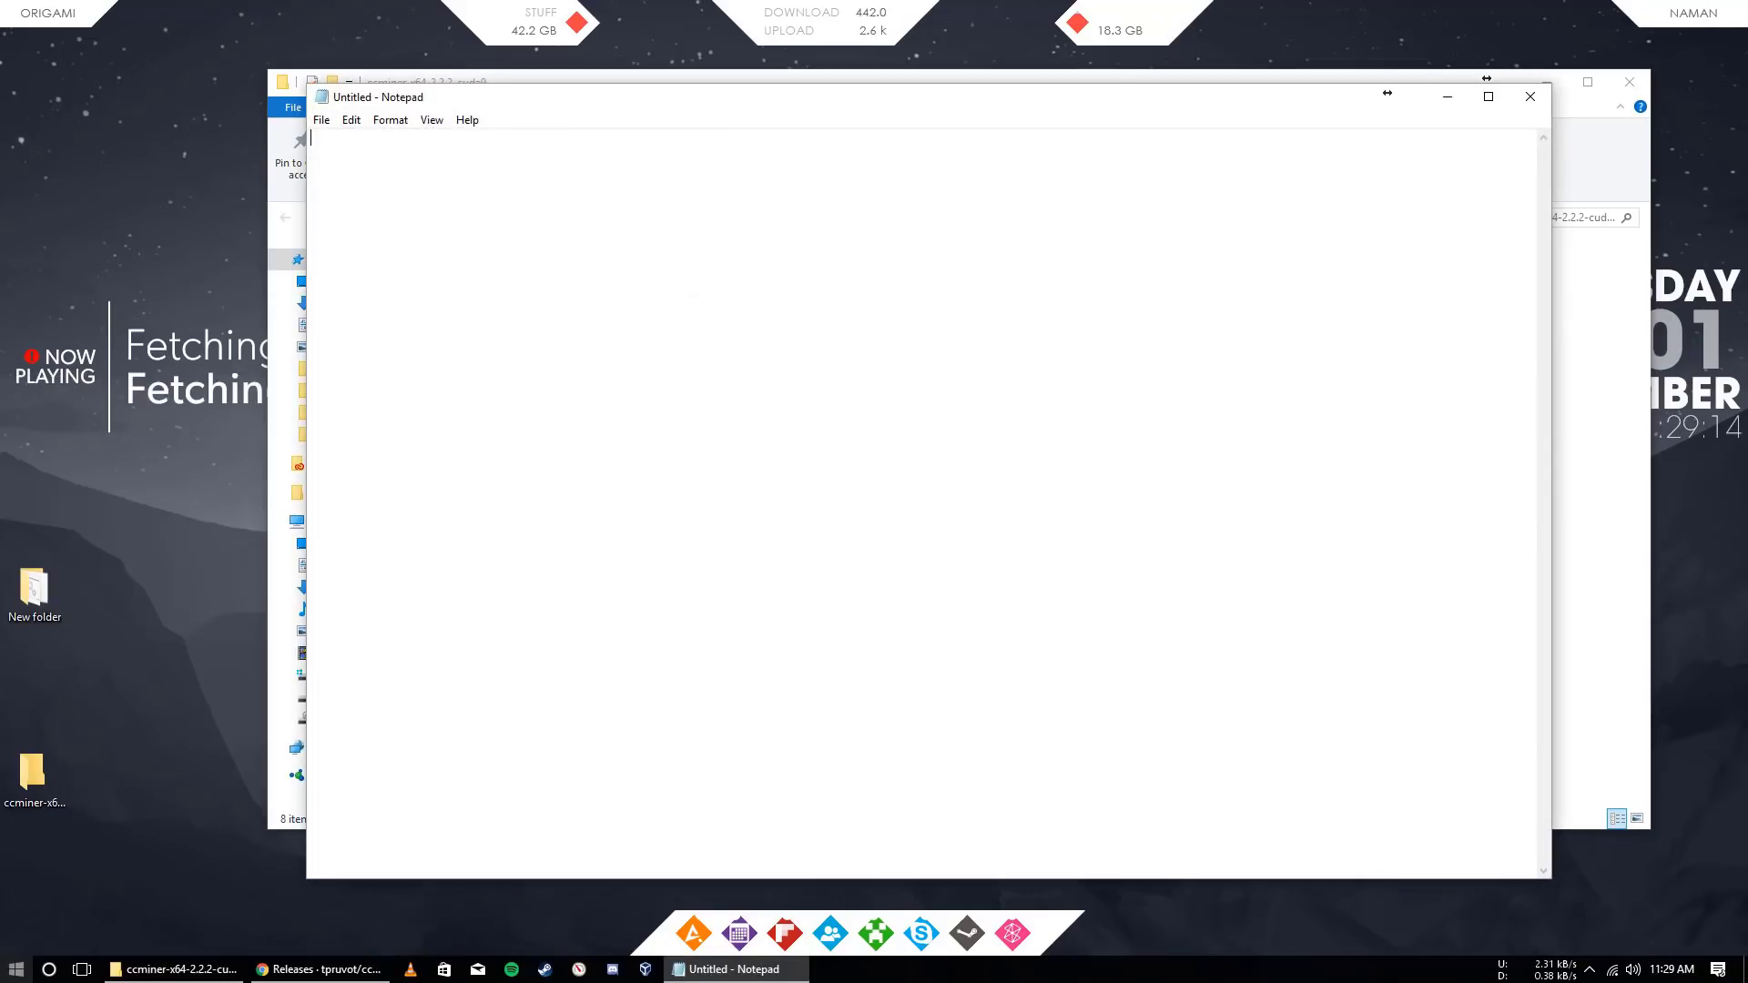
pyautogui.write('ccminer-x64 -a cryptonight -o stratum+tcp://eupool.electroneum.com:5555 -u YOUR ELECTRONEUM WALLET -p x')
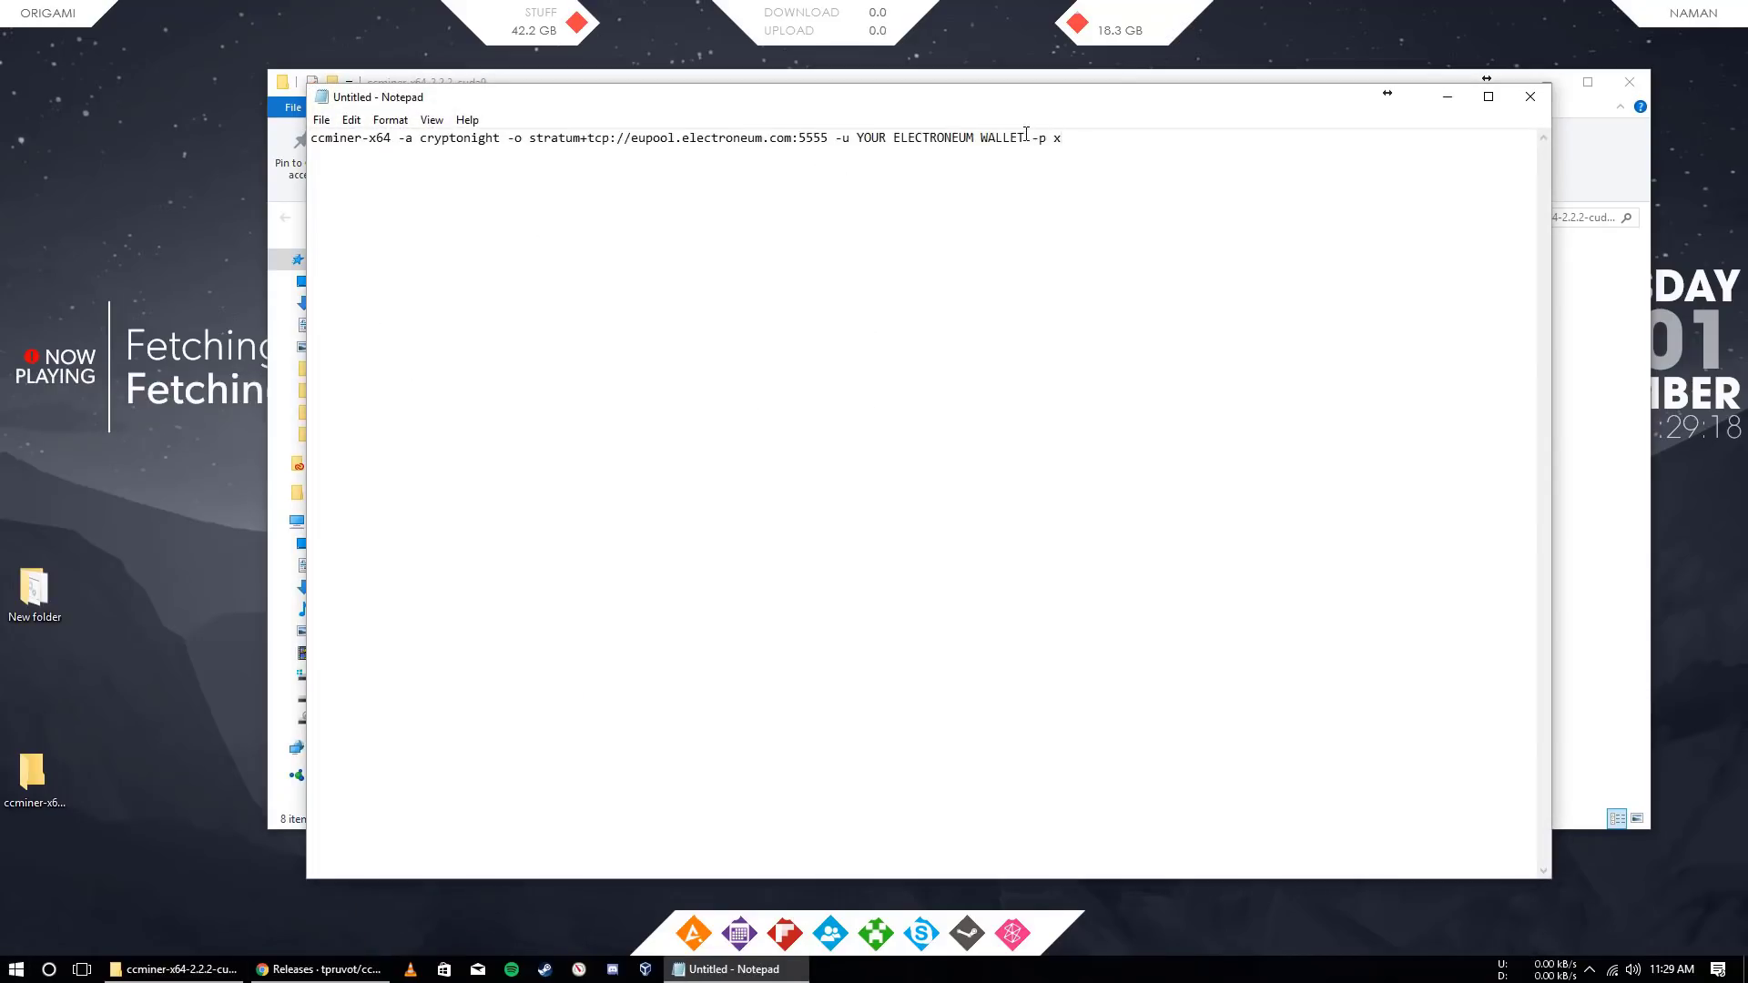
pyautogui.moveTo(1026, 137); pyautogui.dragTo(867, 137)
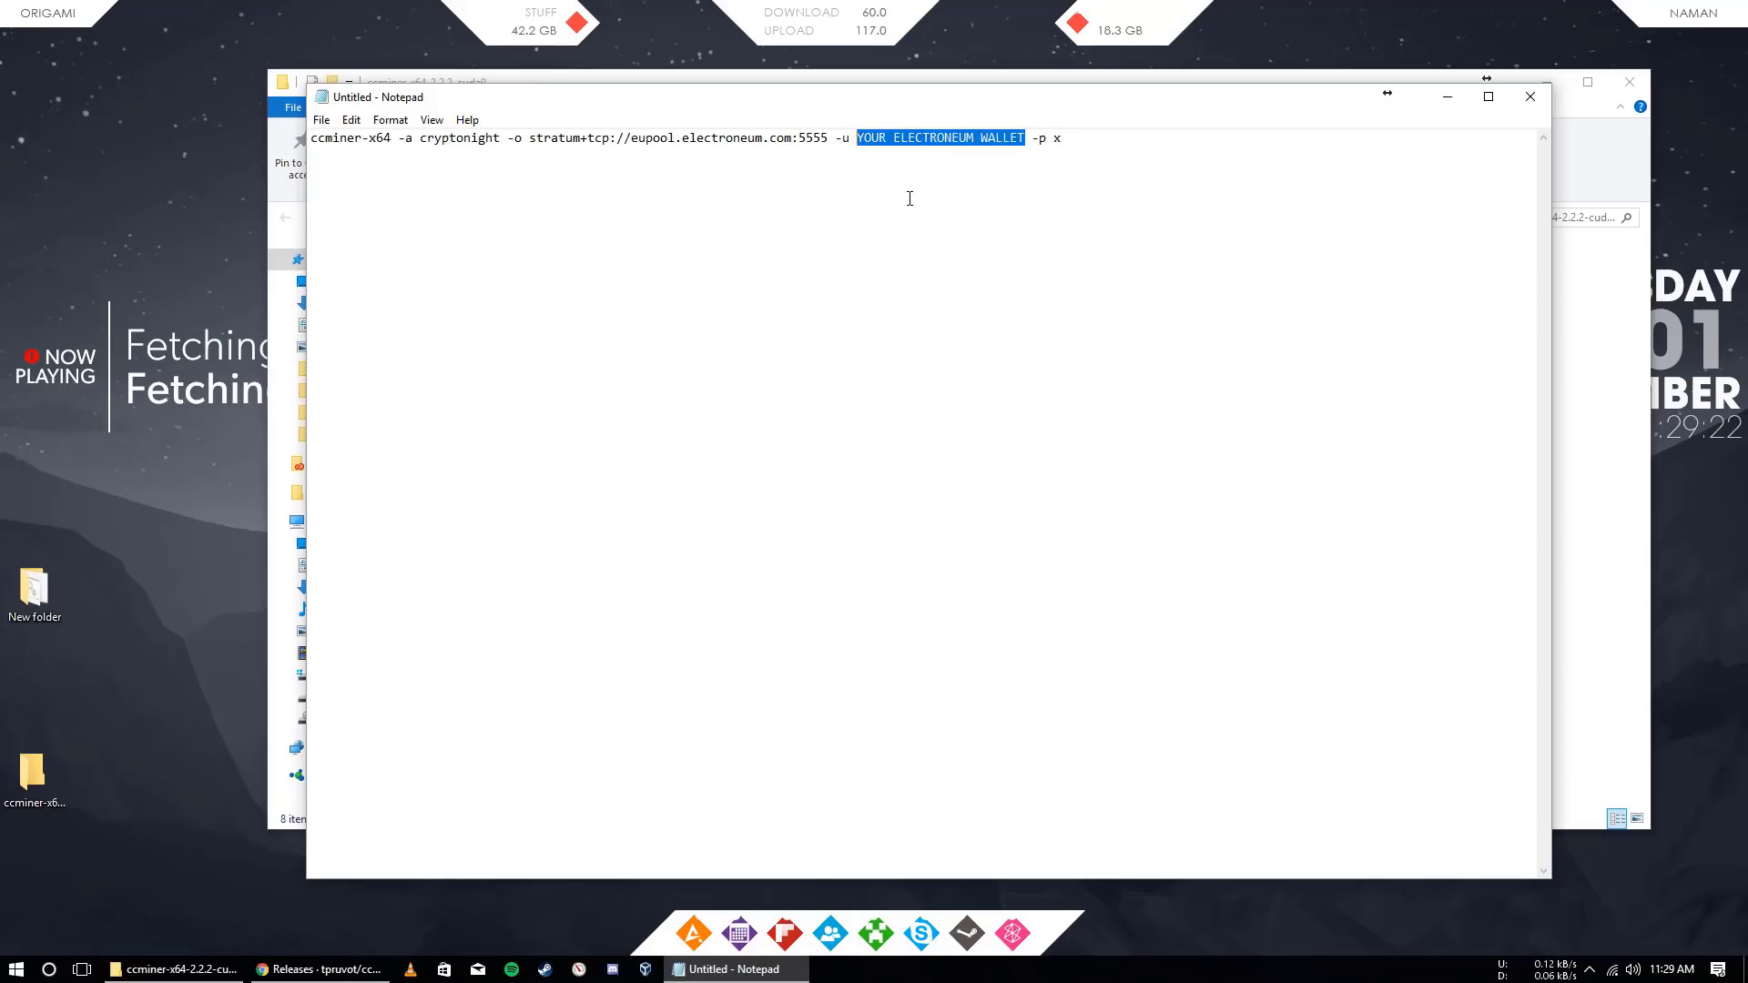
pyautogui.write('jdbfjwsfbsjdkfbsdfjbsdjf')
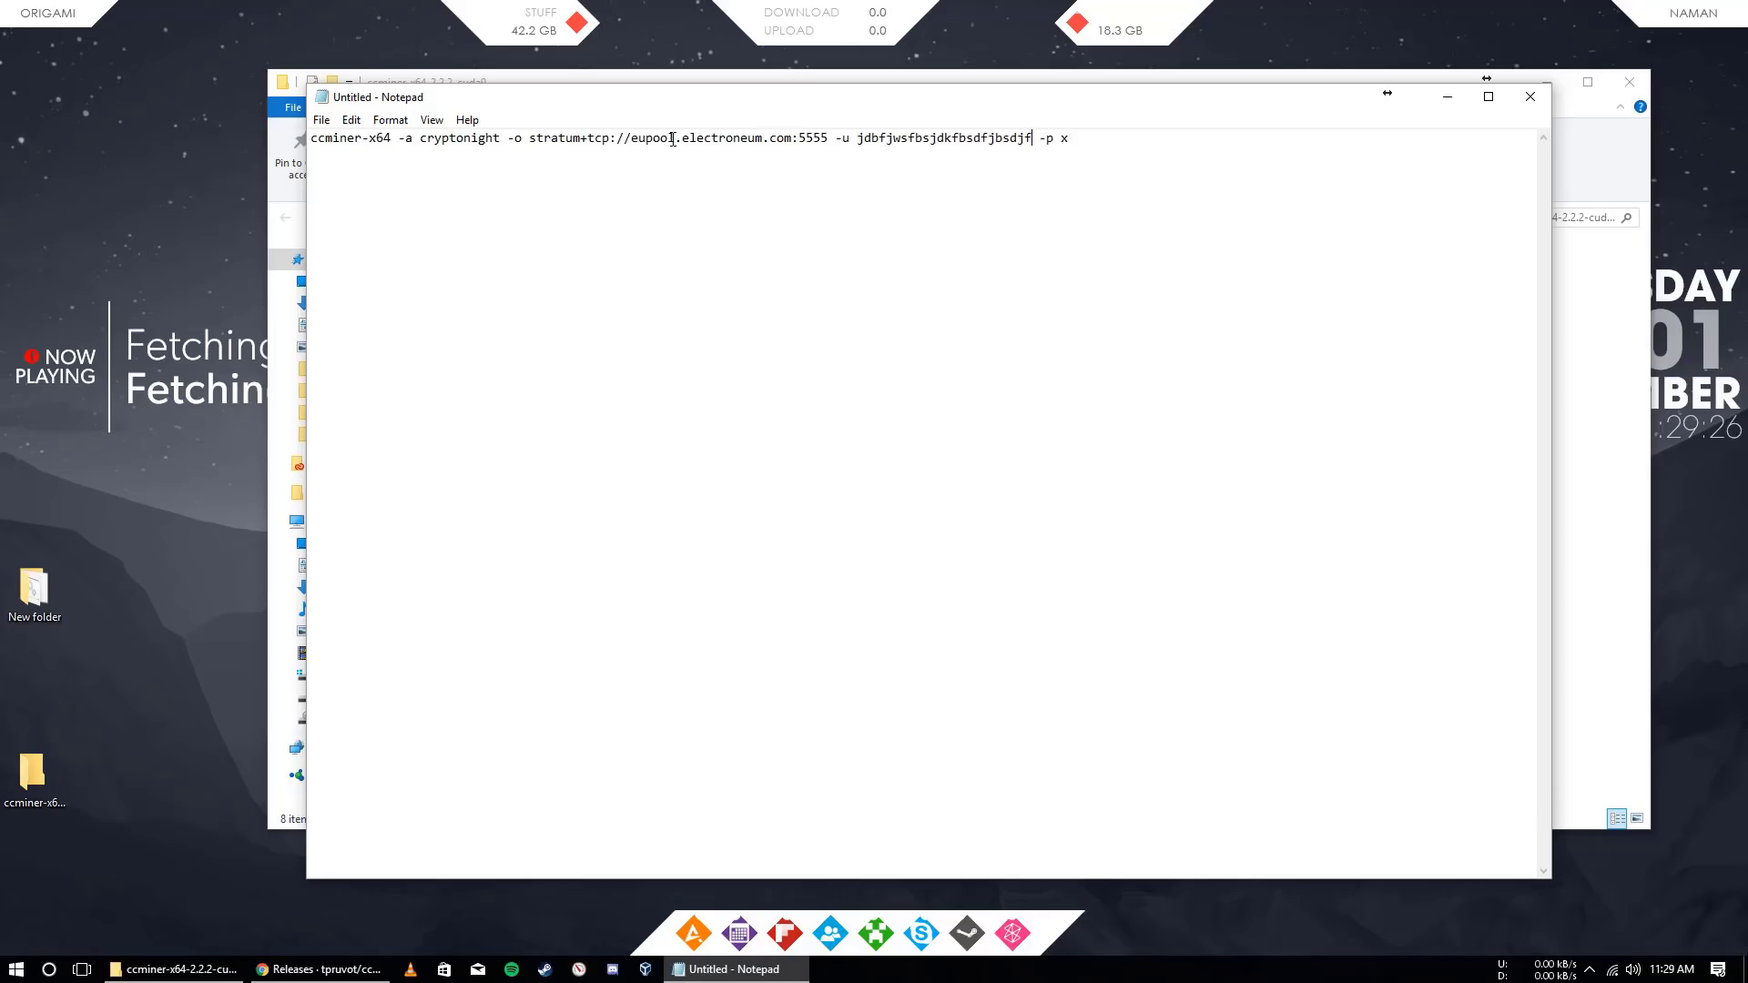
# Change the pool host to asiapool.electroneum.com and choose Save As
pyautogui.moveTo(646, 139); pyautogui.dragTo(639, 139)
pyautogui.write('us')
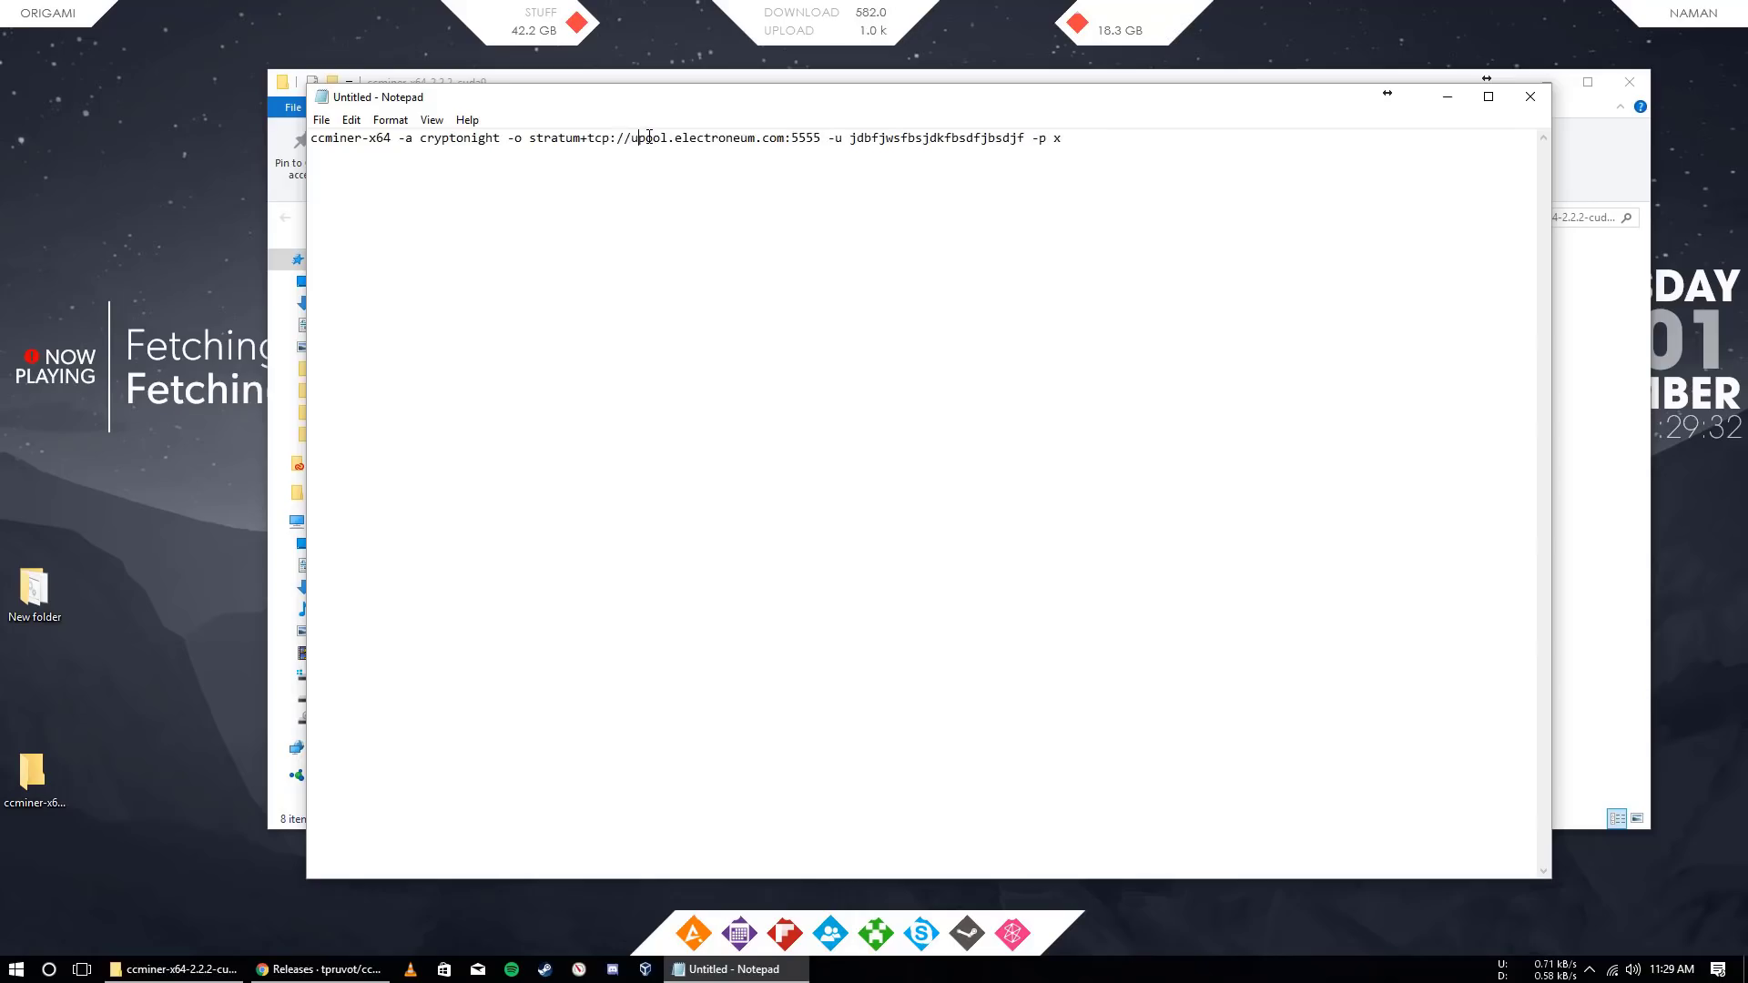
pyautogui.hotkey('shift', 'Left')
pyautogui.hotkey('shift', 'Left')
pyautogui.write('asia')
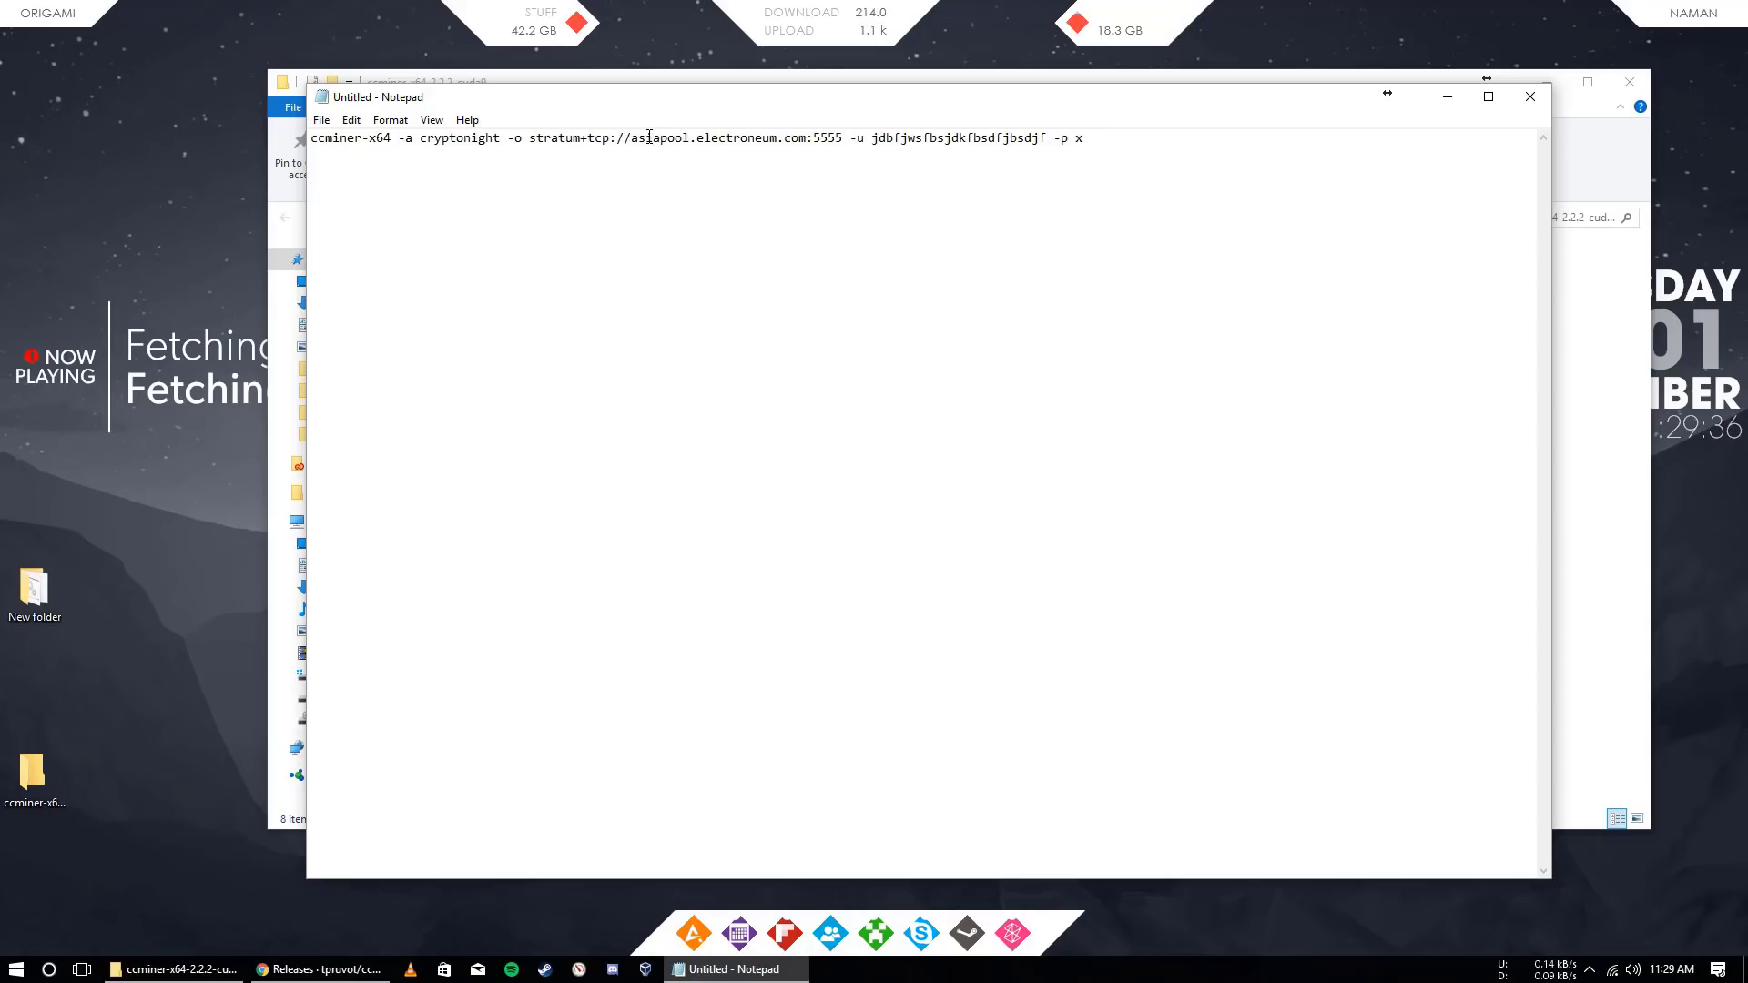
pyautogui.click(321, 120)
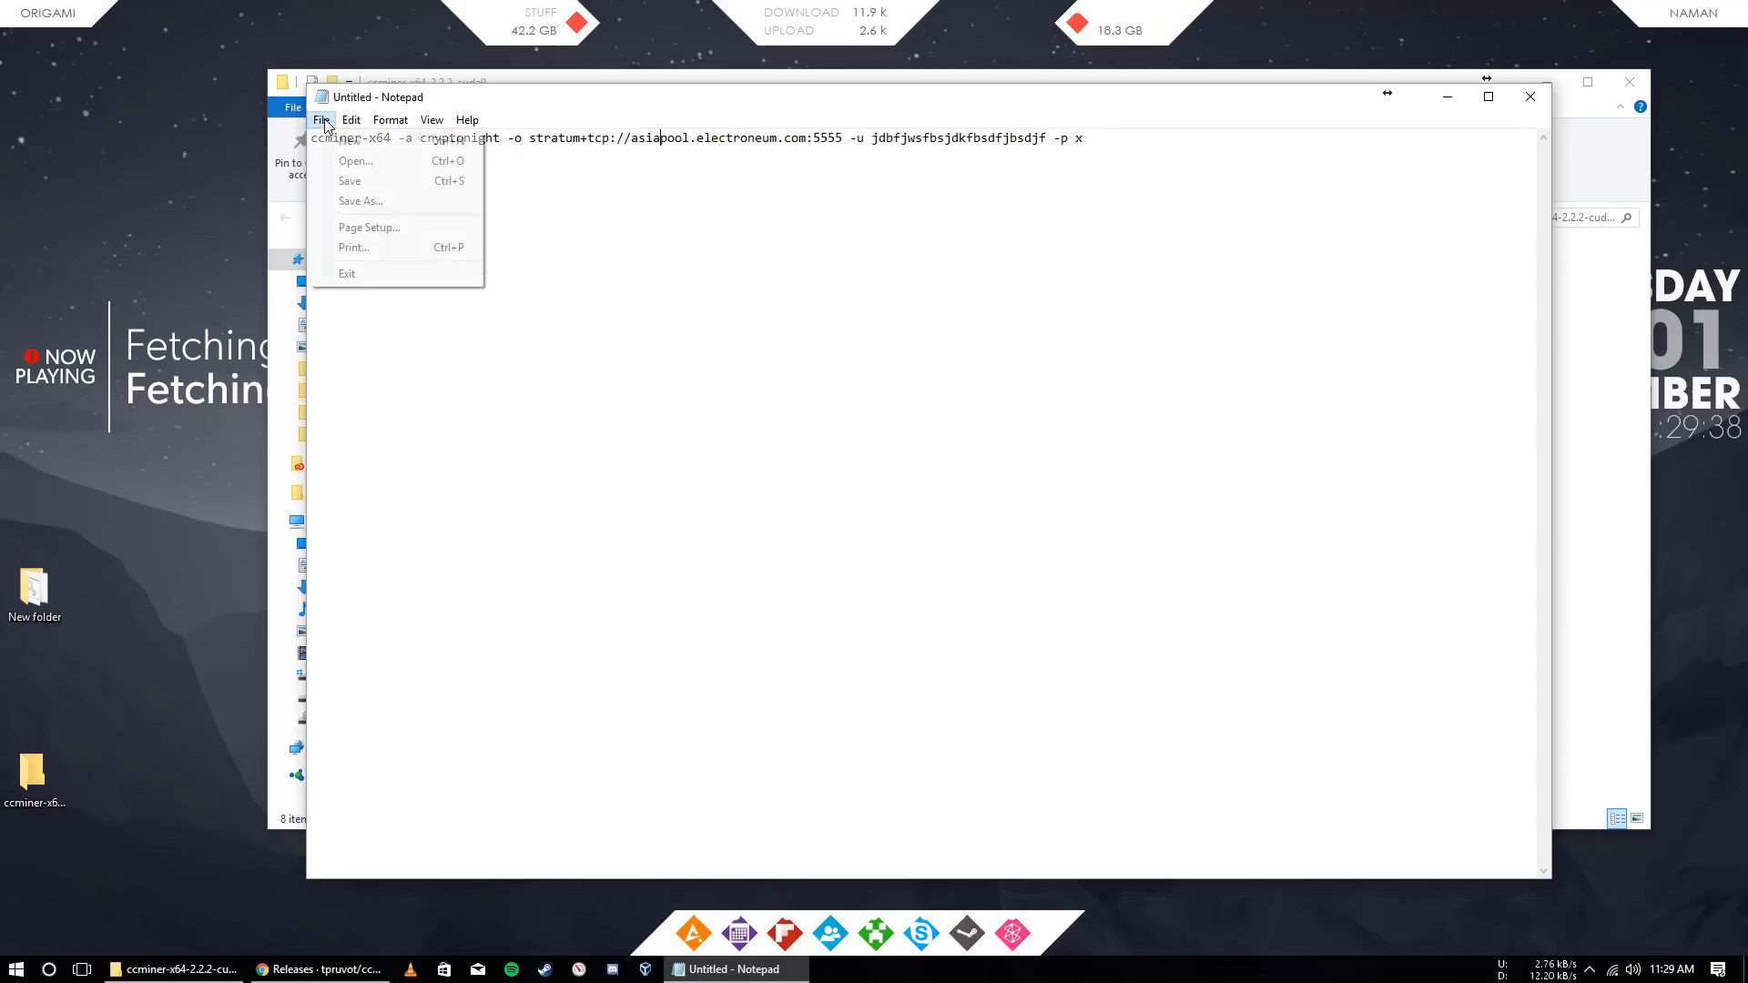
pyautogui.click(439, 198)
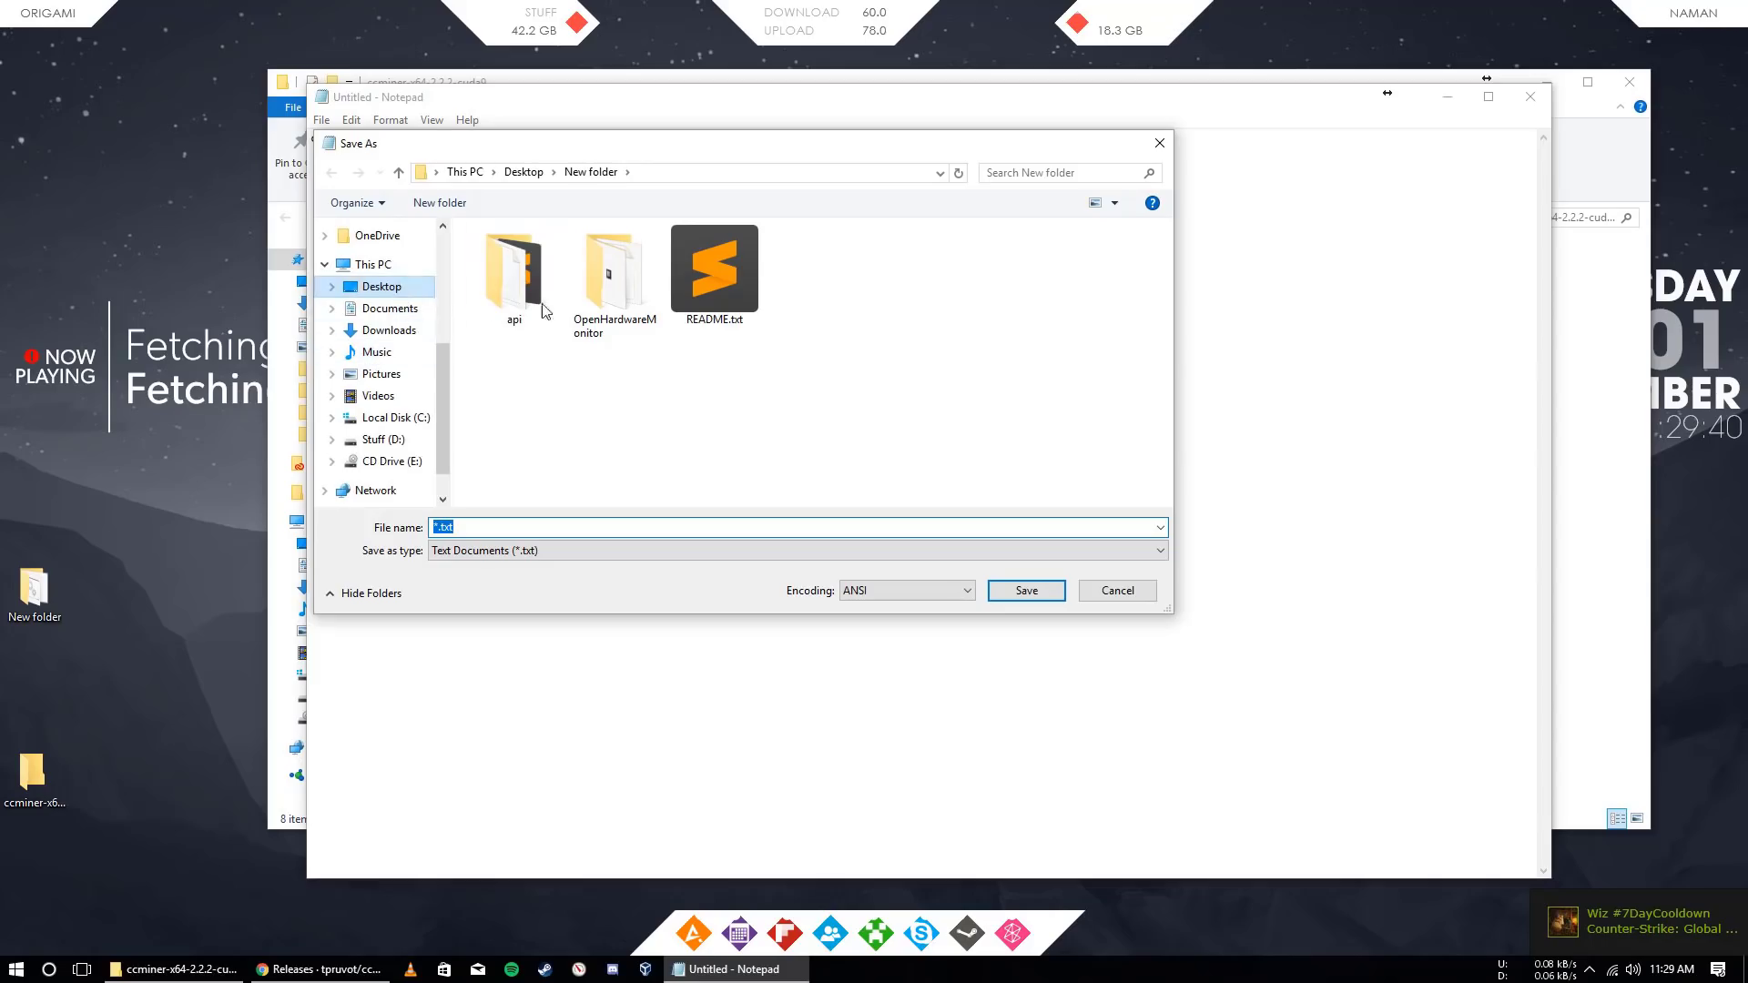
# Save the command as etn.bat inside the ccminer-x64-2.2.2-cuda9 folder
pyautogui.click(526, 174)
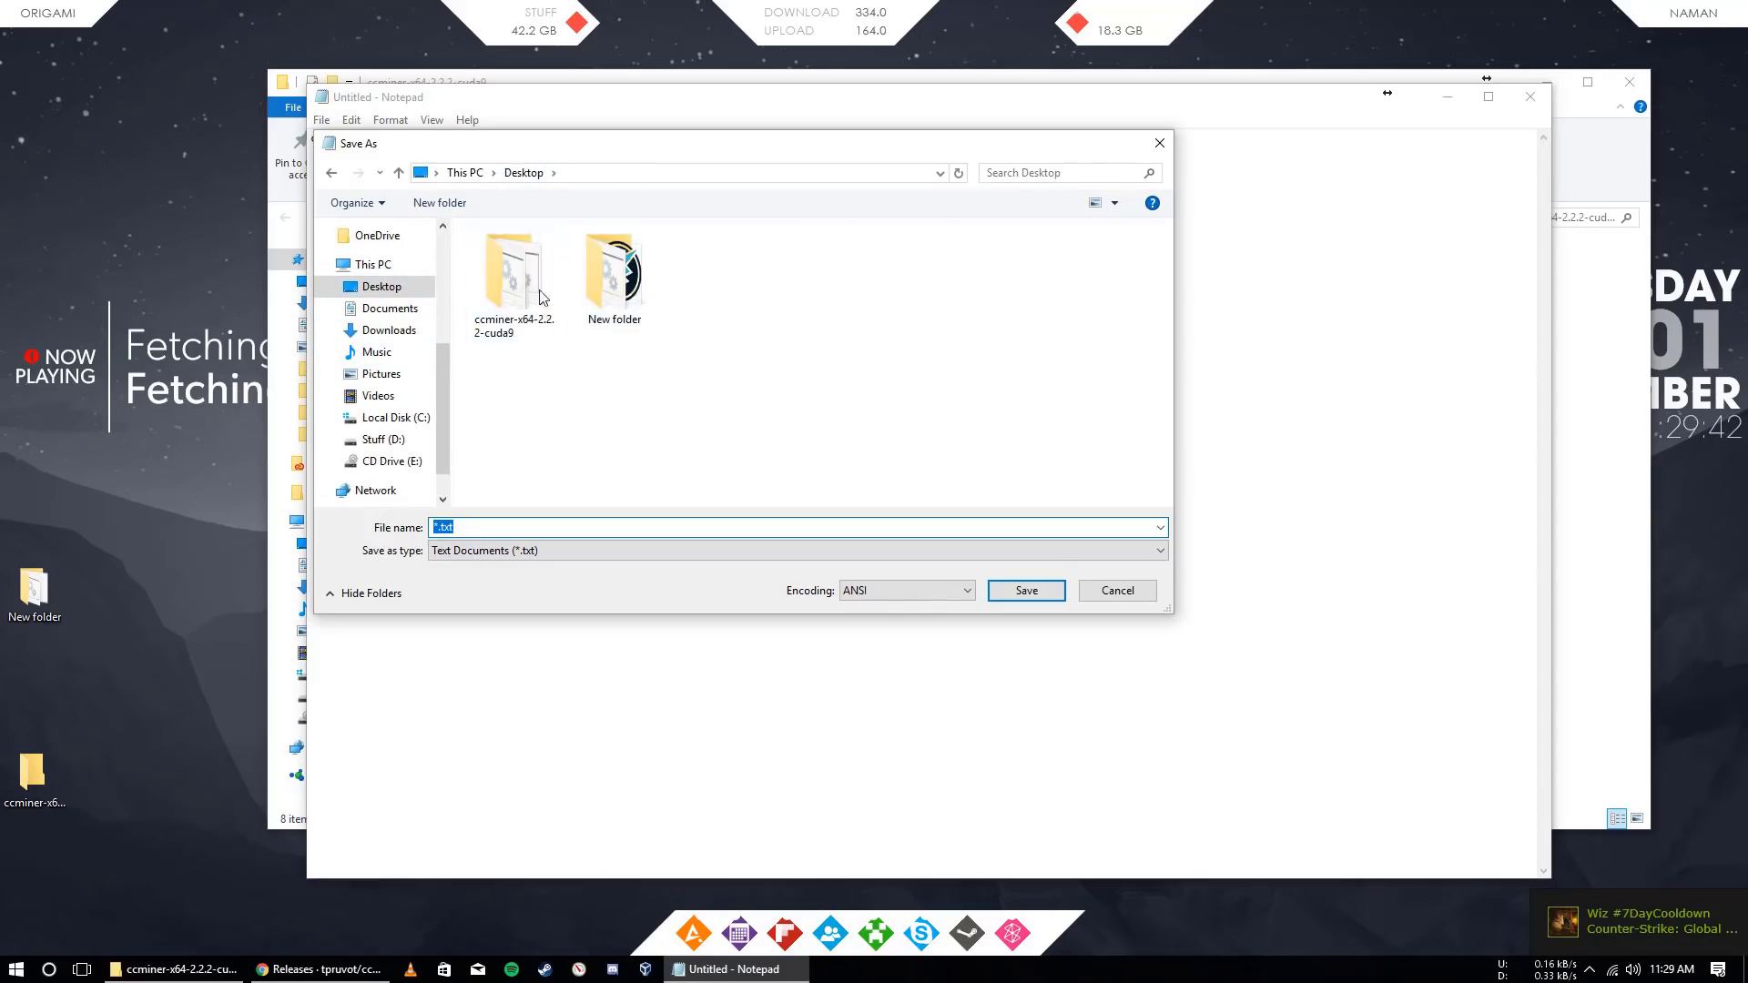
pyautogui.doubleClick(539, 298)
pyautogui.click(516, 528)
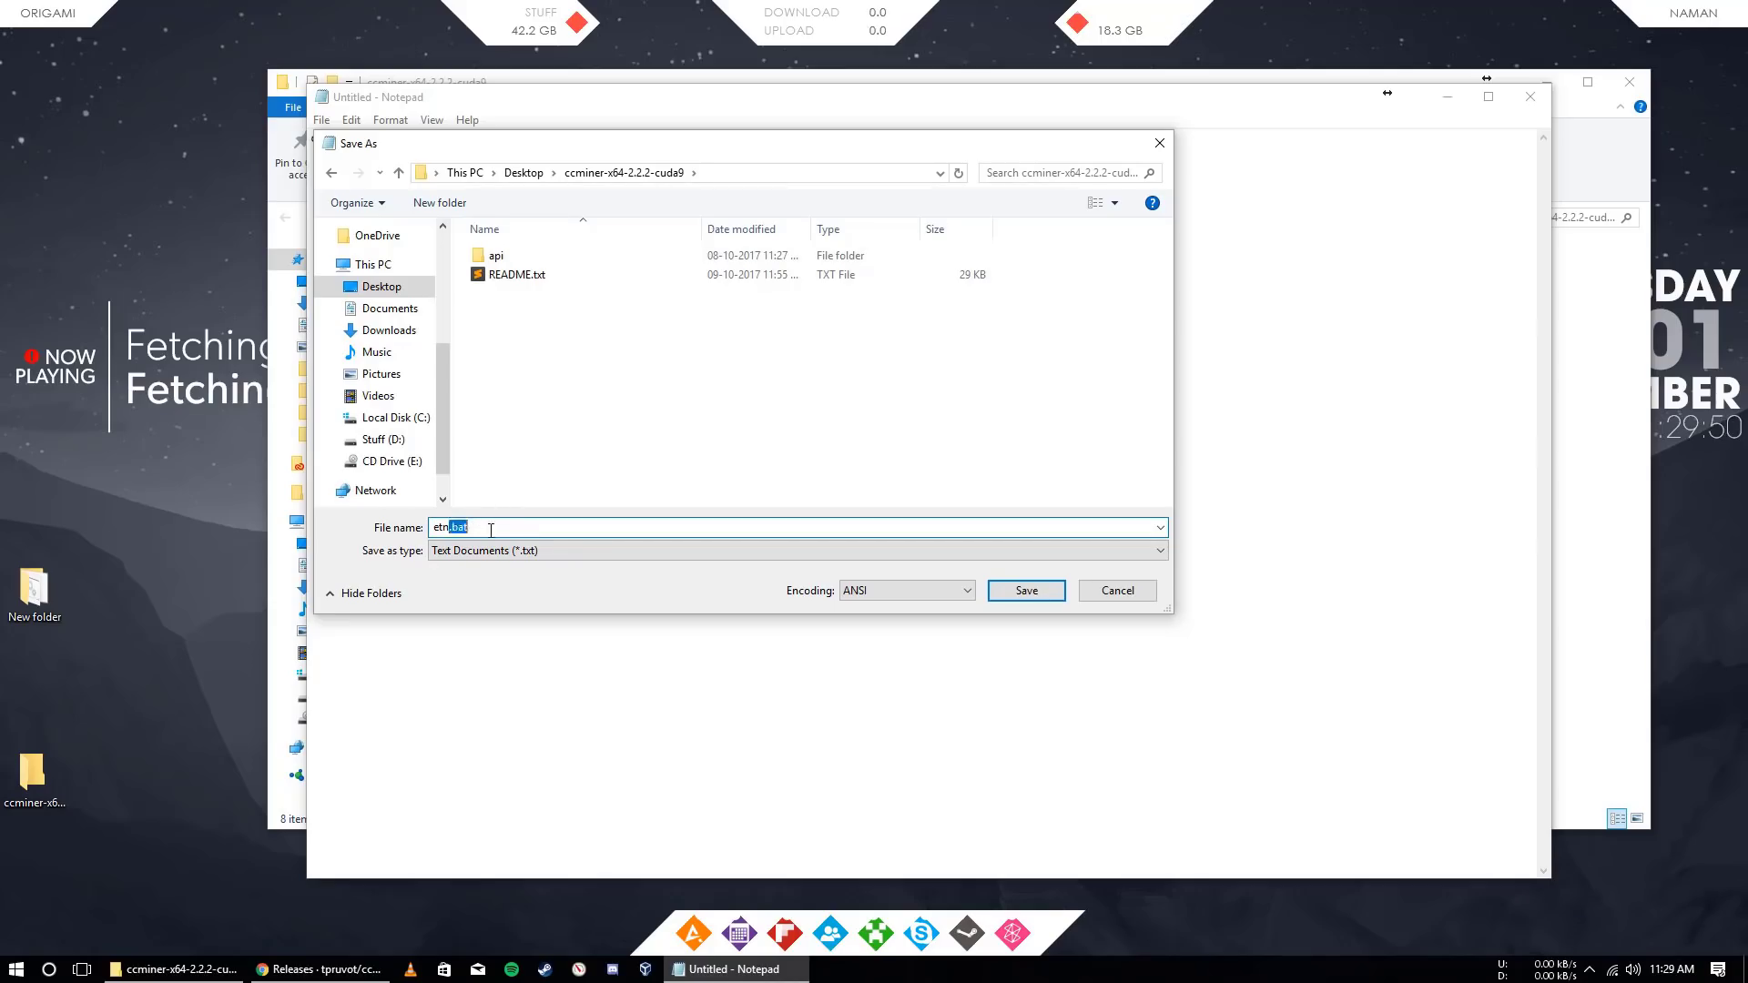
pyautogui.click(1026, 590)
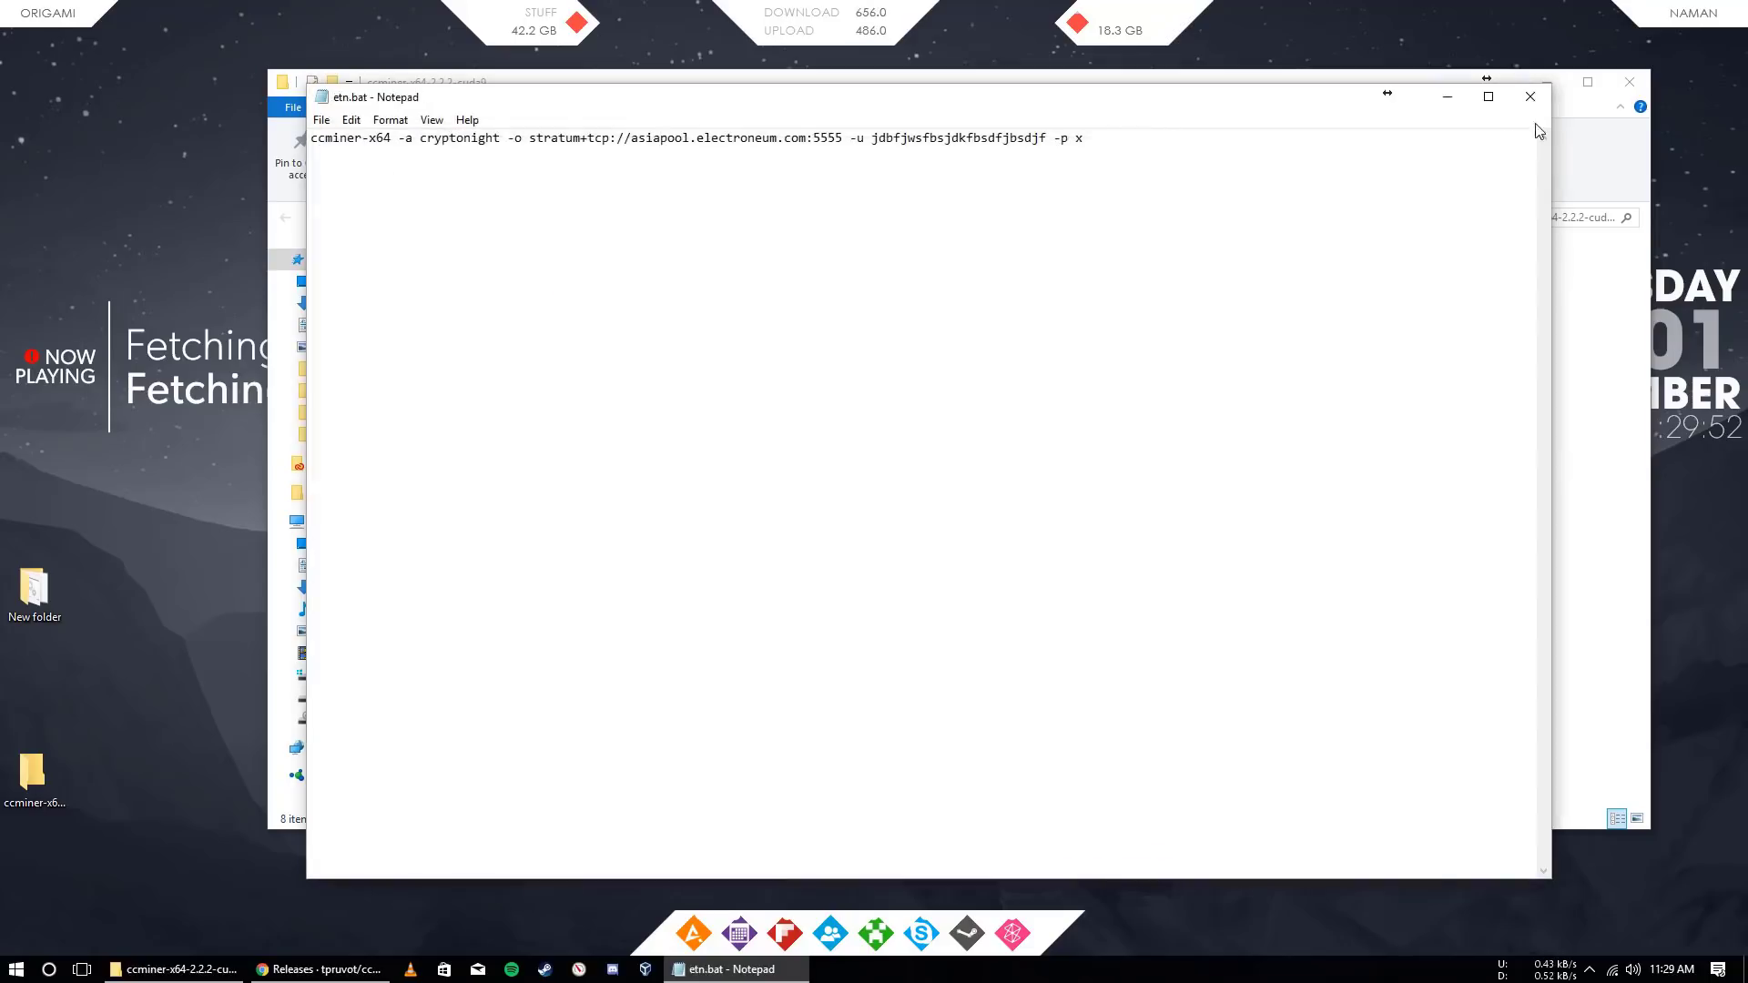
# Close Notepad and run etn.bat once to test ccminer
pyautogui.click(1530, 96)
pyautogui.click(478, 333)
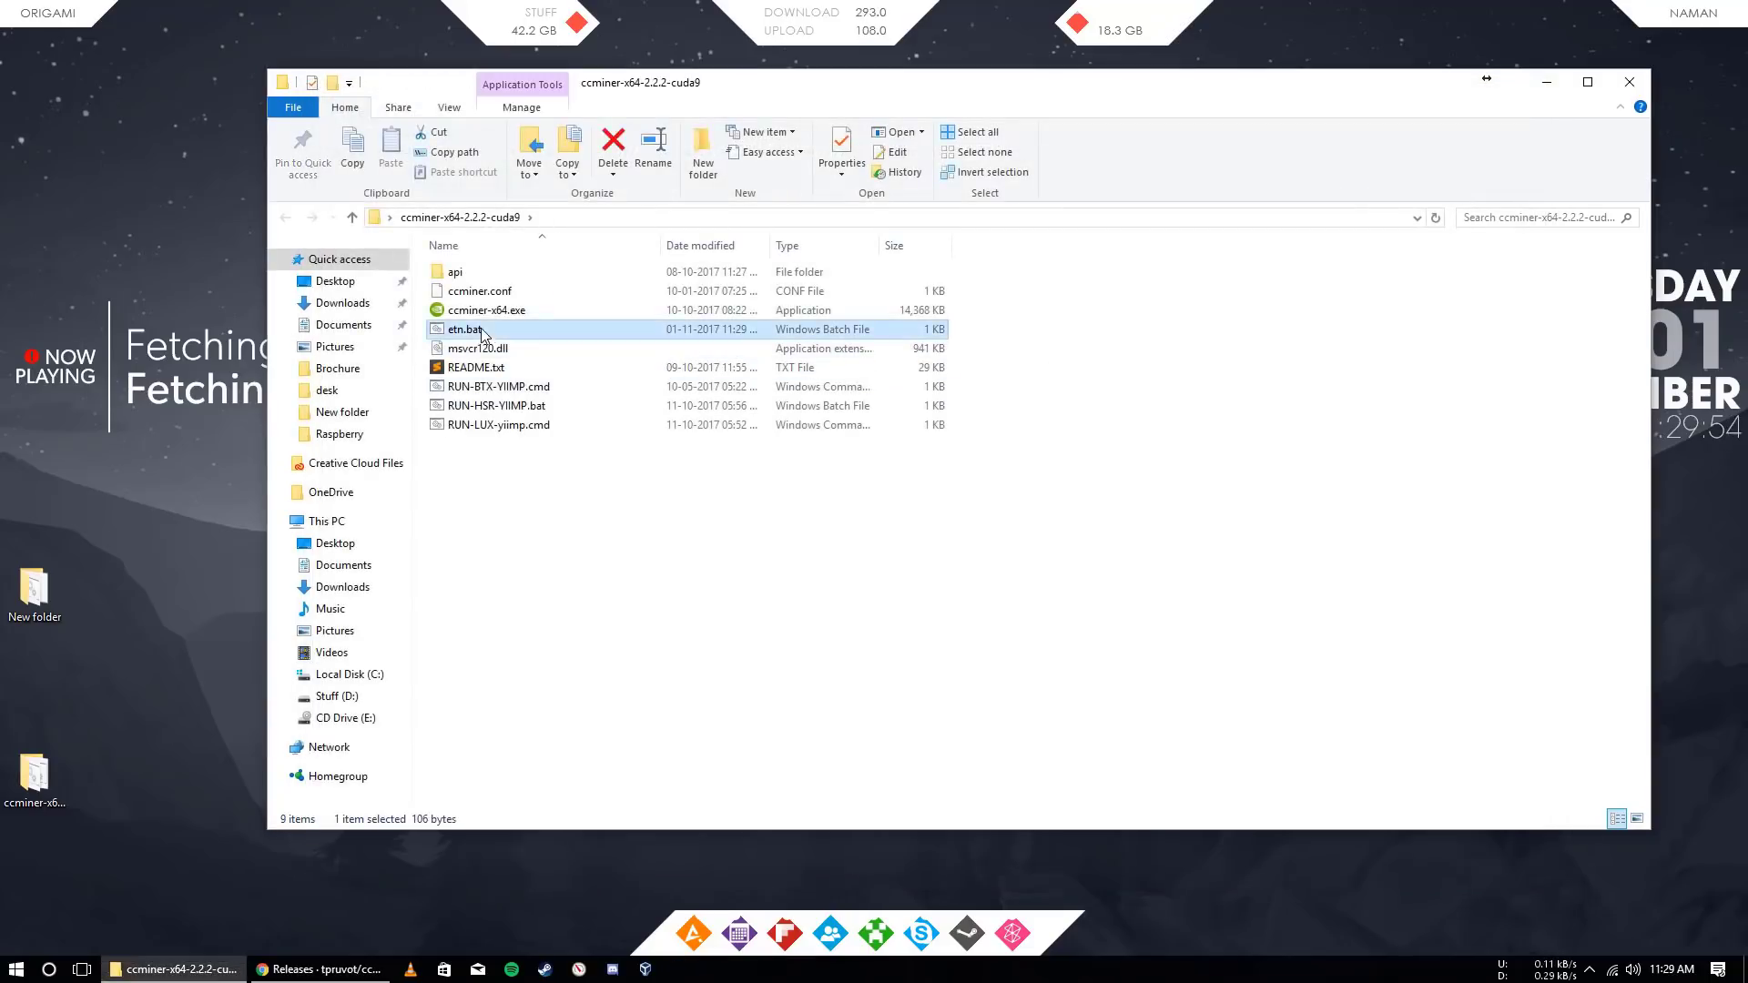
pyautogui.doubleClick(478, 332)
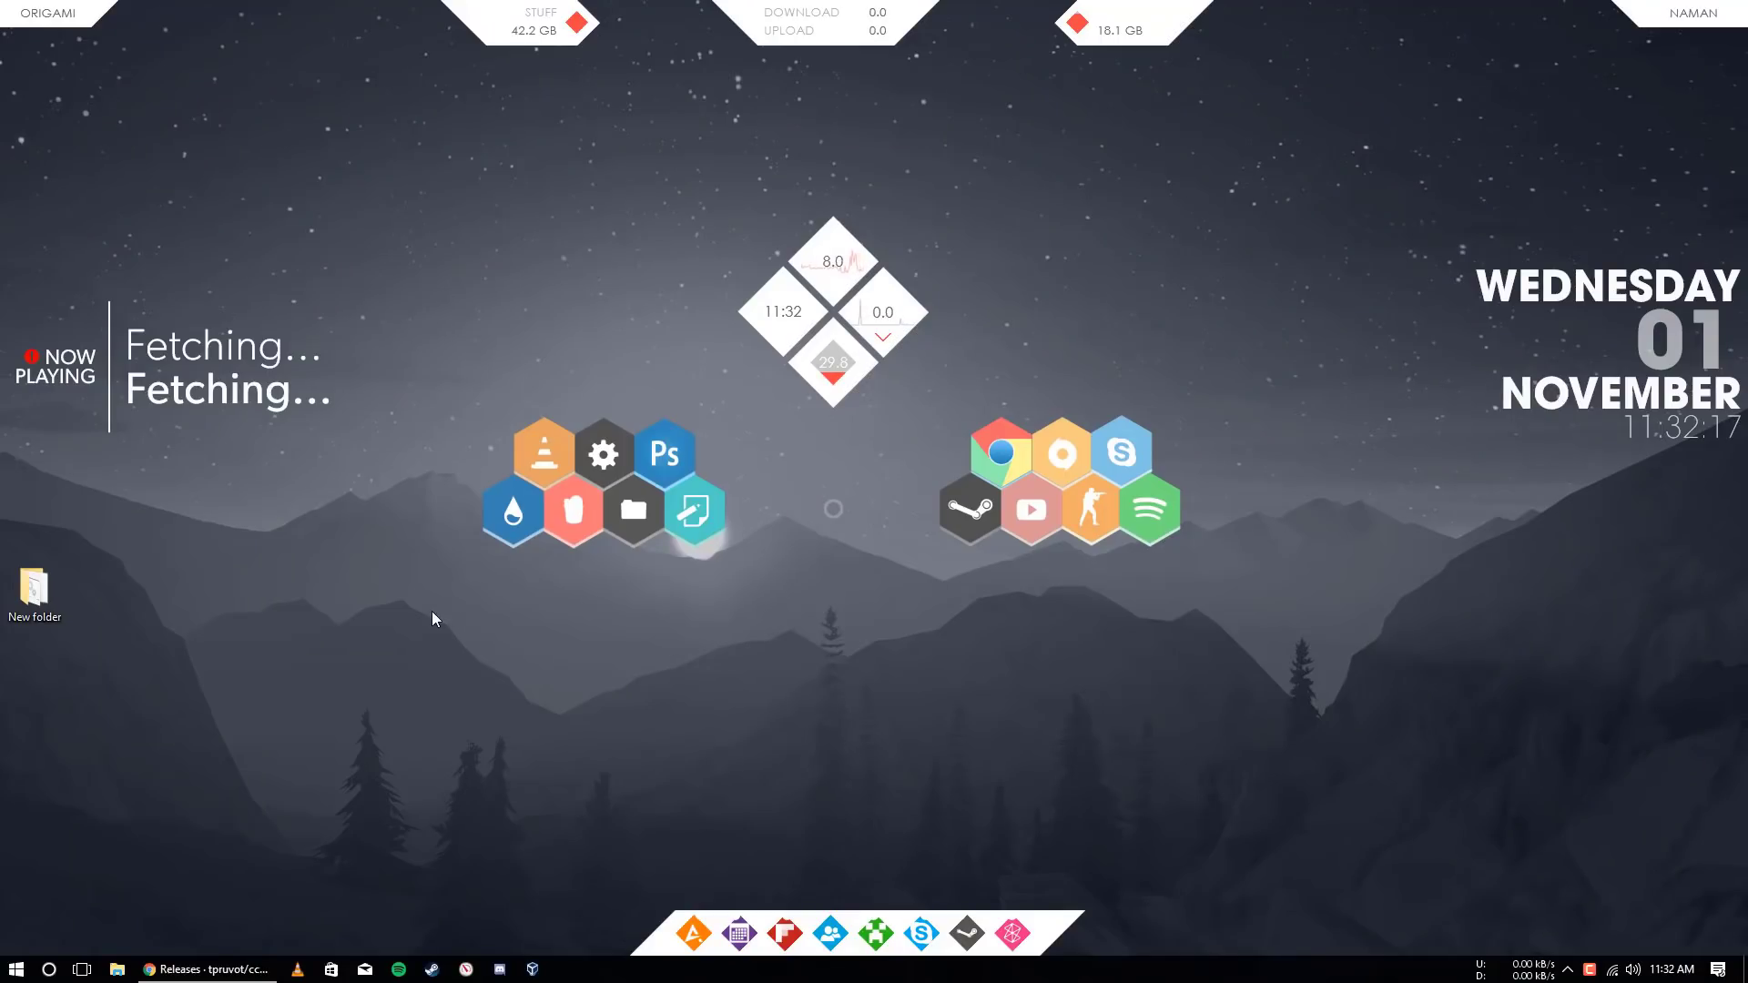
# Launch Electroneum Pool Miner from New folder and start CPU mining
pyautogui.rightClick(374, 539)
pyautogui.click(400, 593)
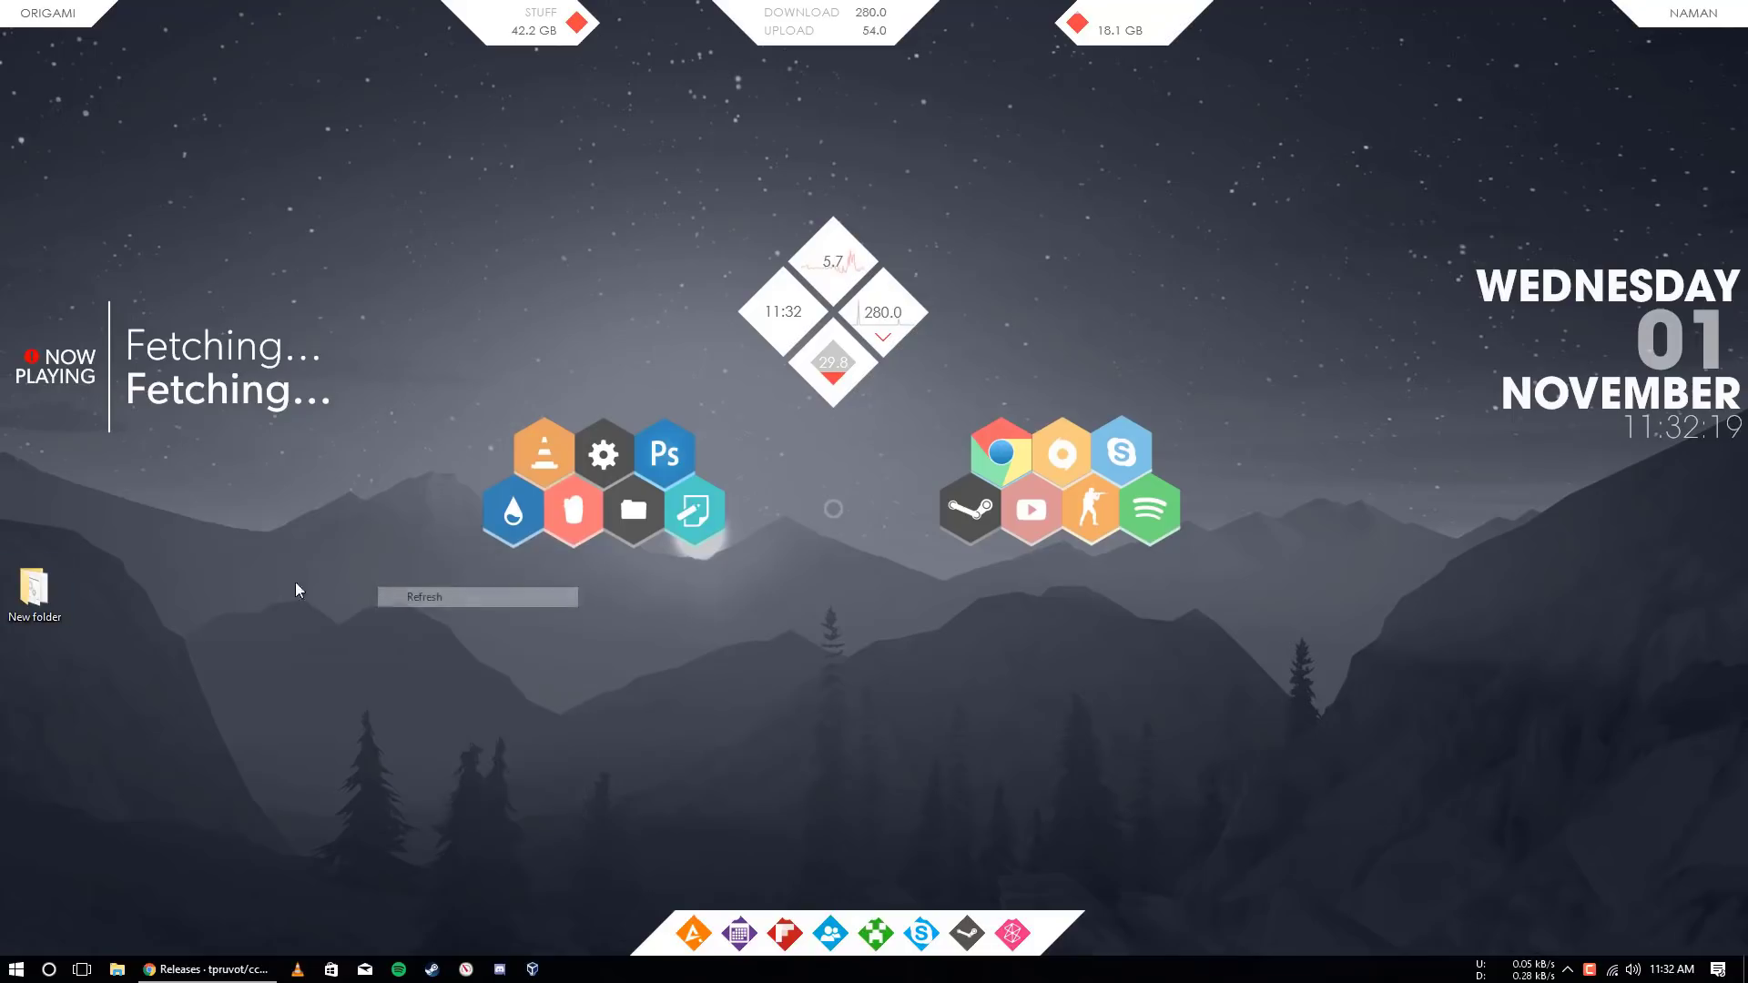
pyautogui.doubleClick(36, 597)
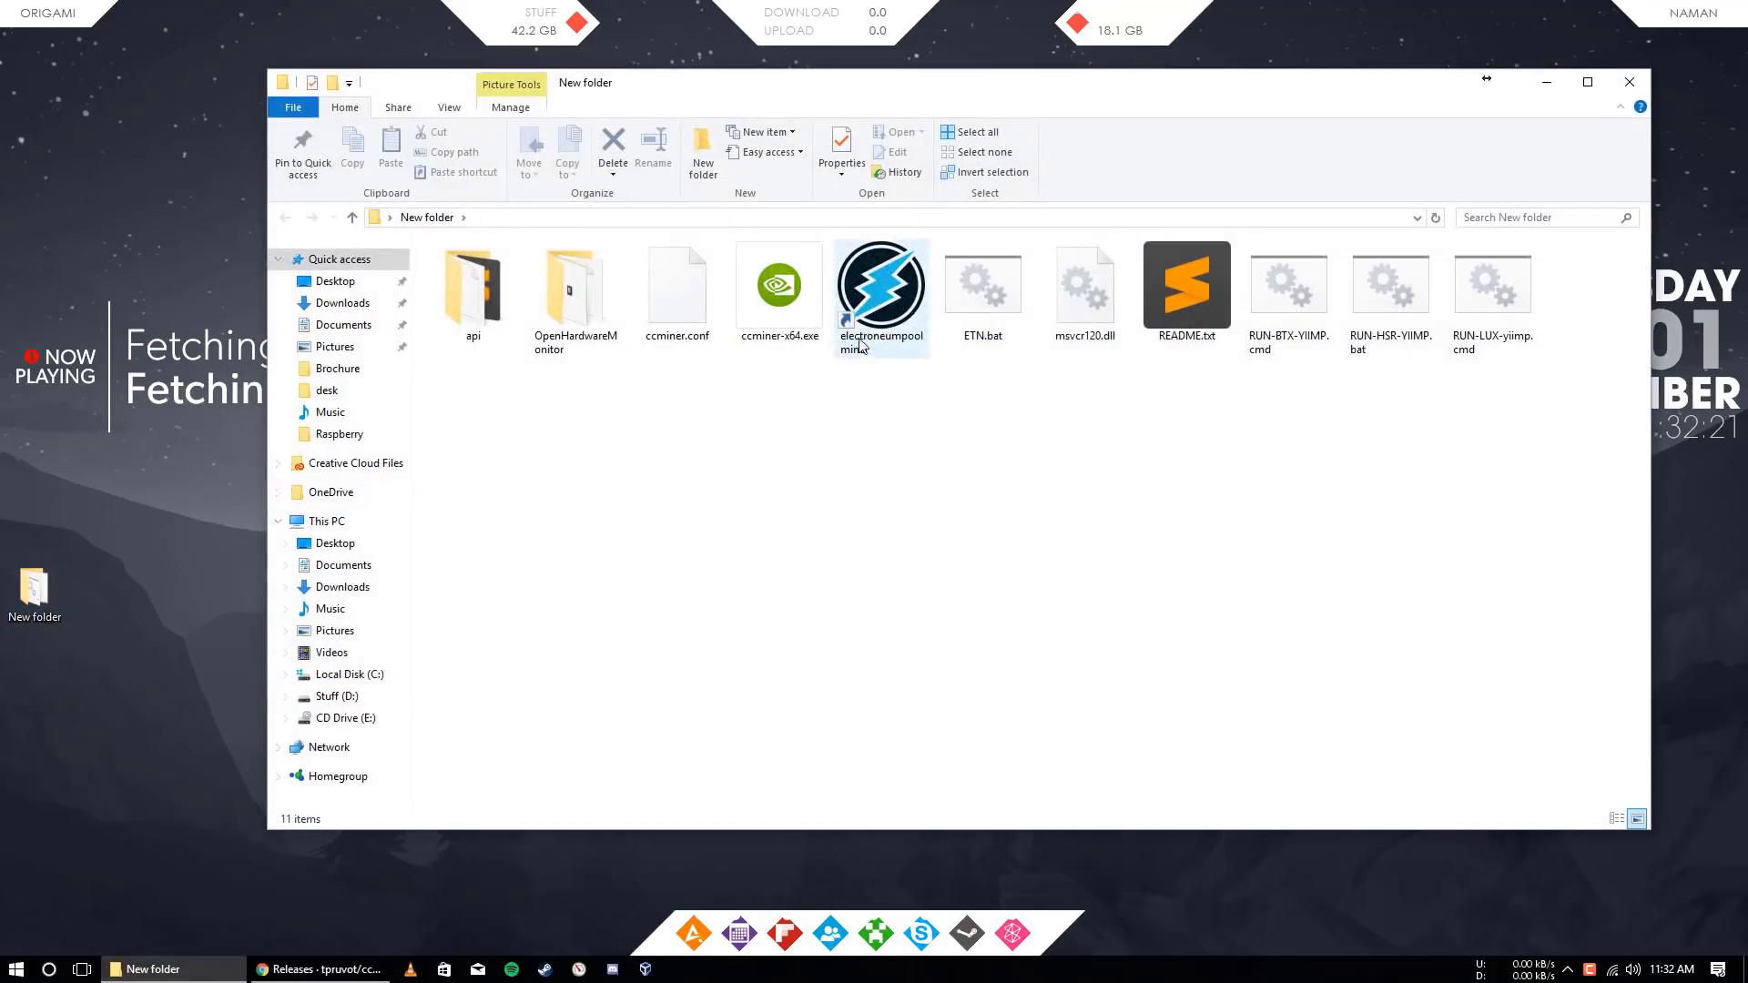
pyautogui.click(876, 325)
pyautogui.doubleClick(876, 324)
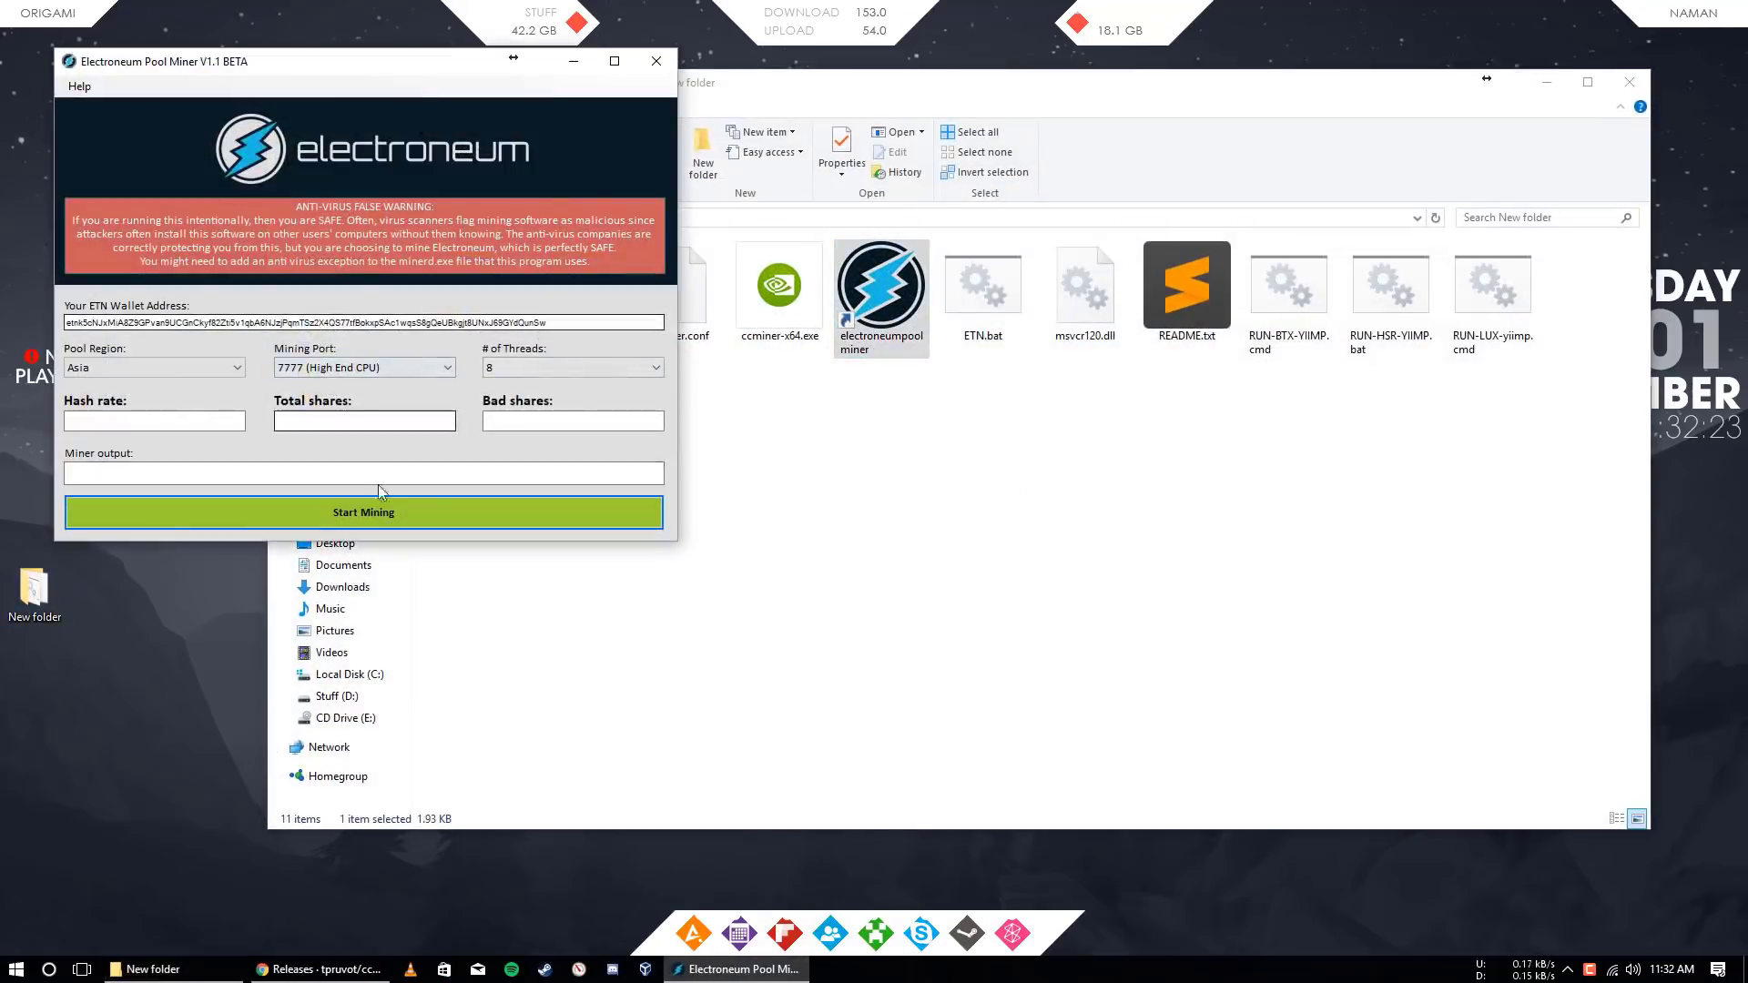
pyautogui.click(381, 512)
# Run ETN.bat for GPU mining, arrange both miner windows side by side, and open Task Manager
pyautogui.moveTo(420, 68); pyautogui.dragTo(1461, 306)
pyautogui.doubleClick(983, 289)
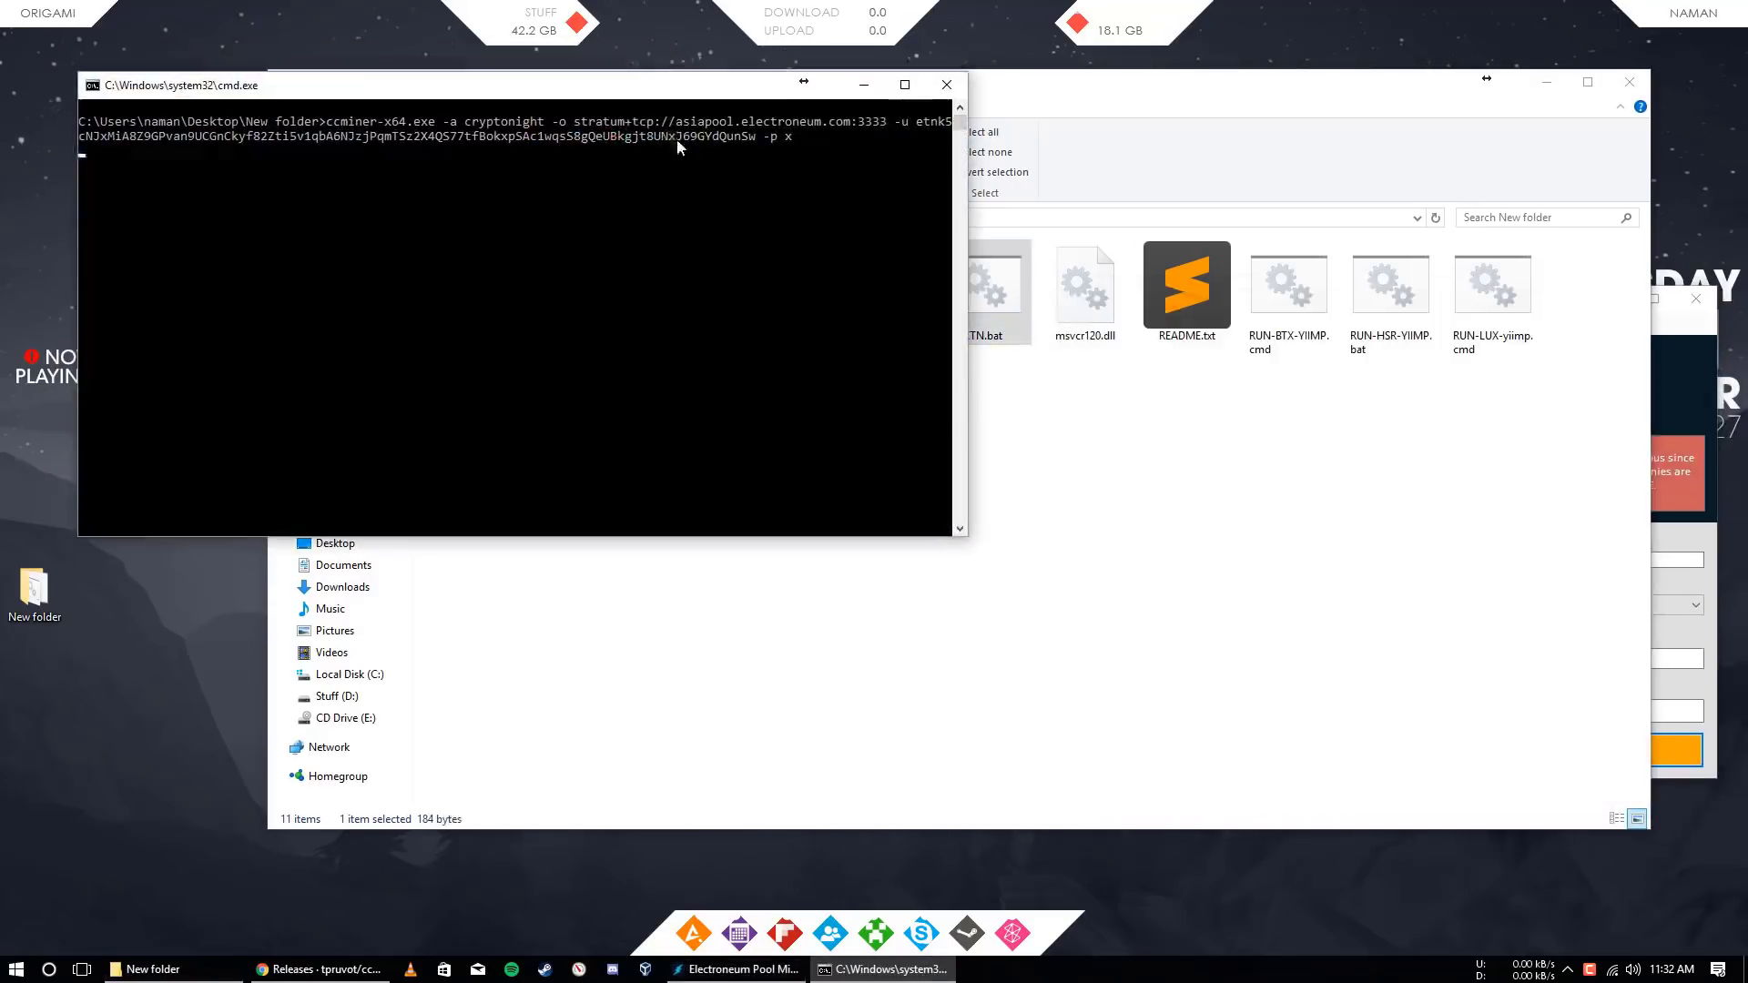
pyautogui.moveTo(615, 107); pyautogui.dragTo(607, 186)
pyautogui.click(1630, 81)
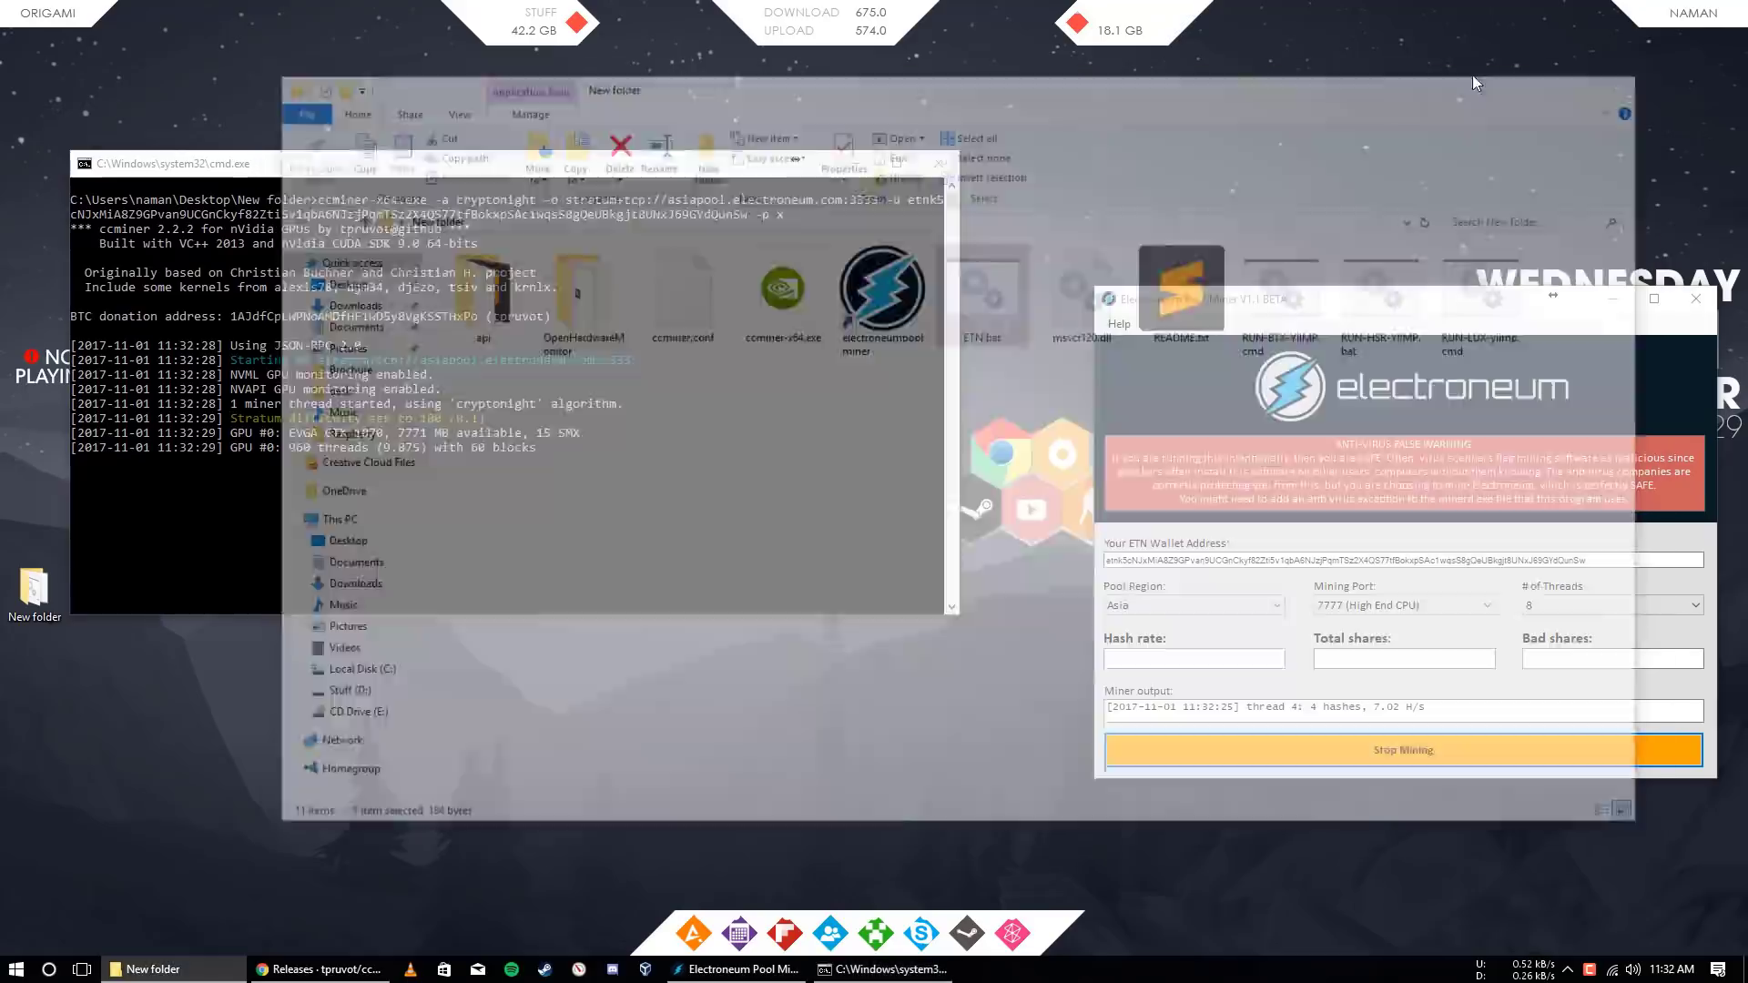
pyautogui.moveTo(455, 164); pyautogui.dragTo(450, 208)
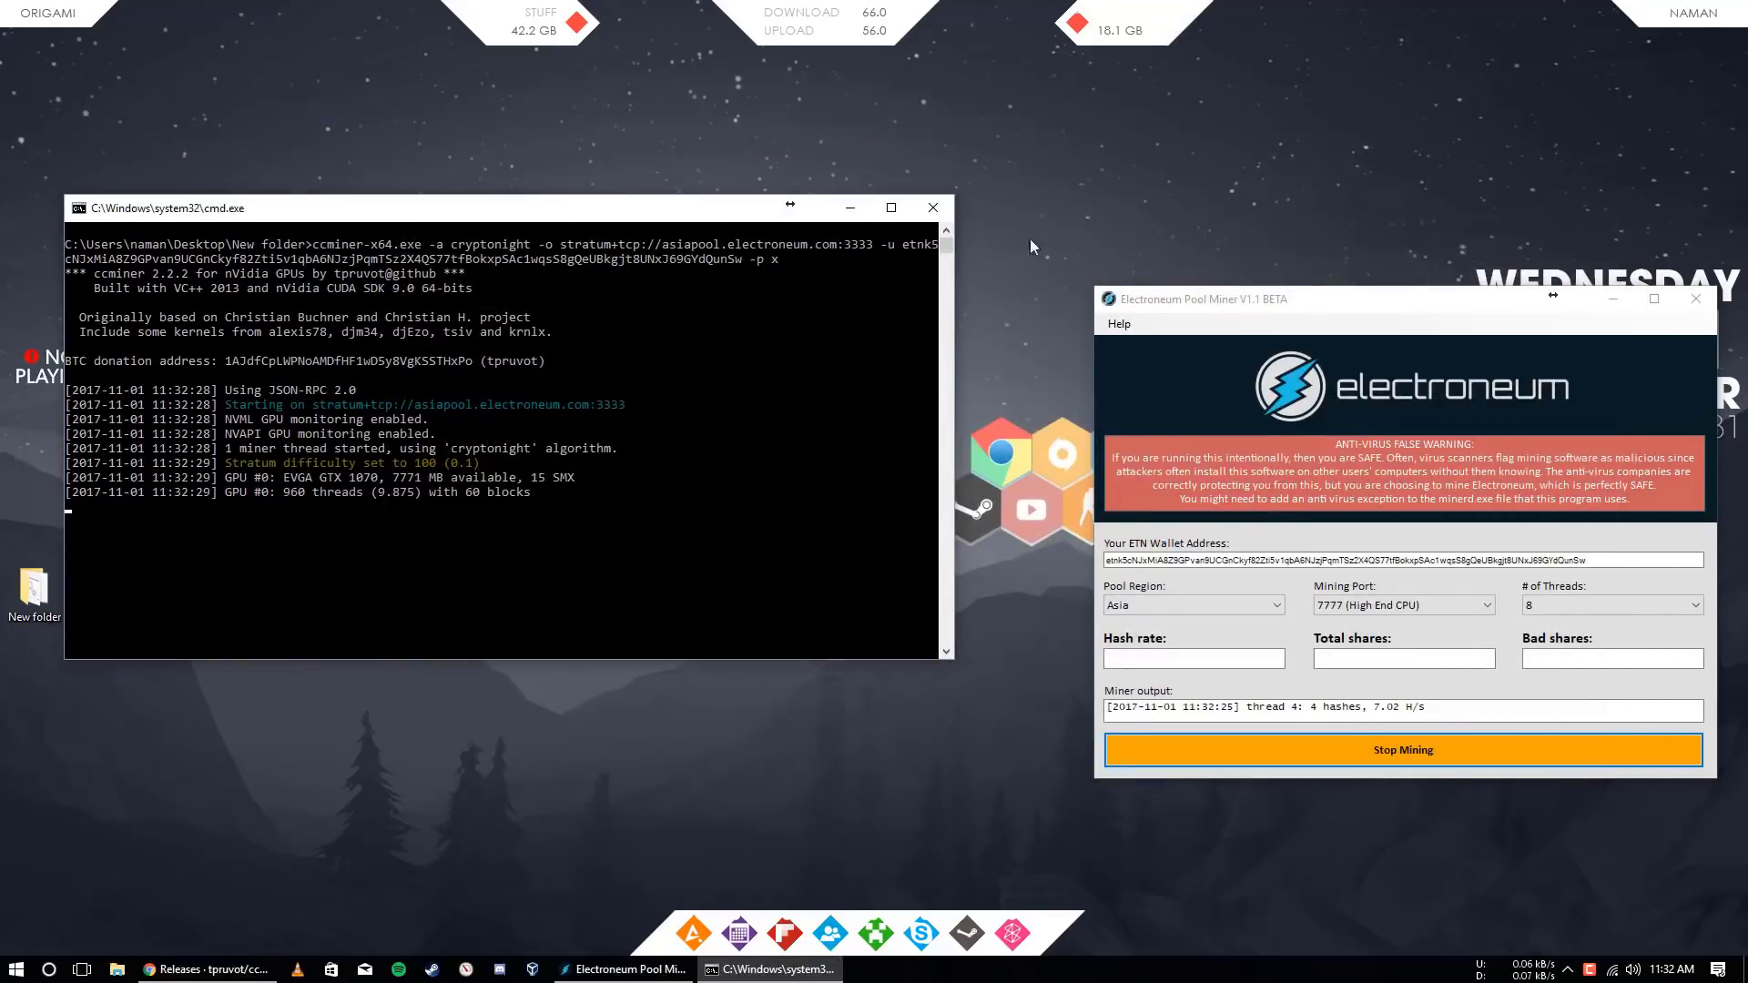
pyautogui.moveTo(1280, 319); pyautogui.dragTo(1165, 215)
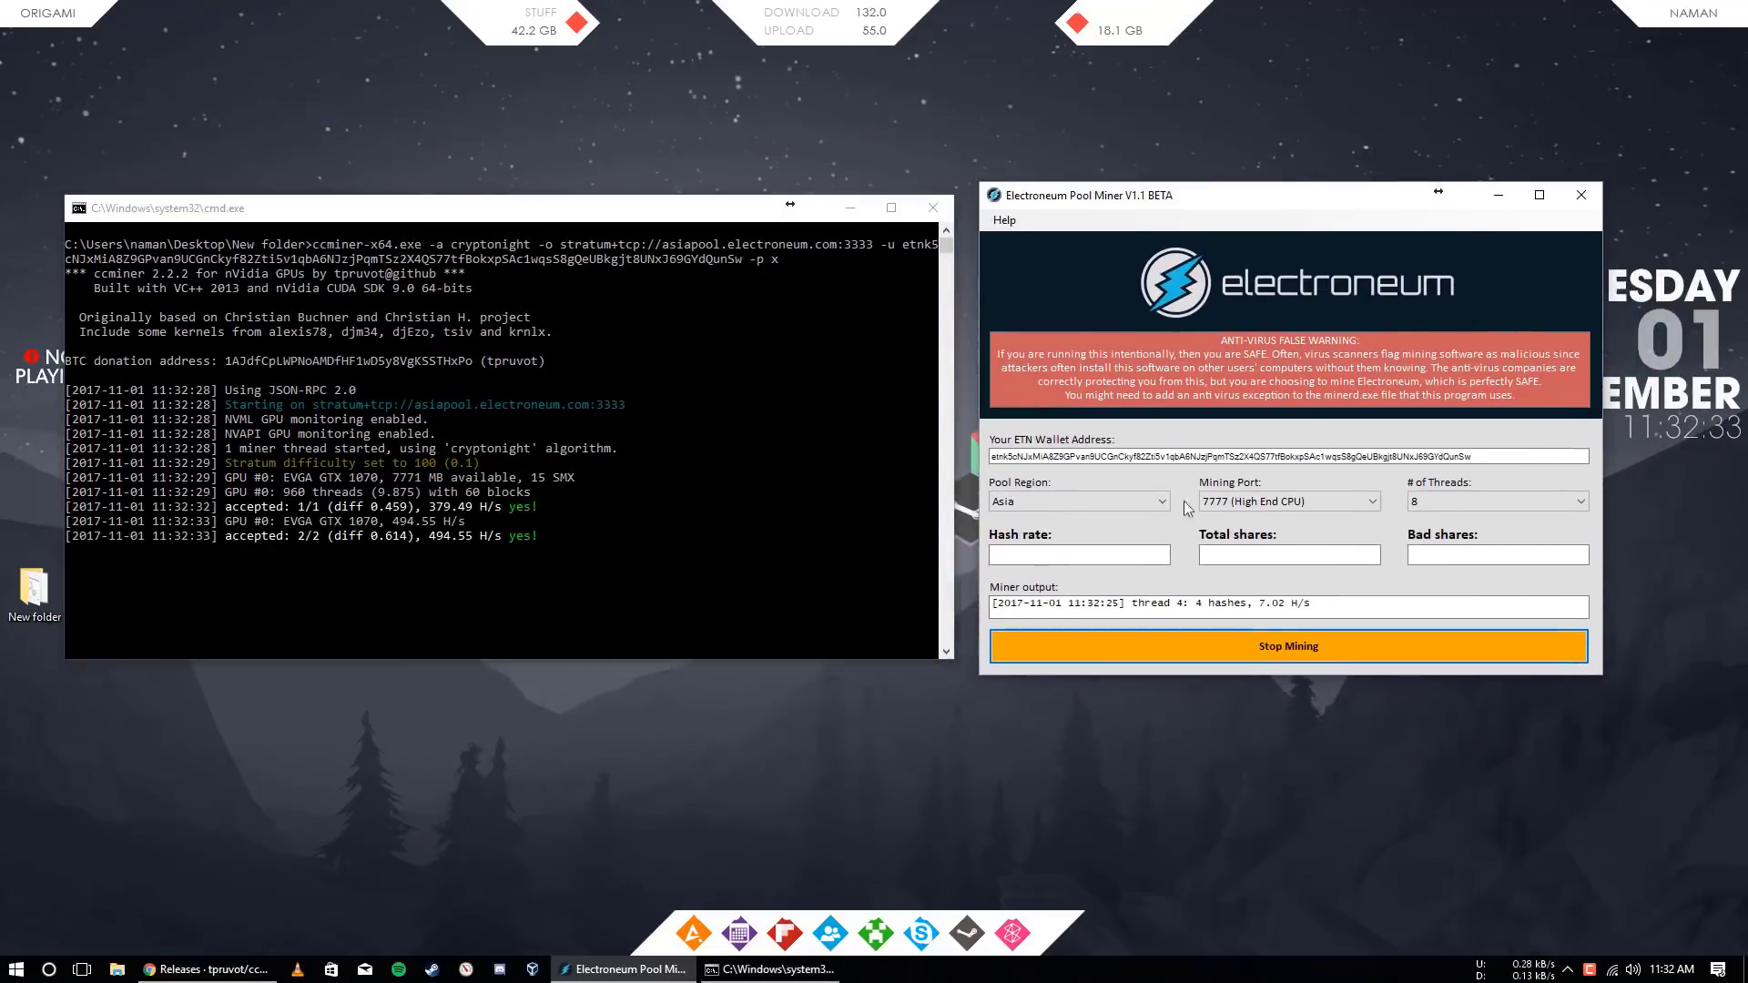
pyautogui.rightClick(1375, 969)
pyautogui.click(1421, 895)
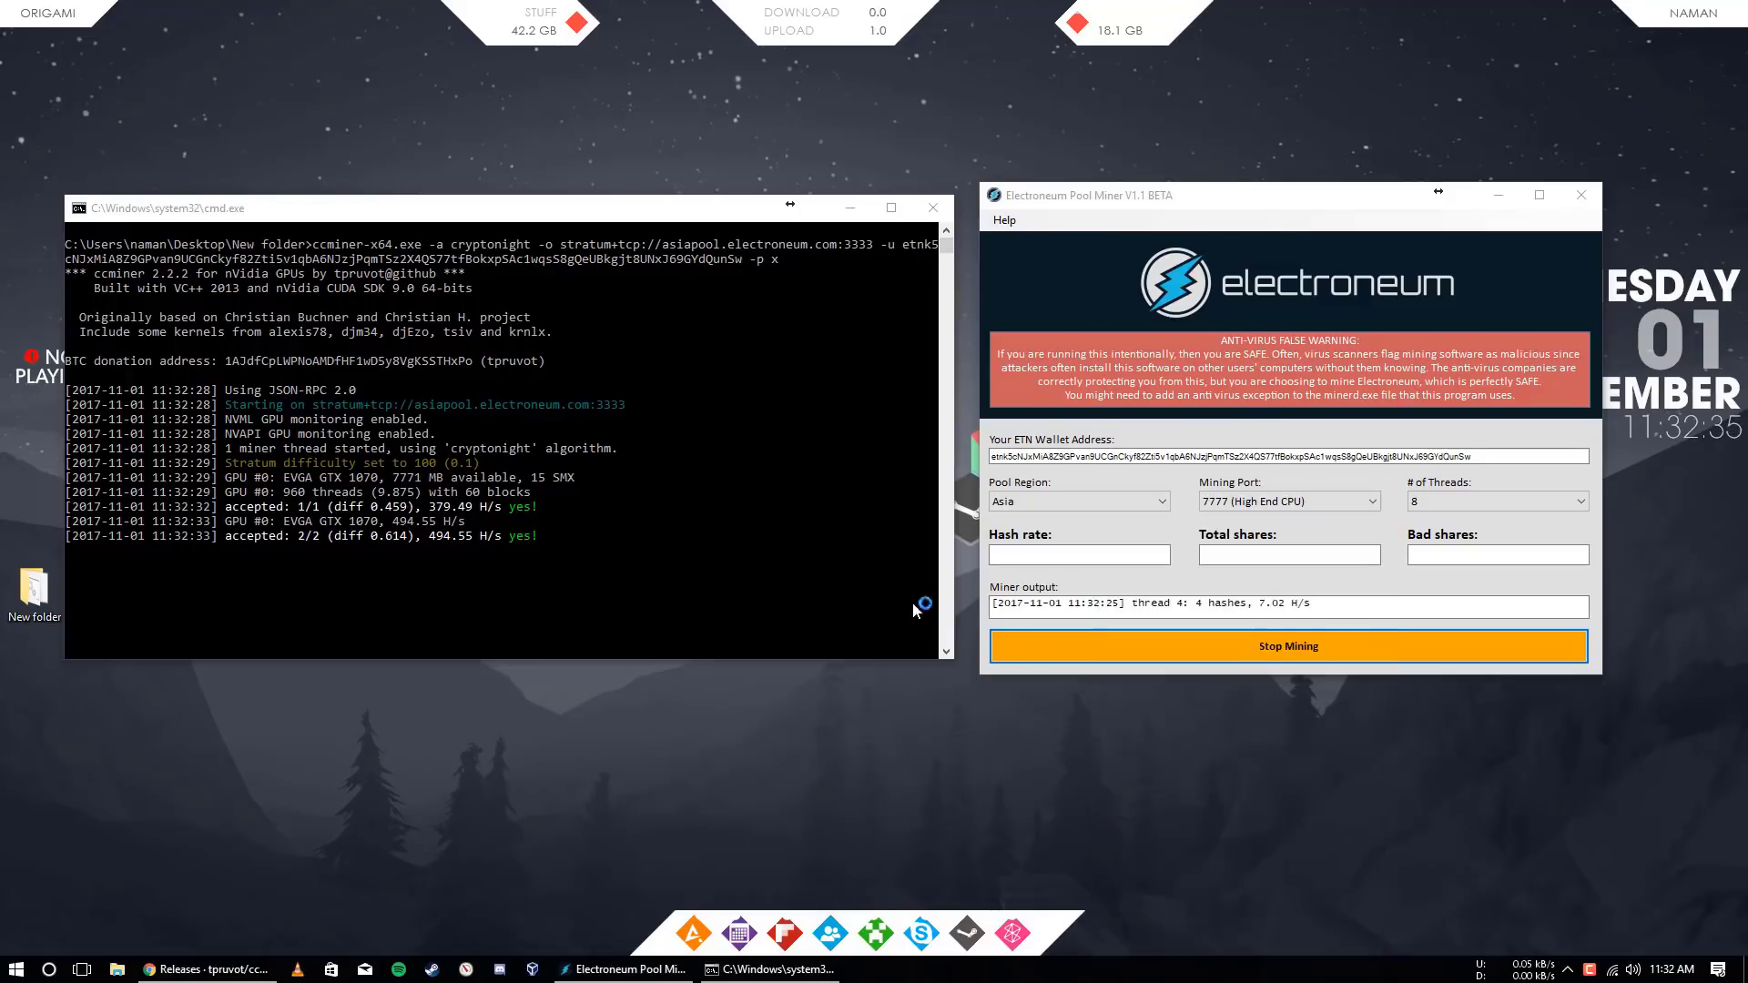
# Check the Performance tab shows CPU at 100%, then close Task Manager
pyautogui.click(743, 179)
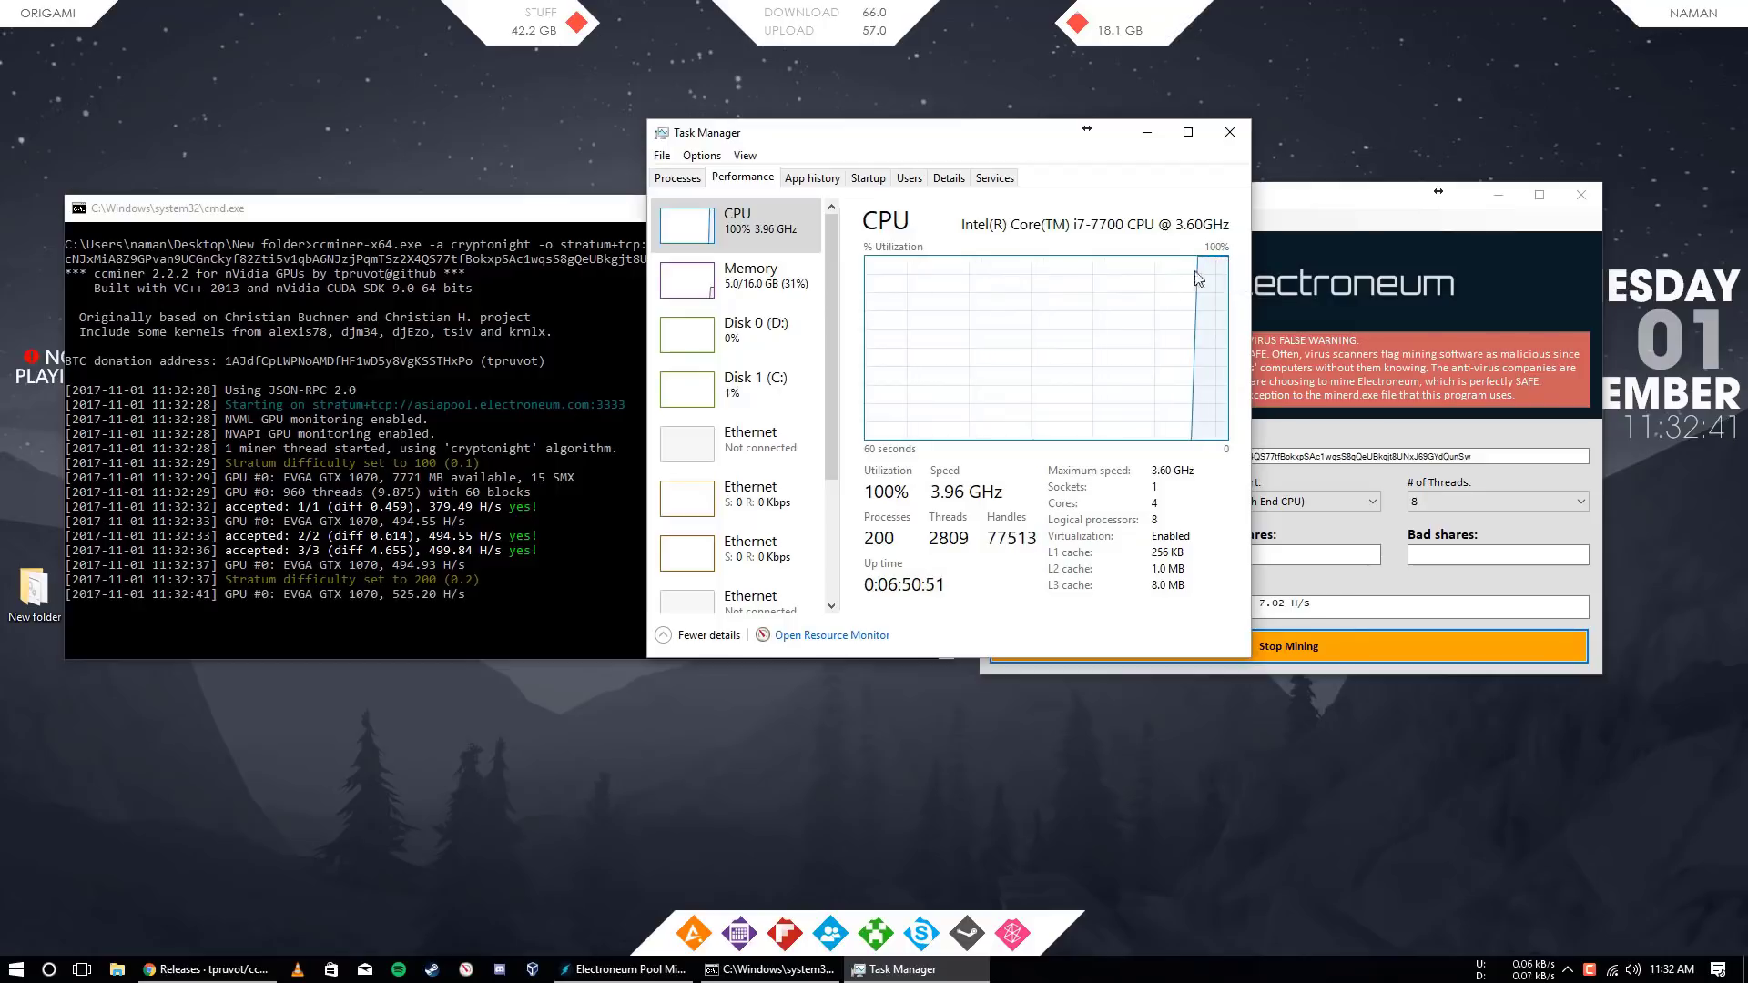
pyautogui.scroll(-2, 827, 445)
pyautogui.scroll(1, 827, 446)
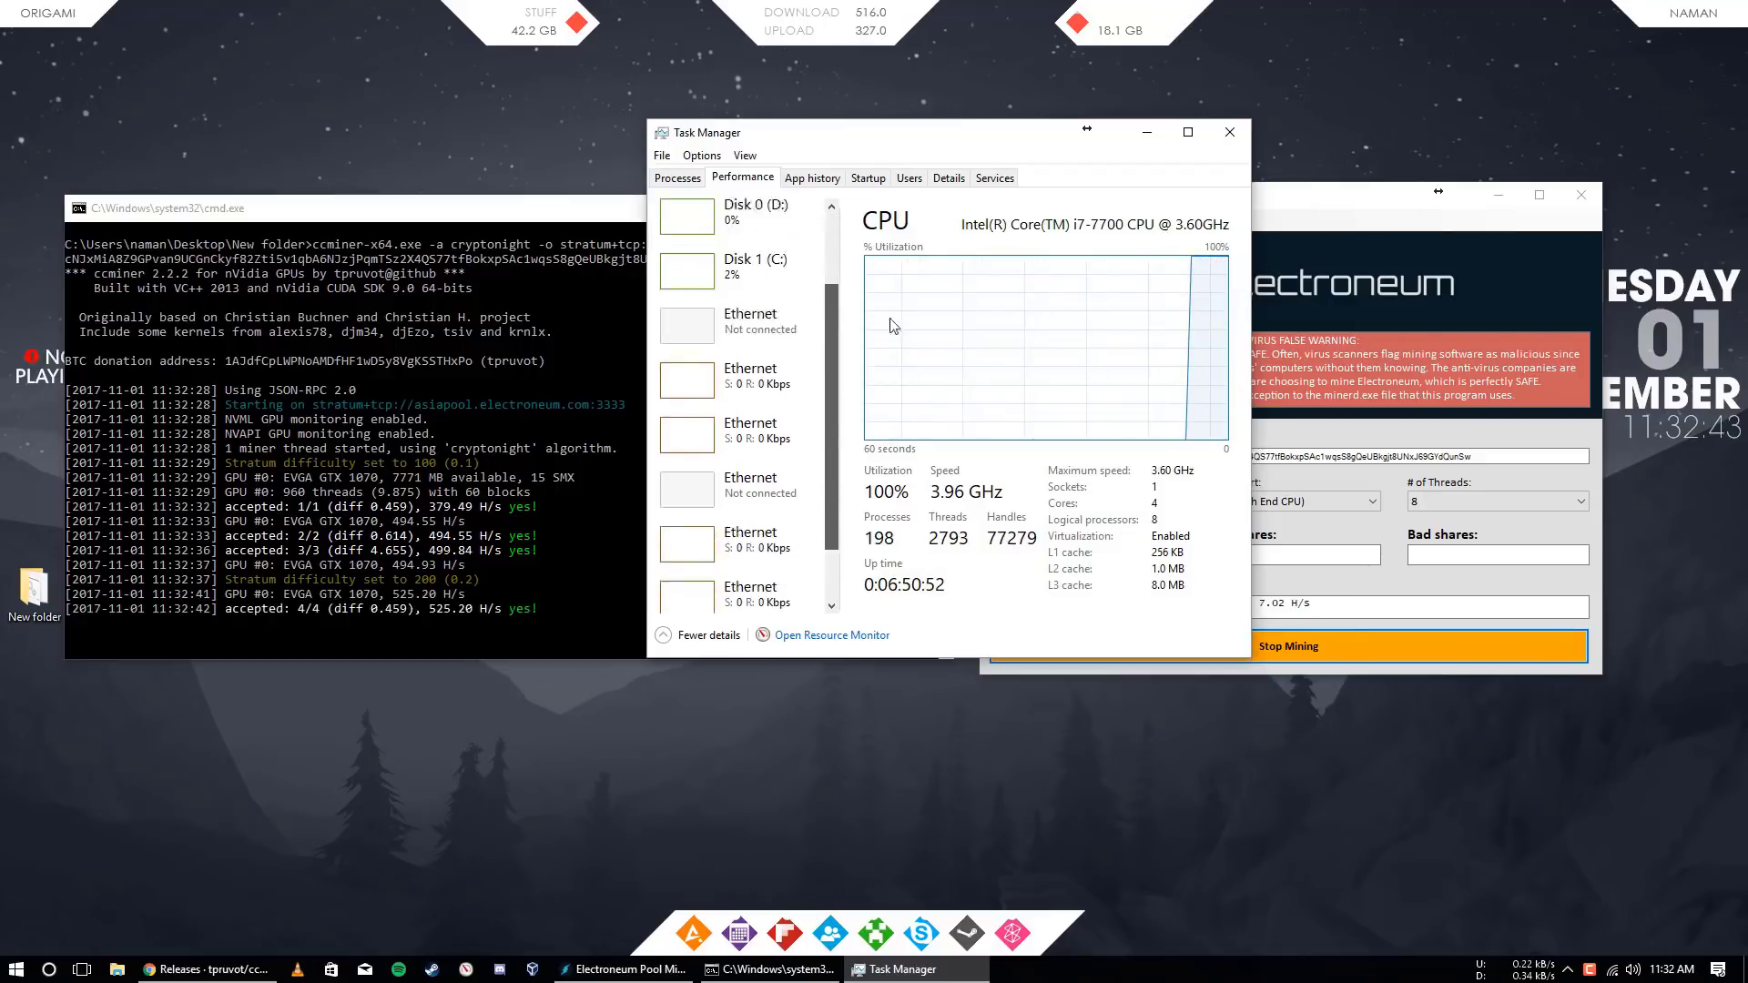
pyautogui.click(1229, 132)
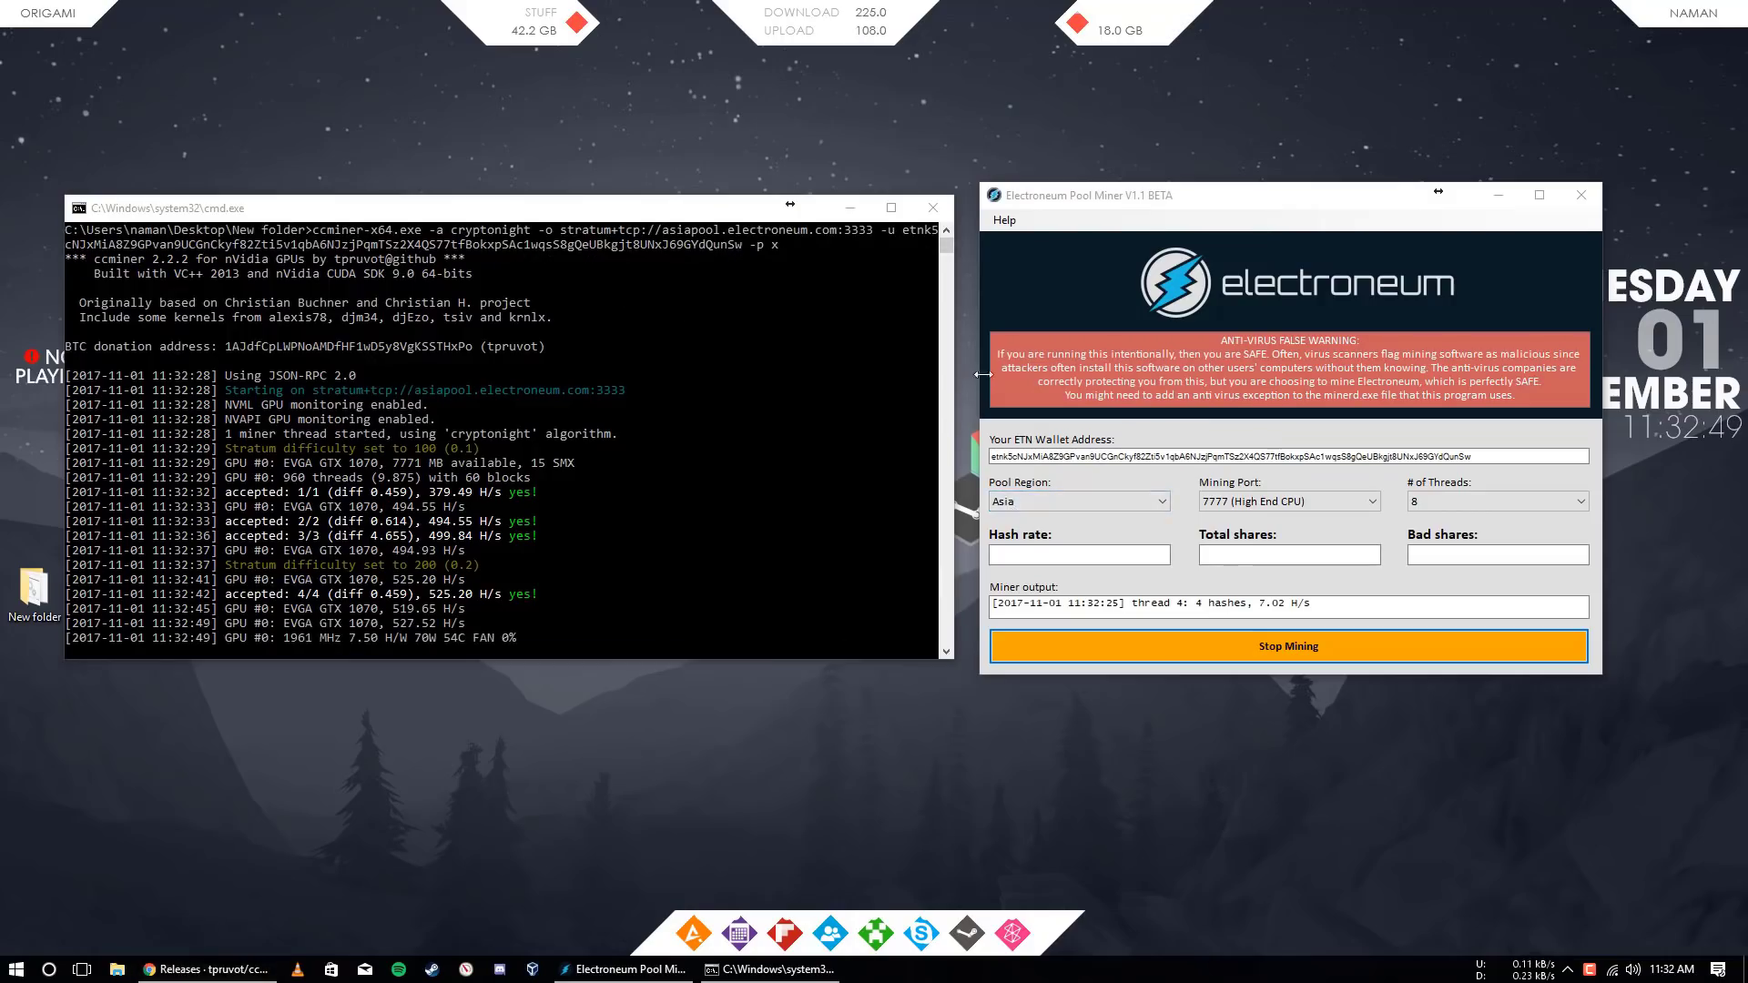
# Load asiapool.electroneum.com and enter the miner's copied wallet address into the Your Stats lookup
pyautogui.click(947, 250)
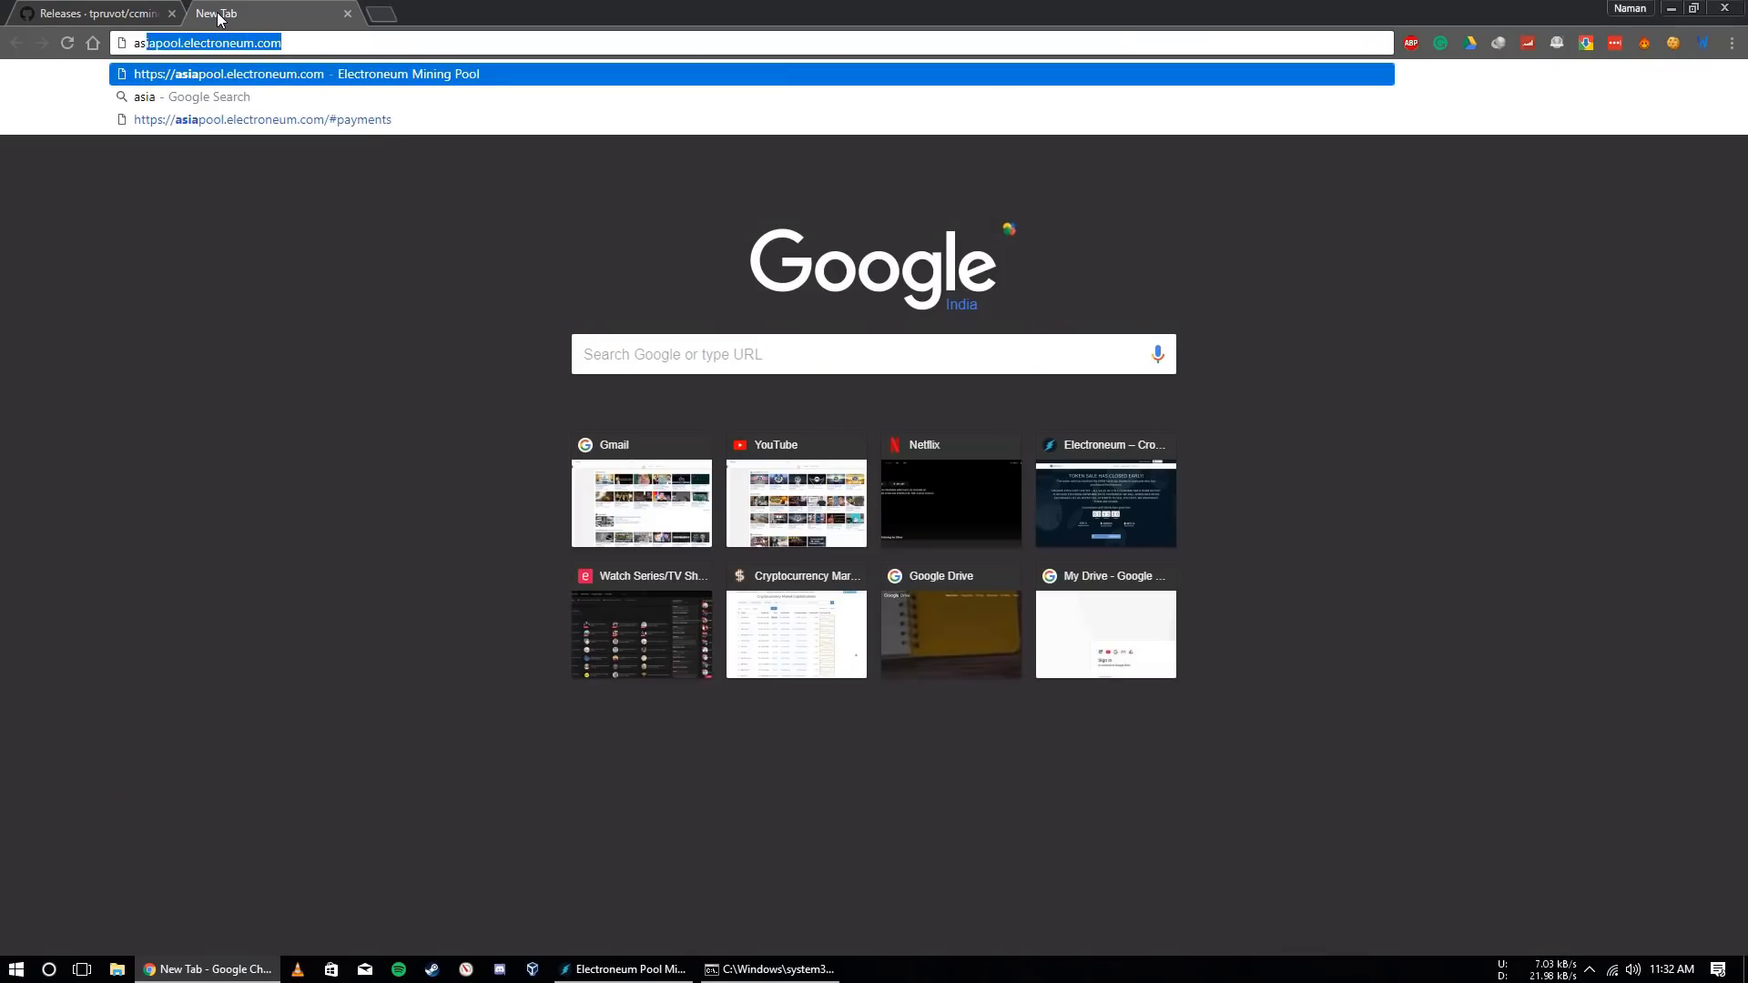
pyautogui.press('Return')
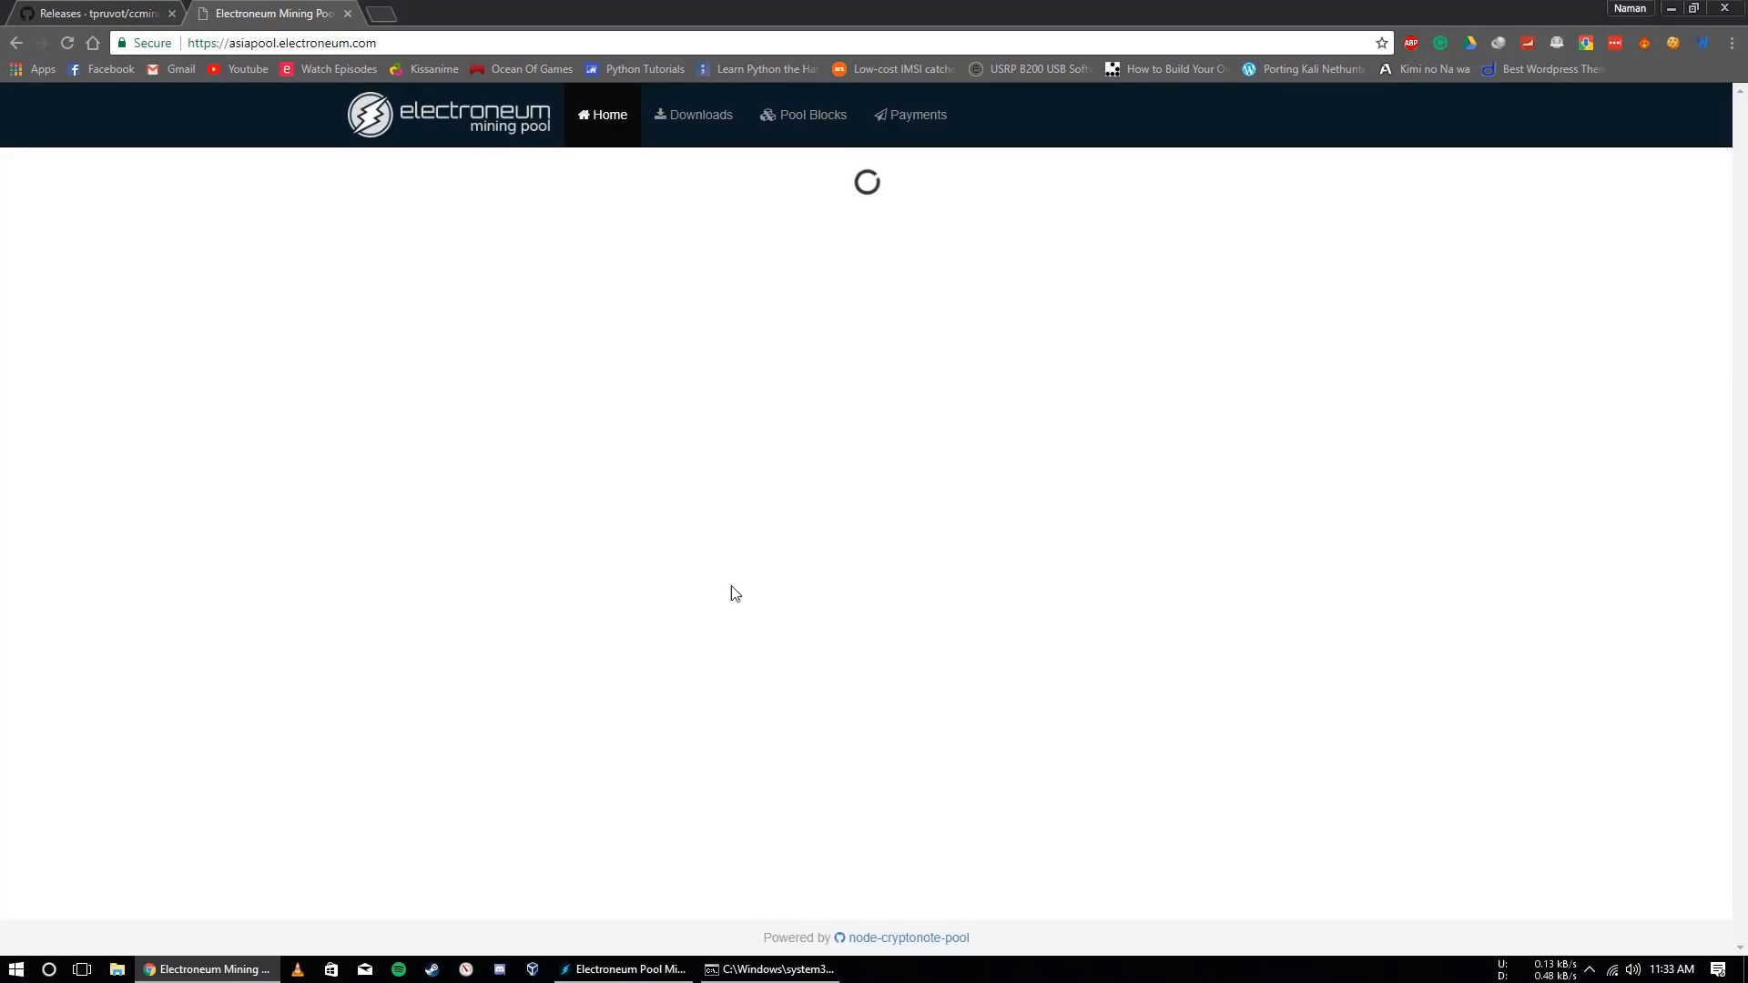
pyautogui.click(624, 969)
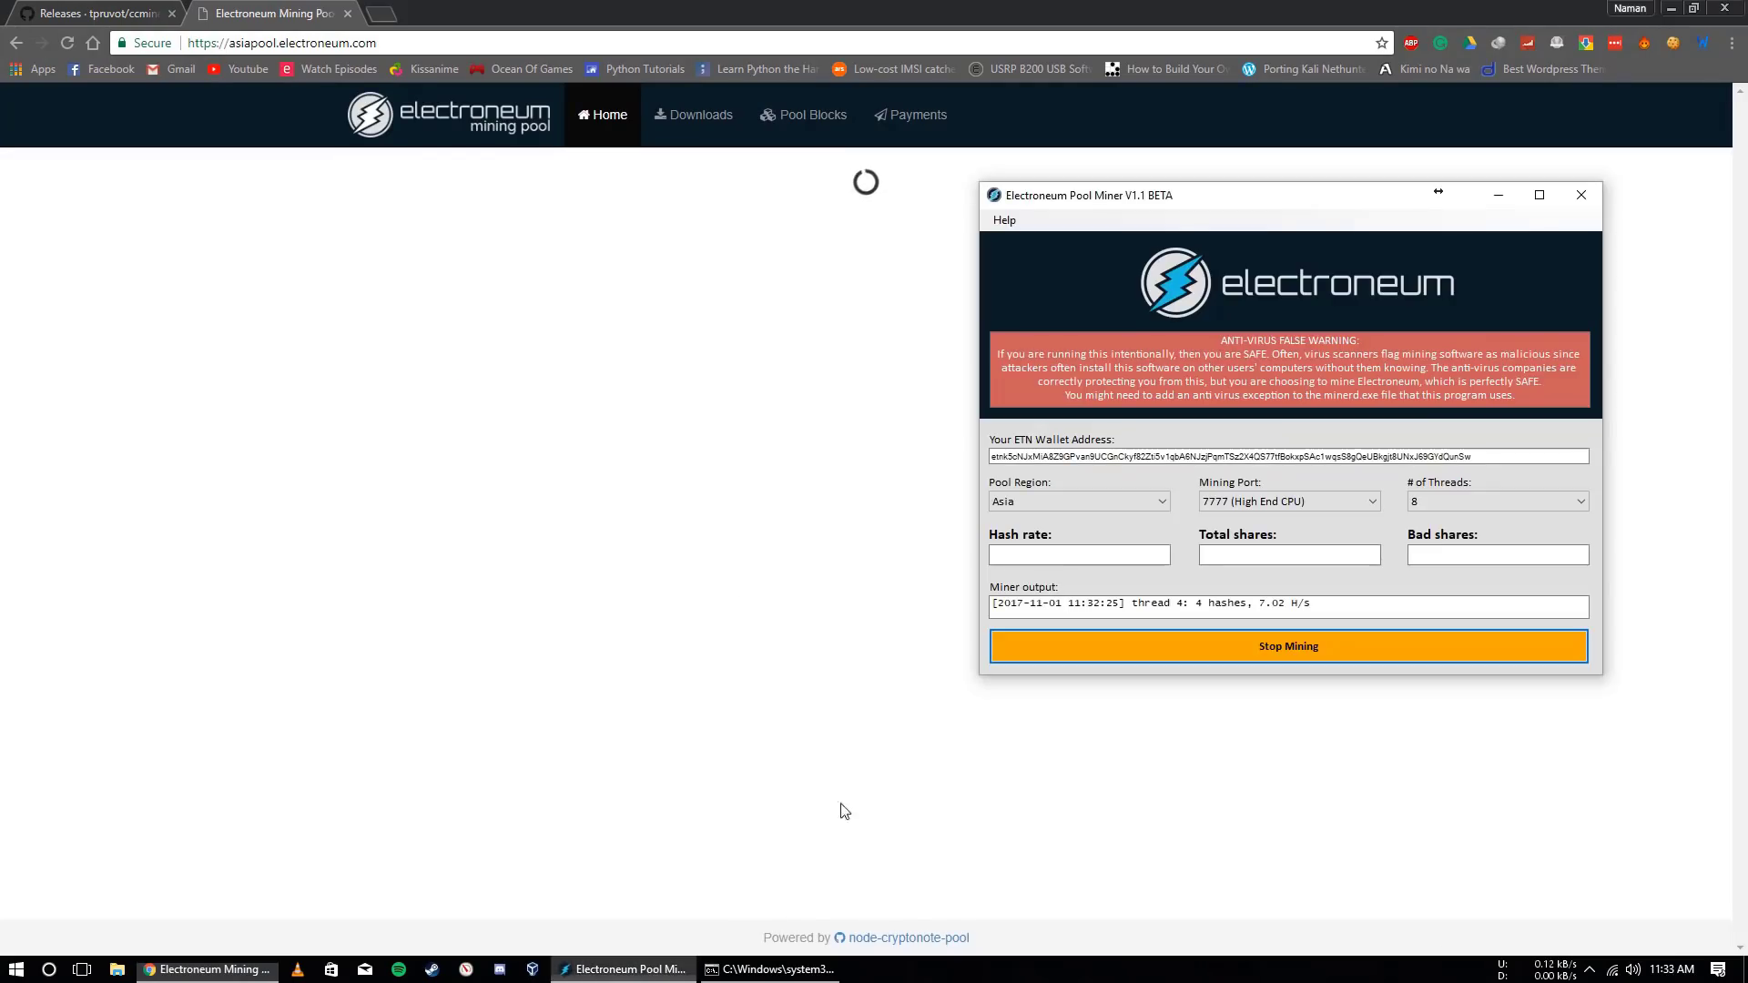
pyautogui.doubleClick(1107, 455)
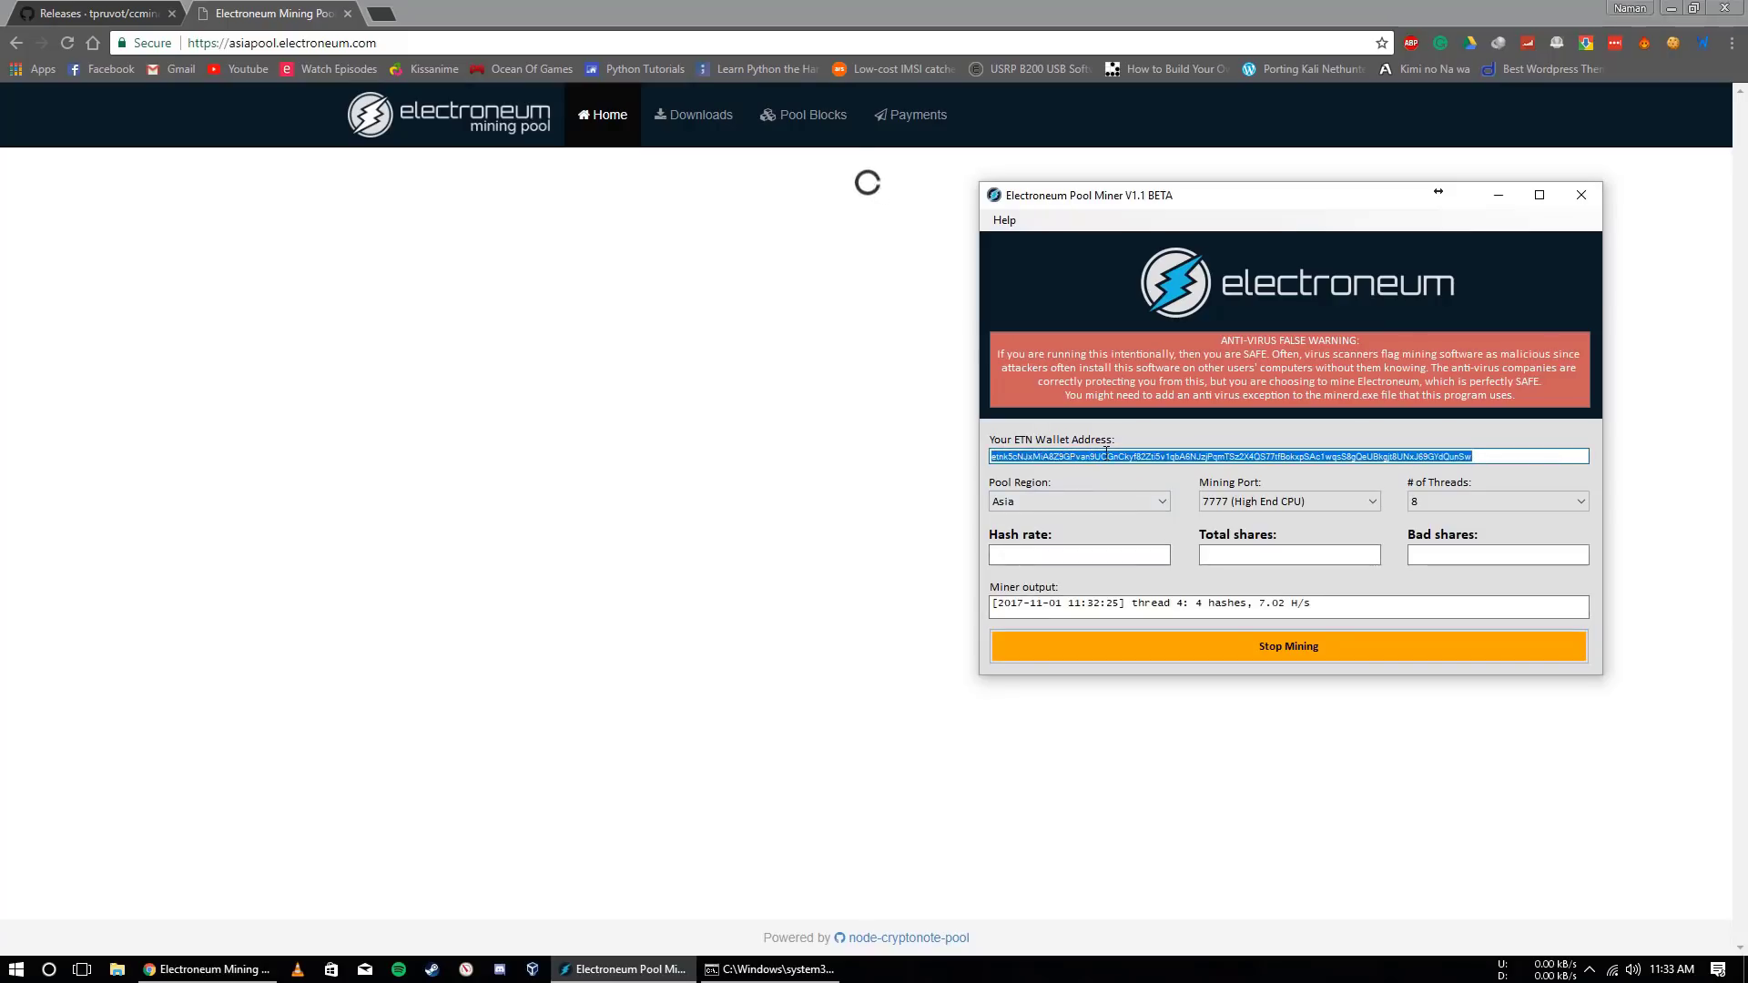
pyautogui.click(741, 444)
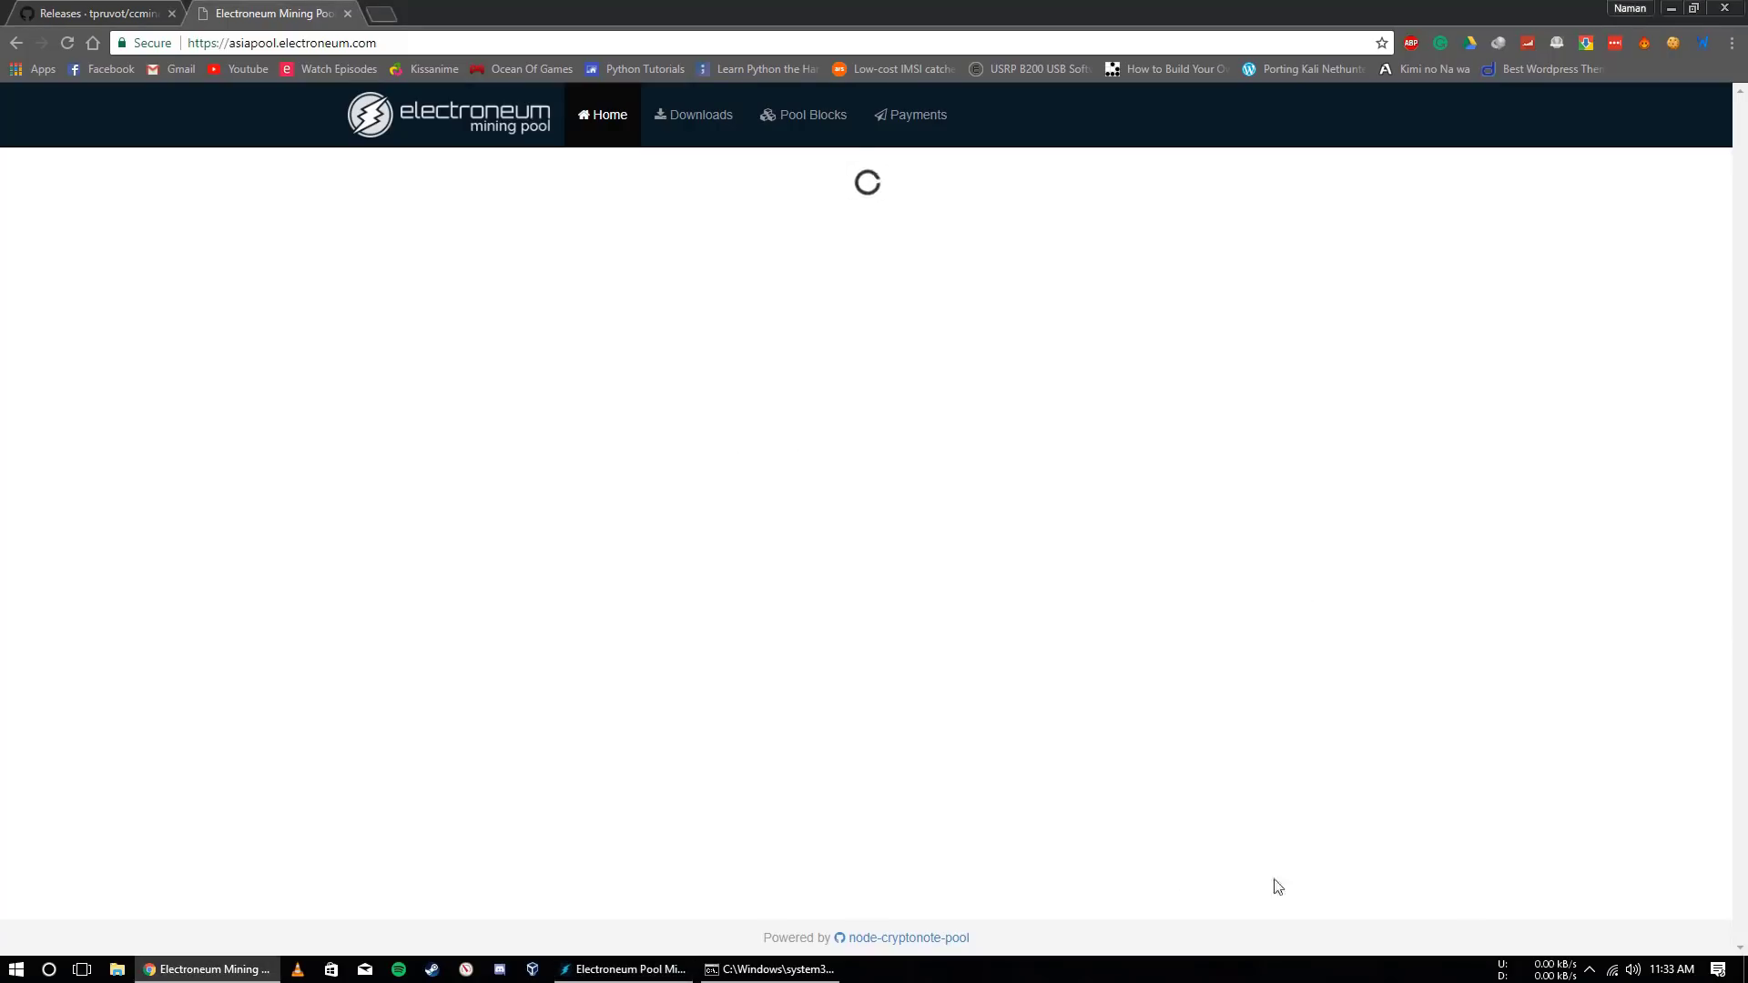
pyautogui.click(1590, 969)
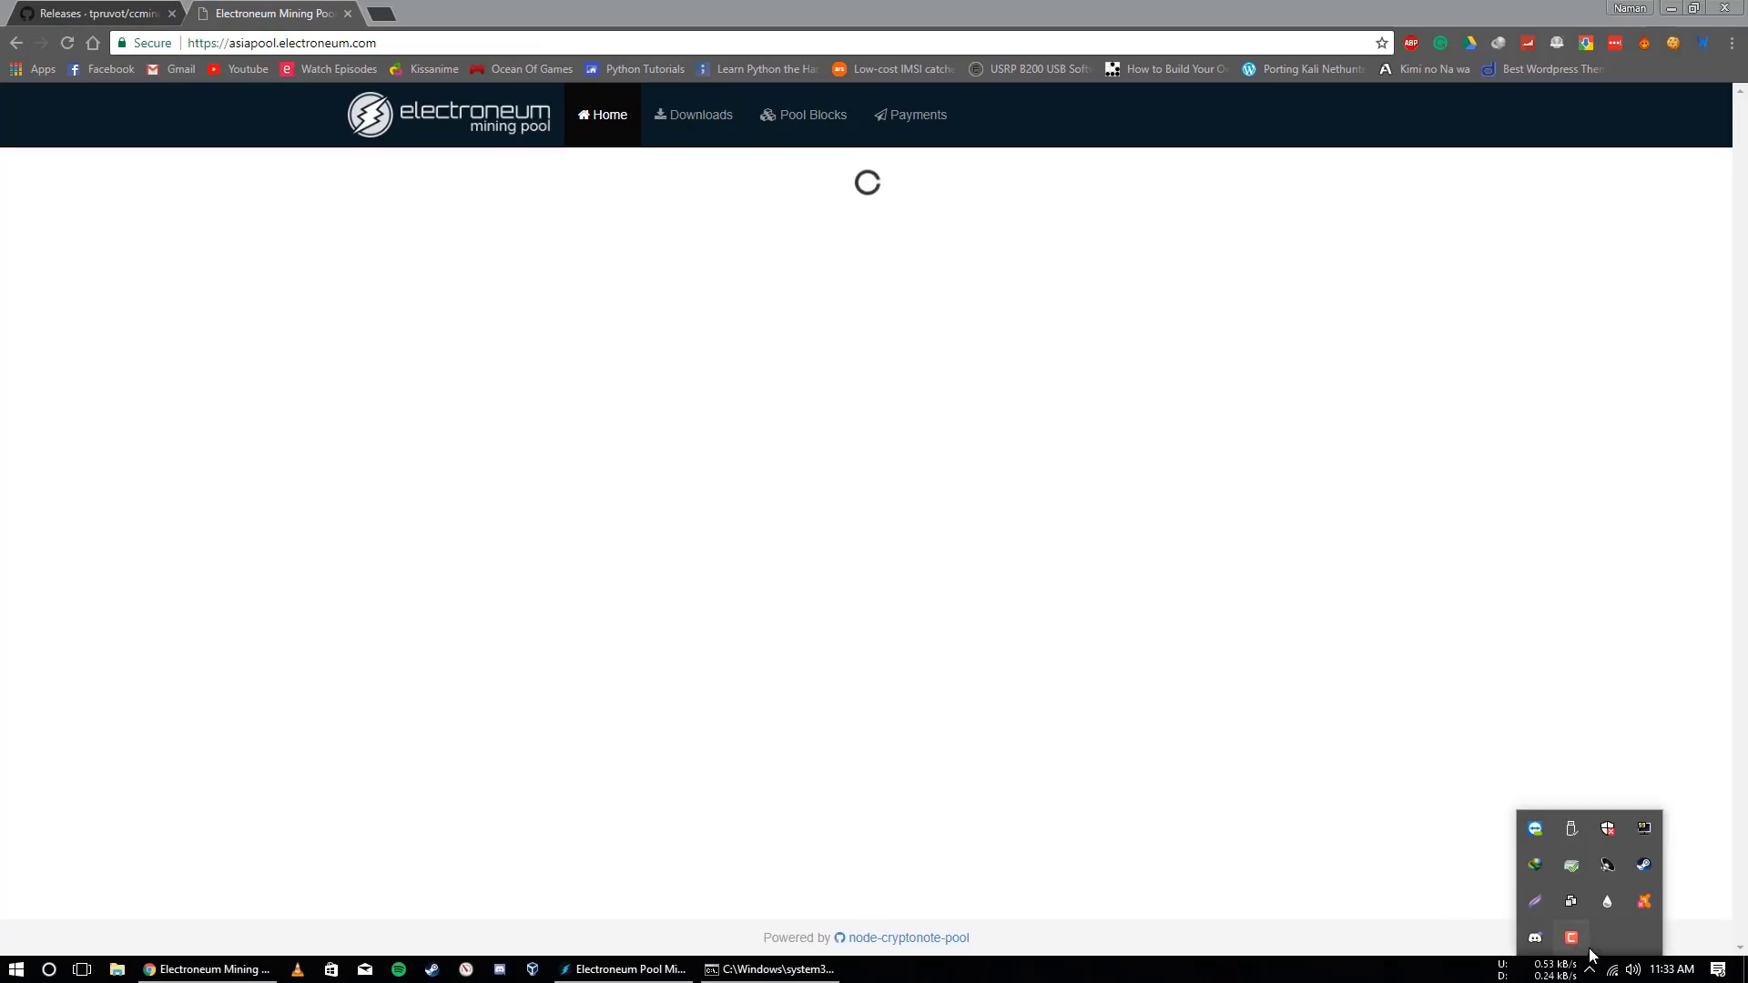
pyautogui.click(1572, 938)
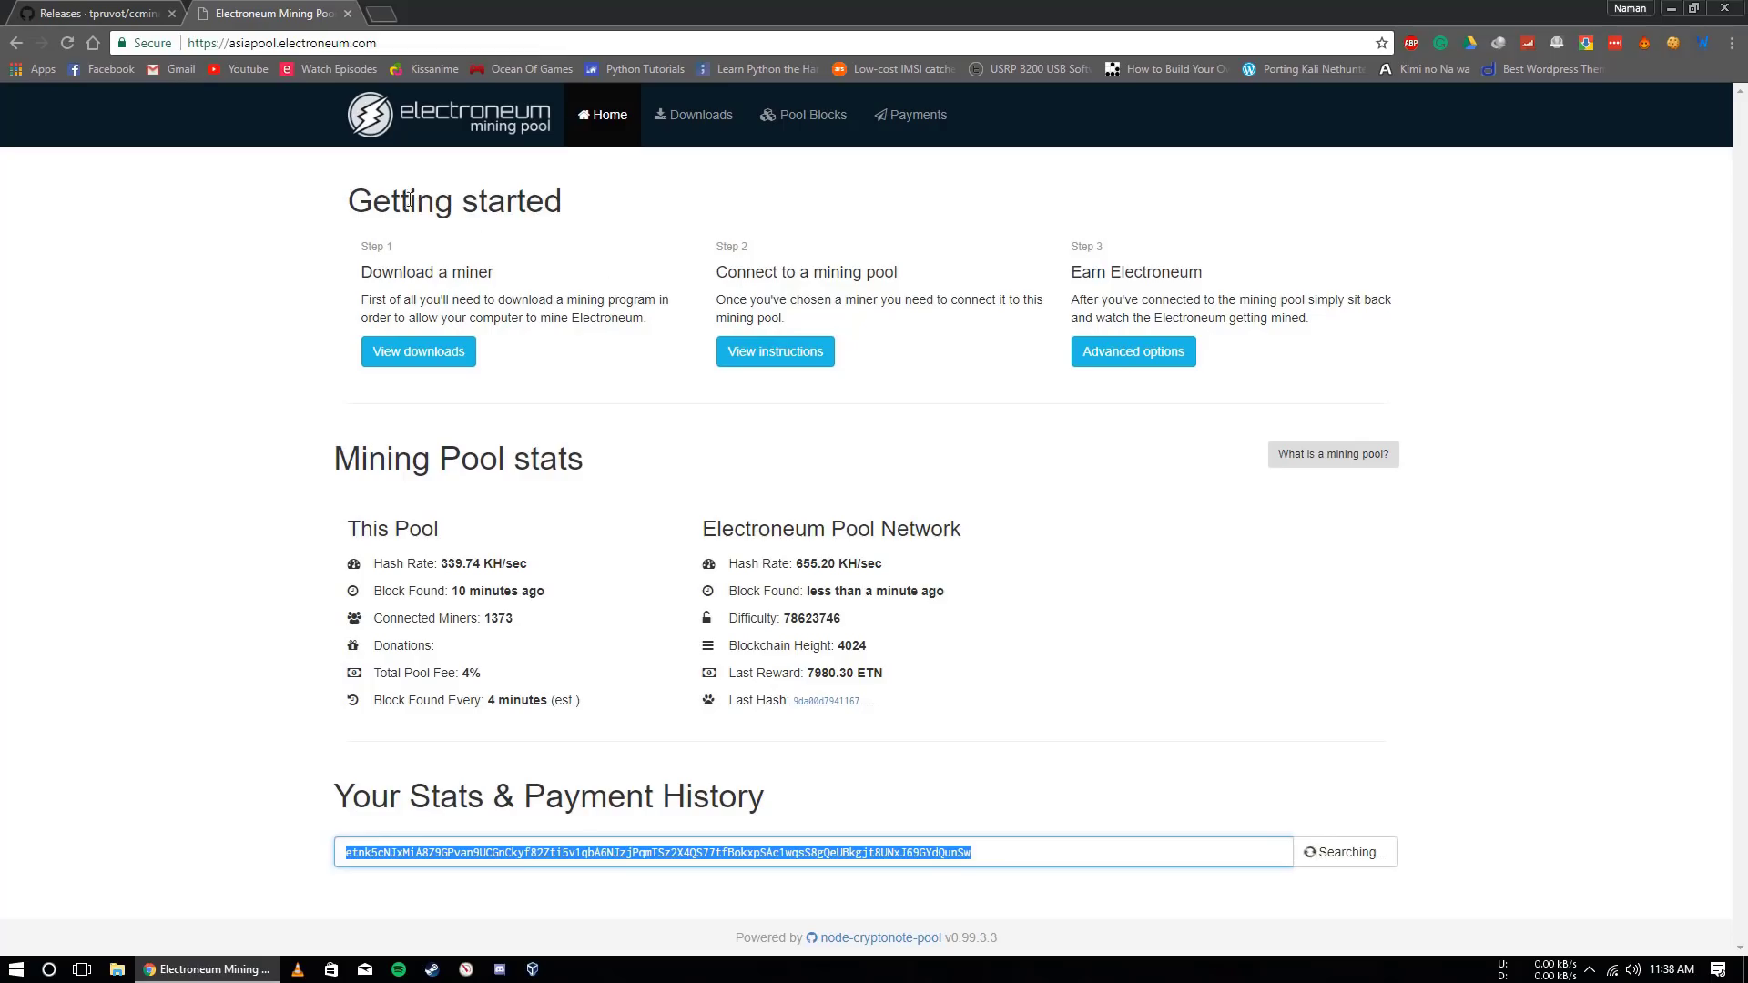
pyautogui.click(718, 856)
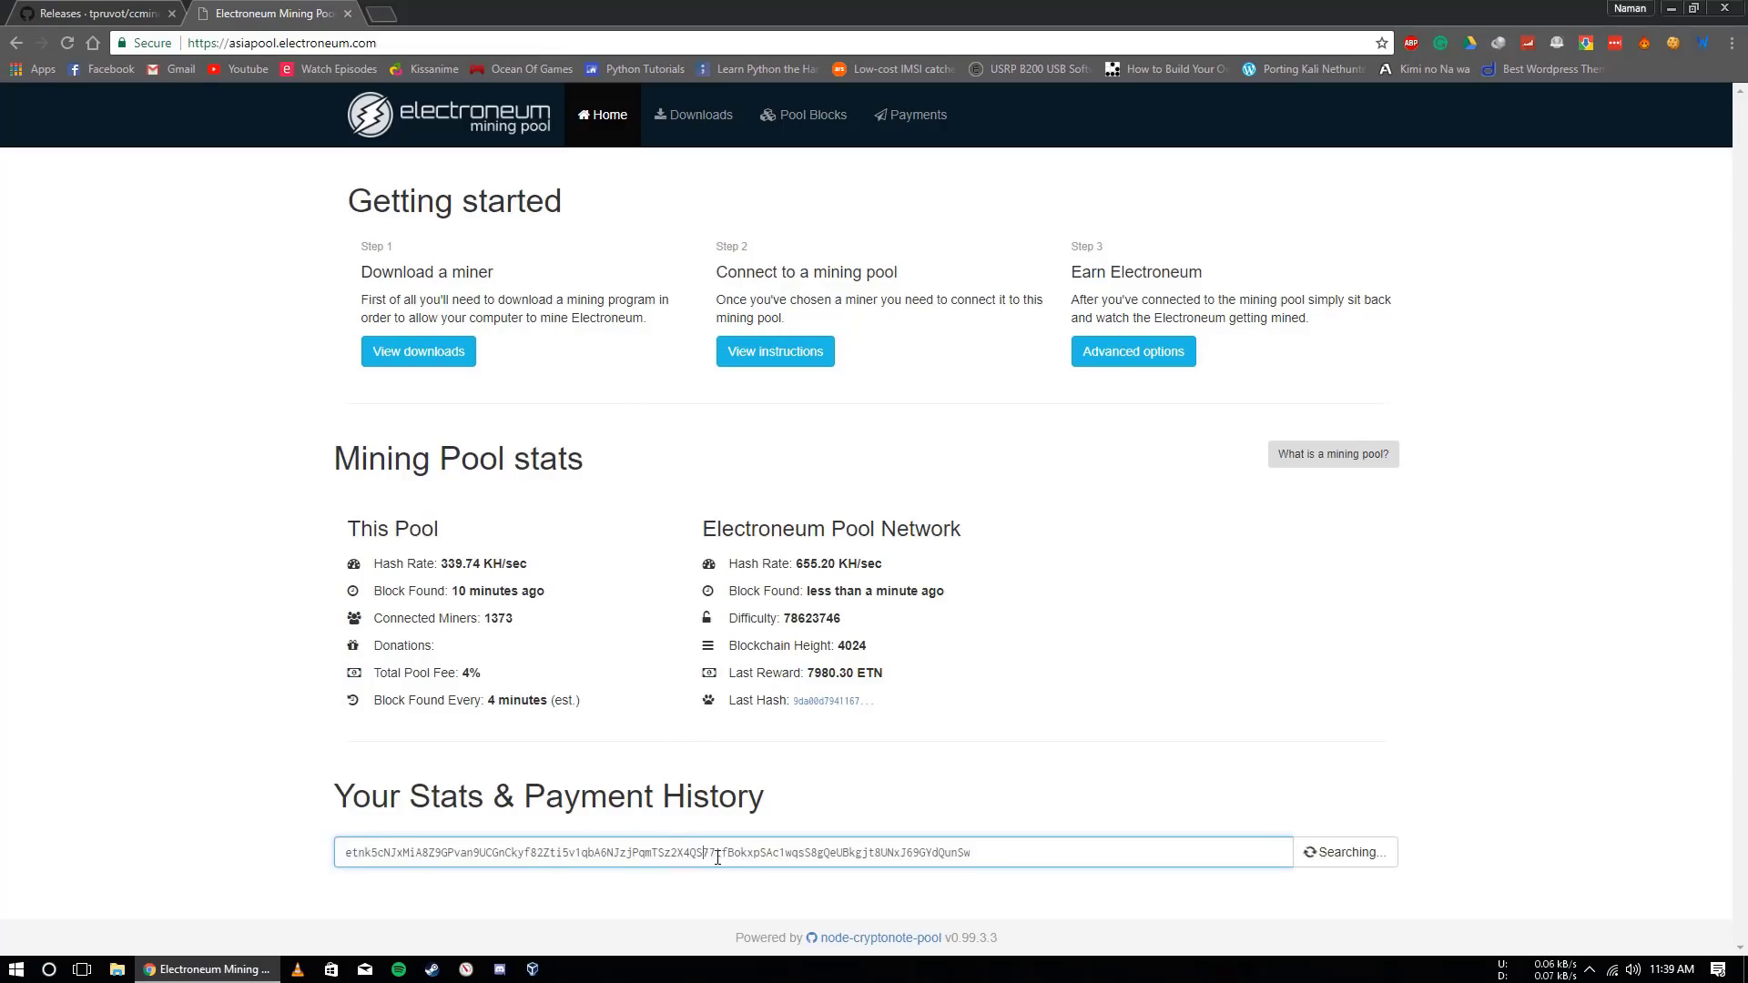
pyautogui.doubleClick(528, 854)
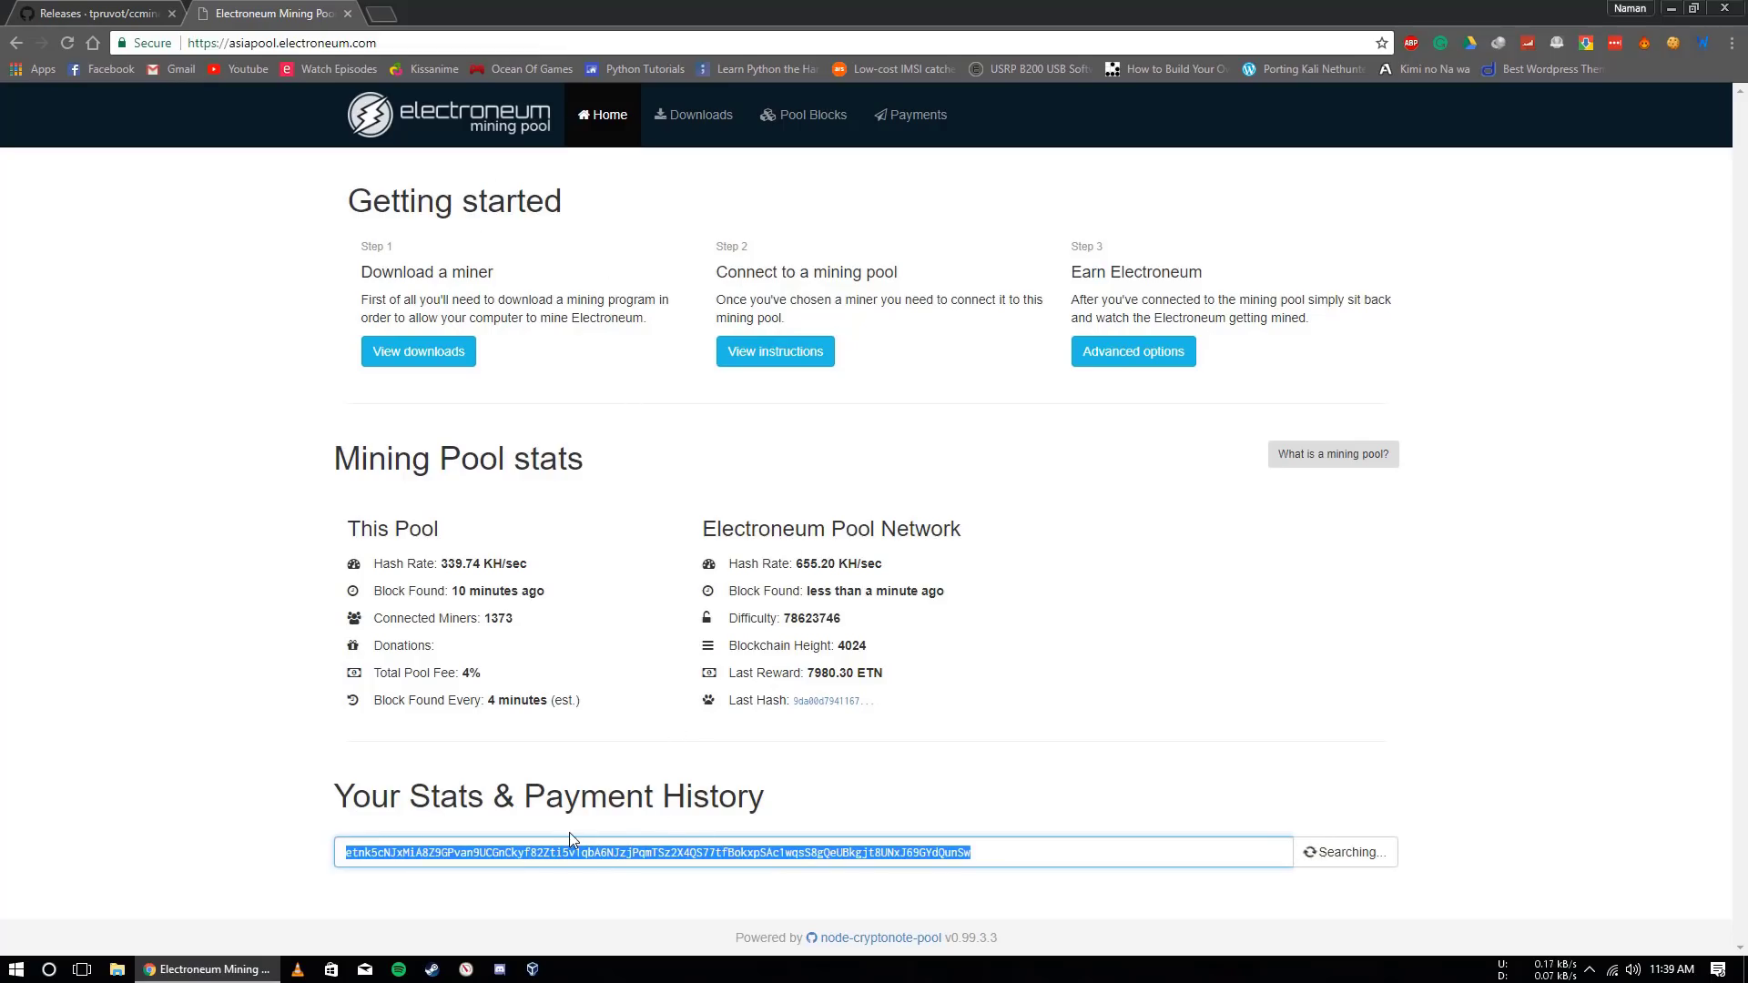
pyautogui.click(1022, 853)
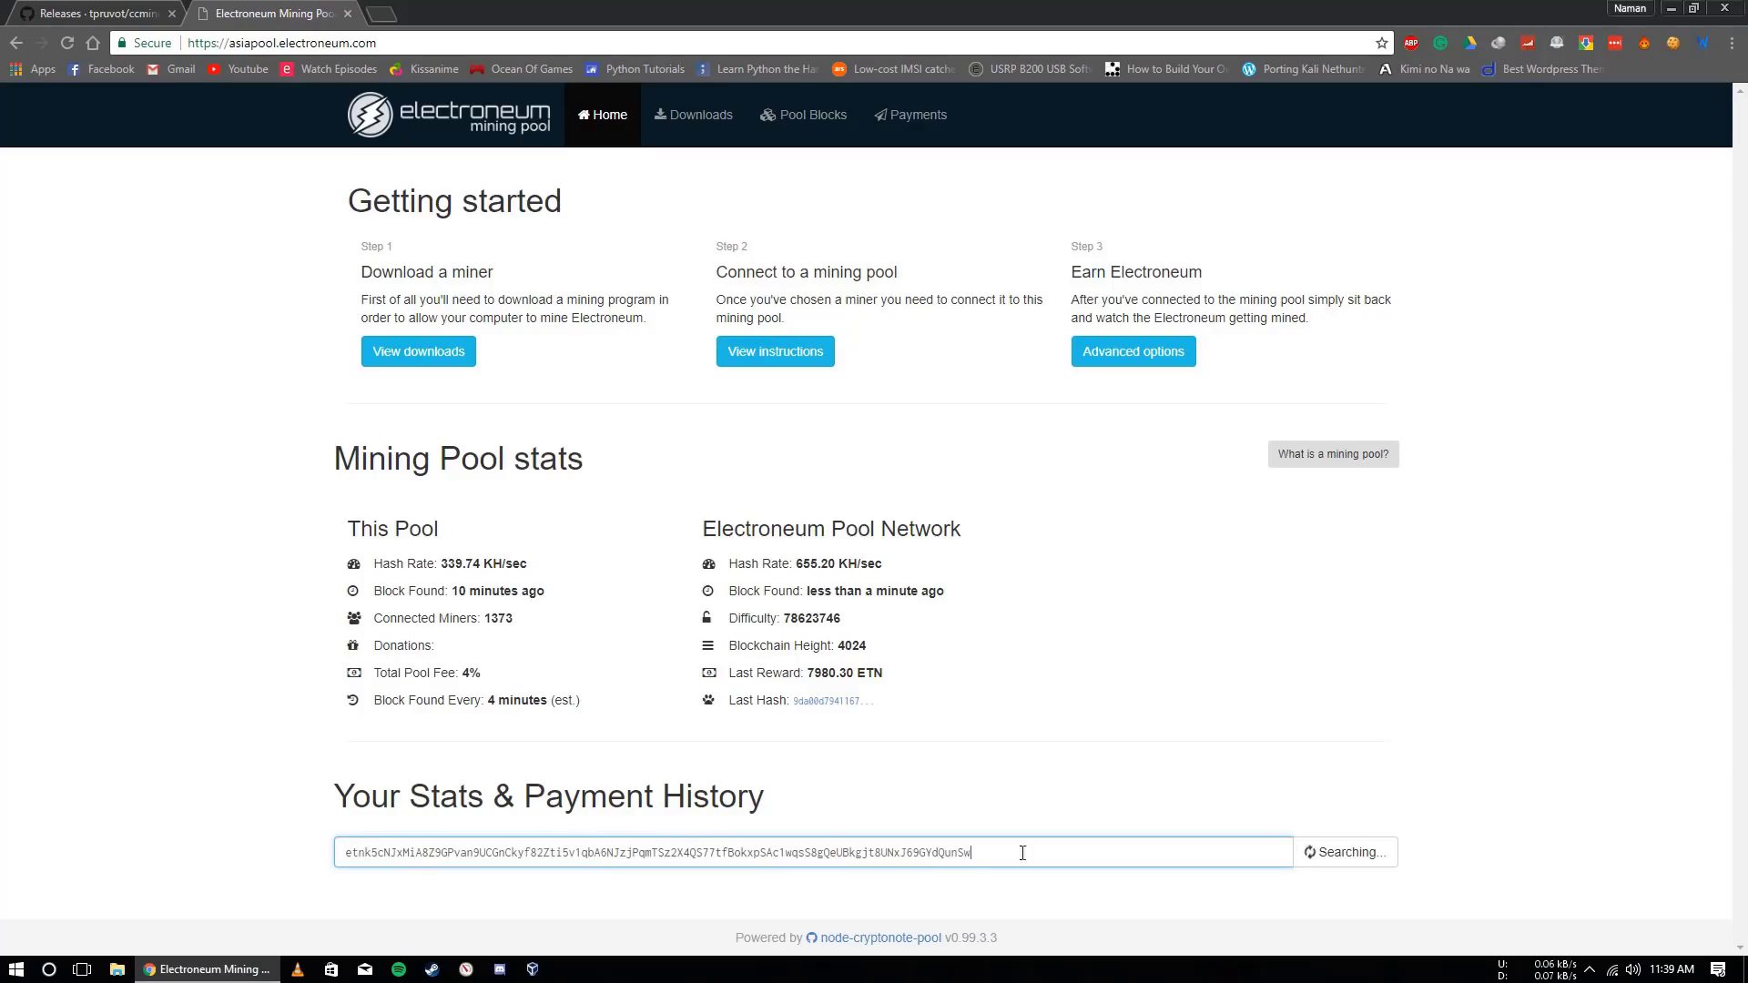
pyautogui.click(1328, 861)
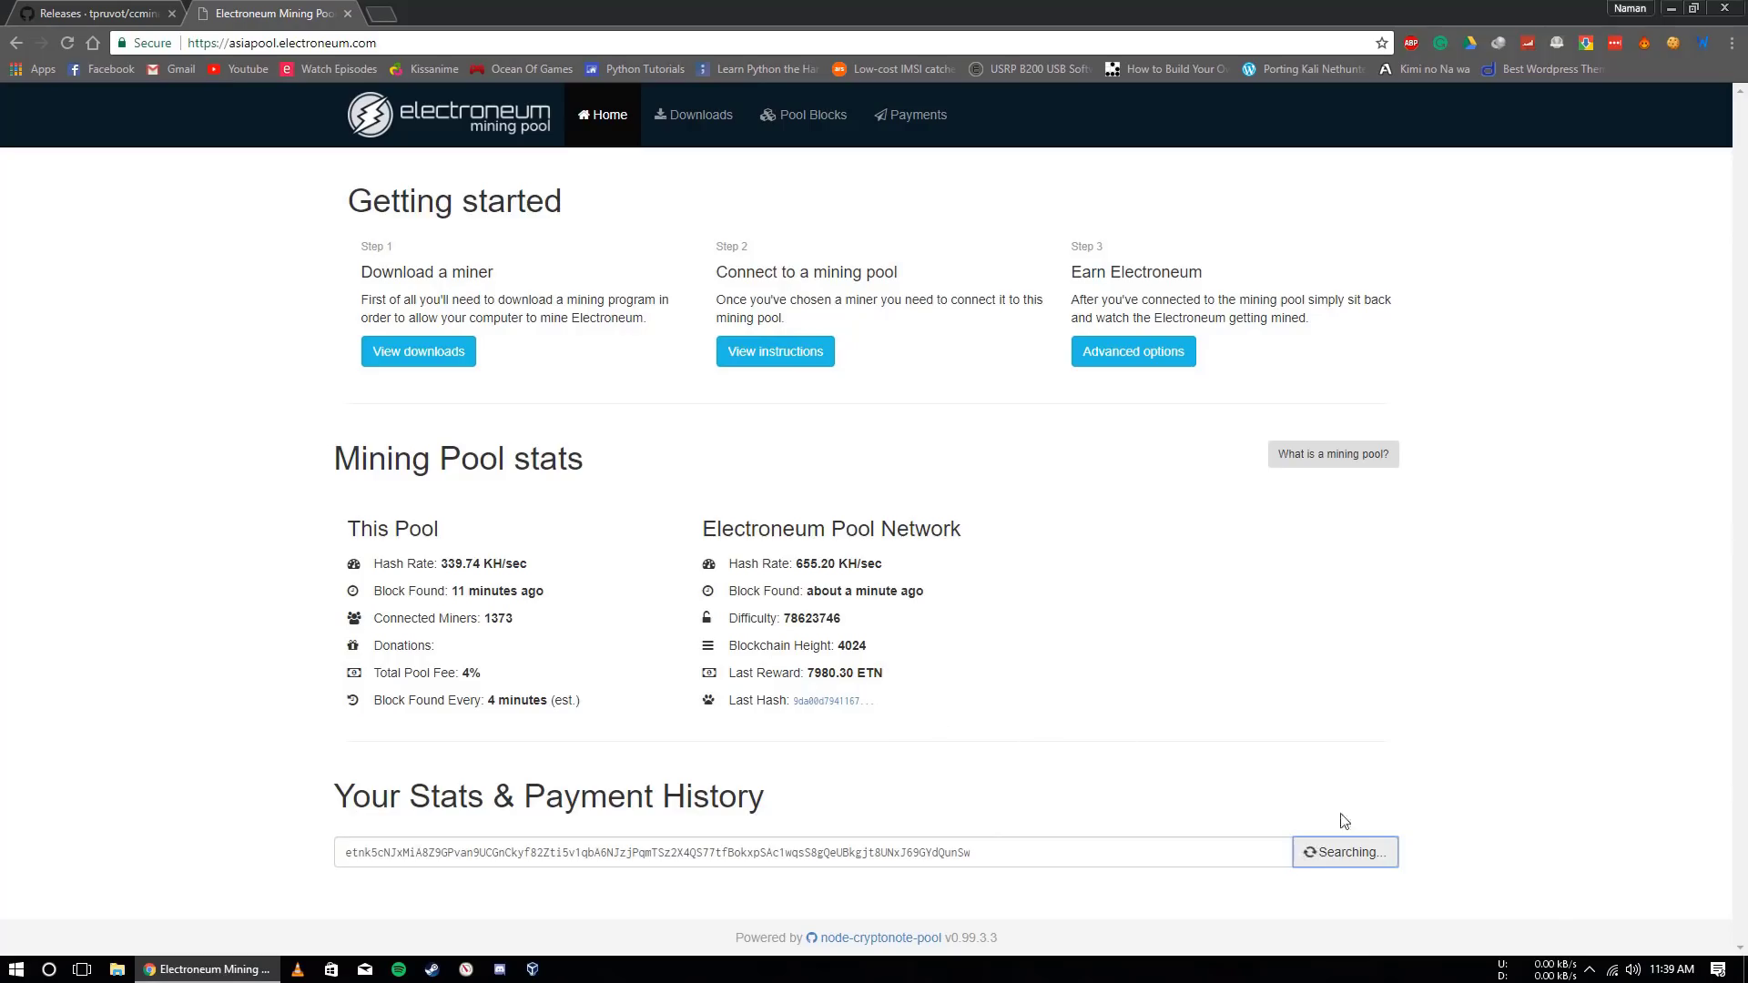
pyautogui.click(1591, 970)
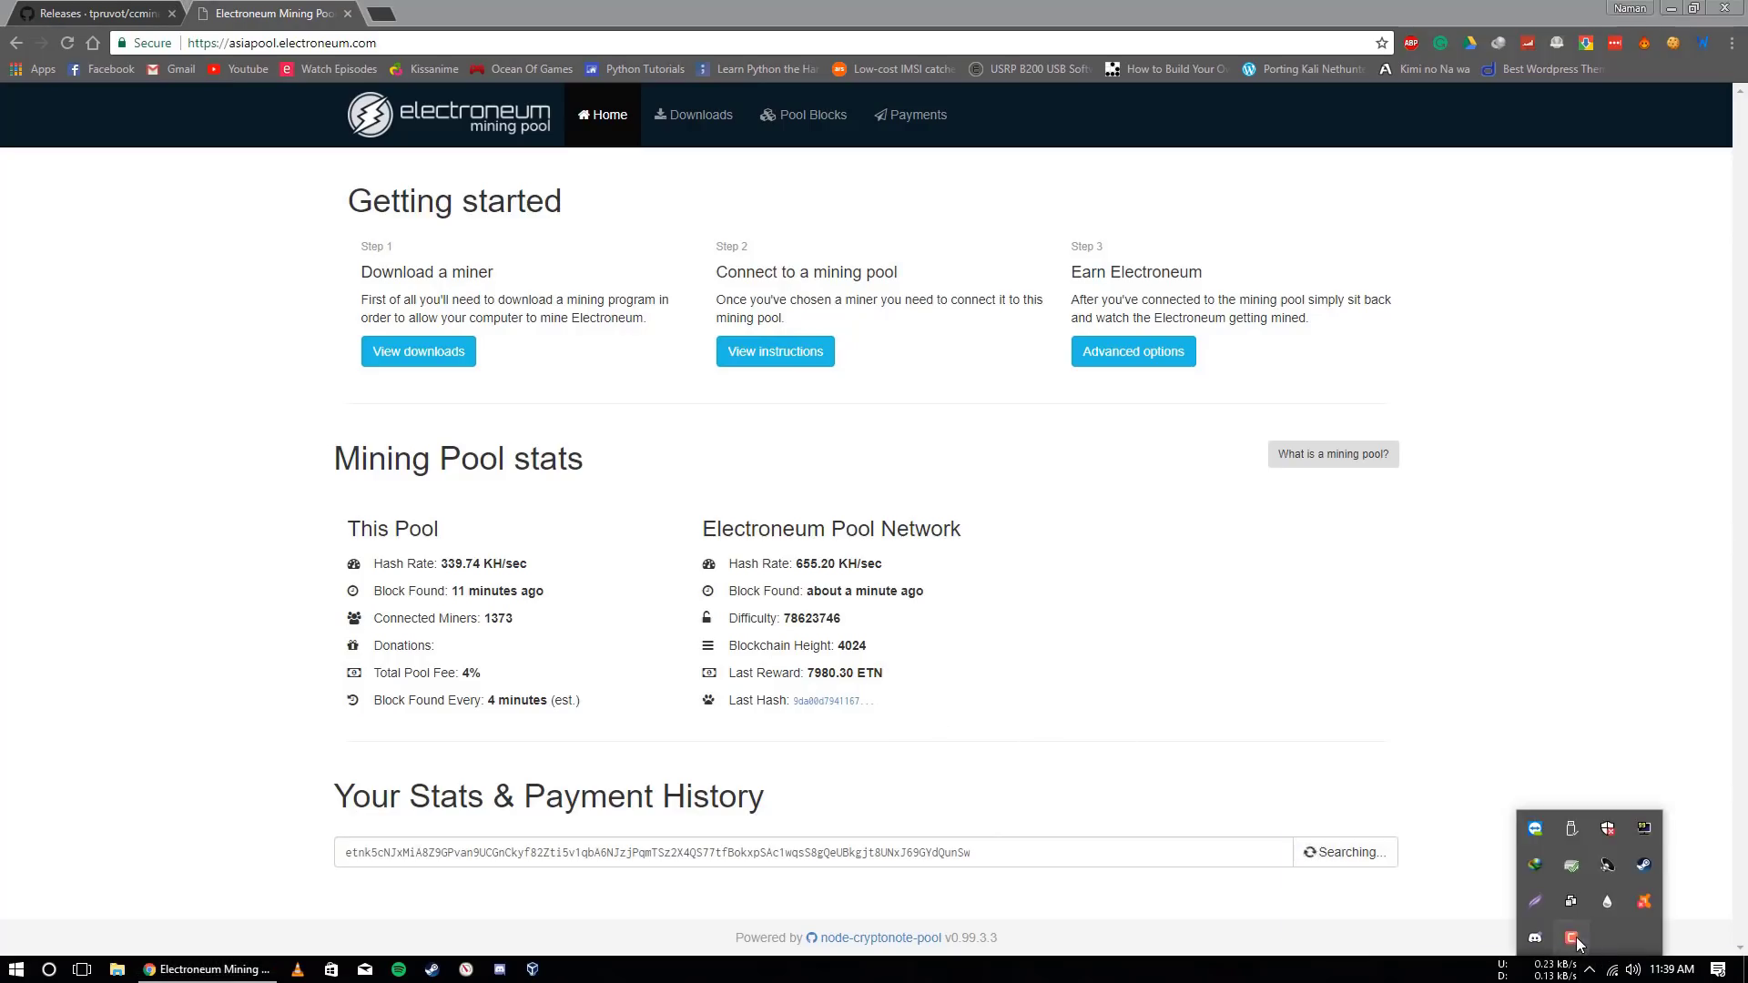
# Scroll to Your Stats & Payment History and briefly highlight the 13.84 ETN pending balance
pyautogui.click(1571, 938)
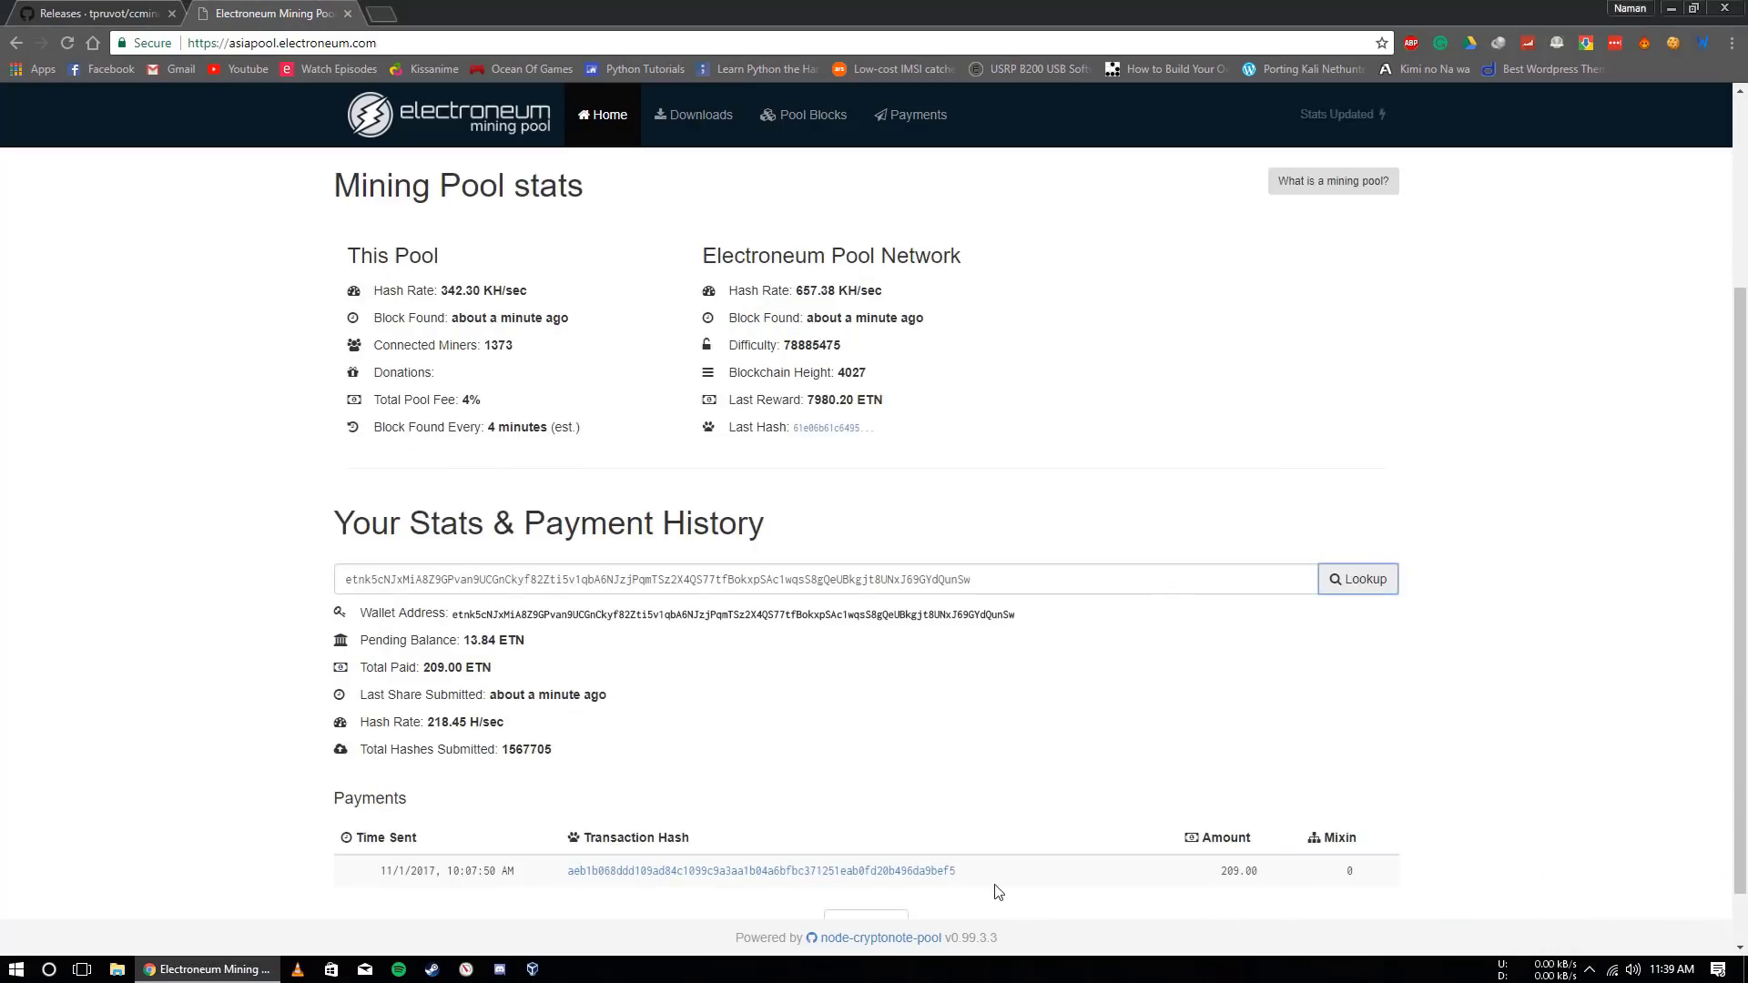
pyautogui.scroll(-1, 511, 671)
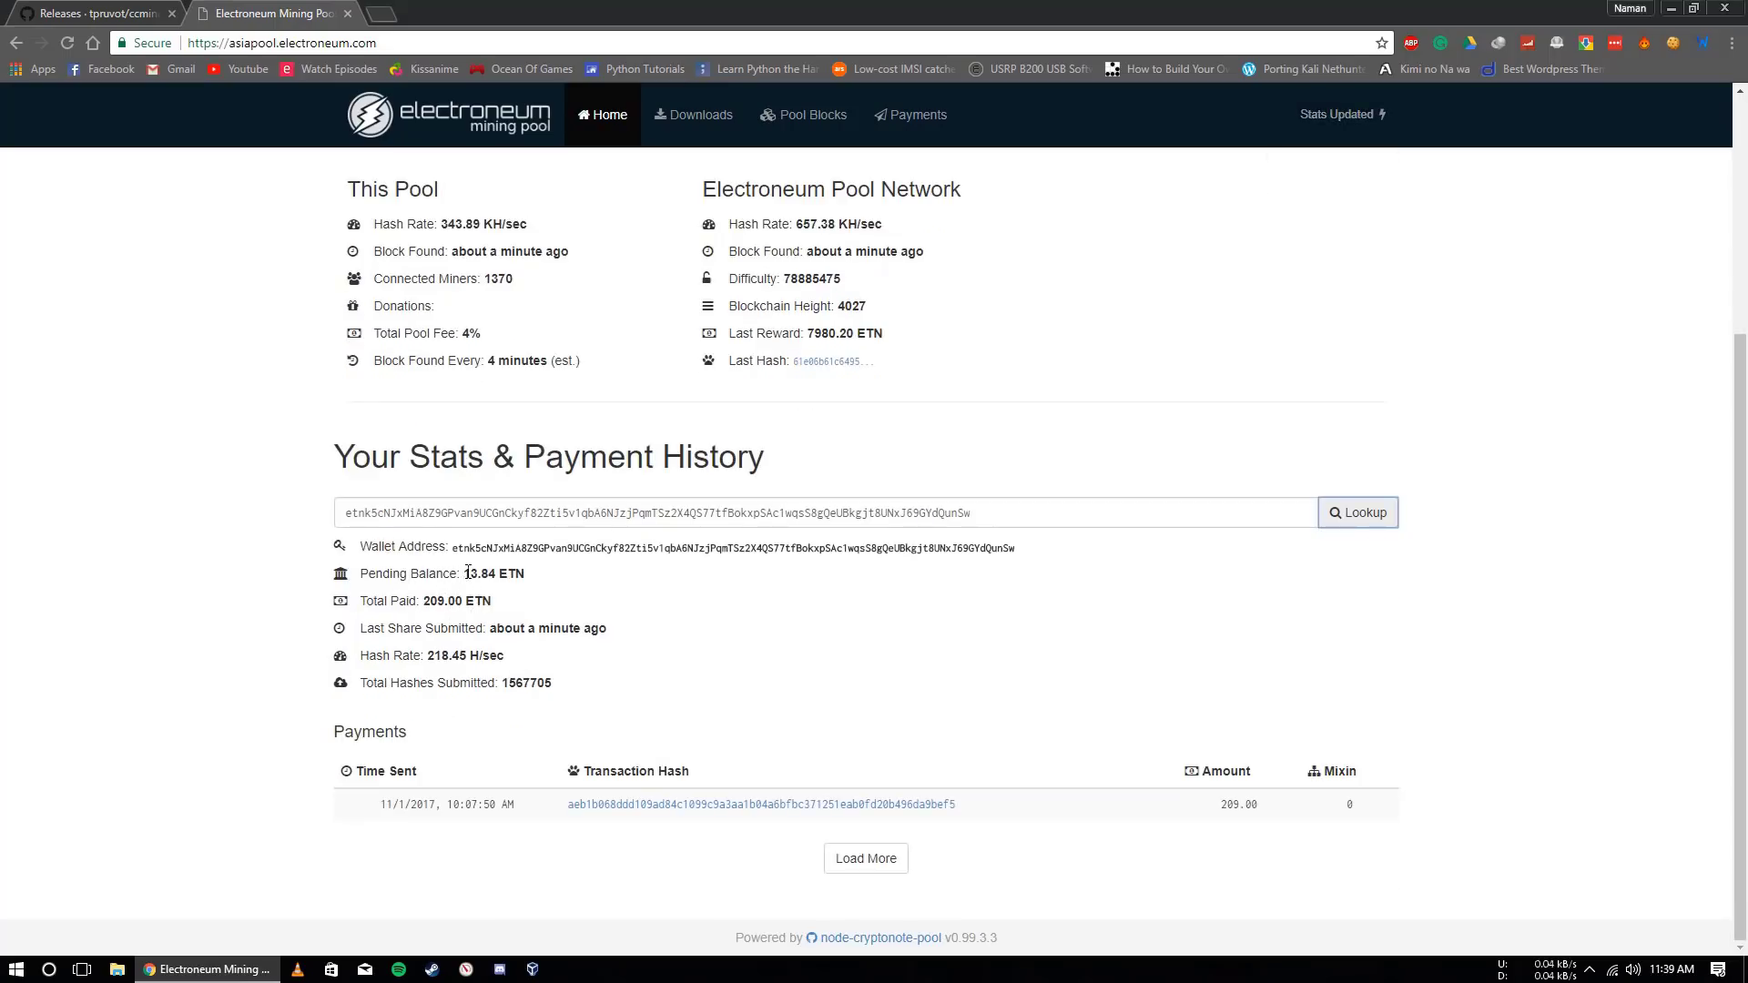
pyautogui.moveTo(465, 574); pyautogui.dragTo(500, 575)
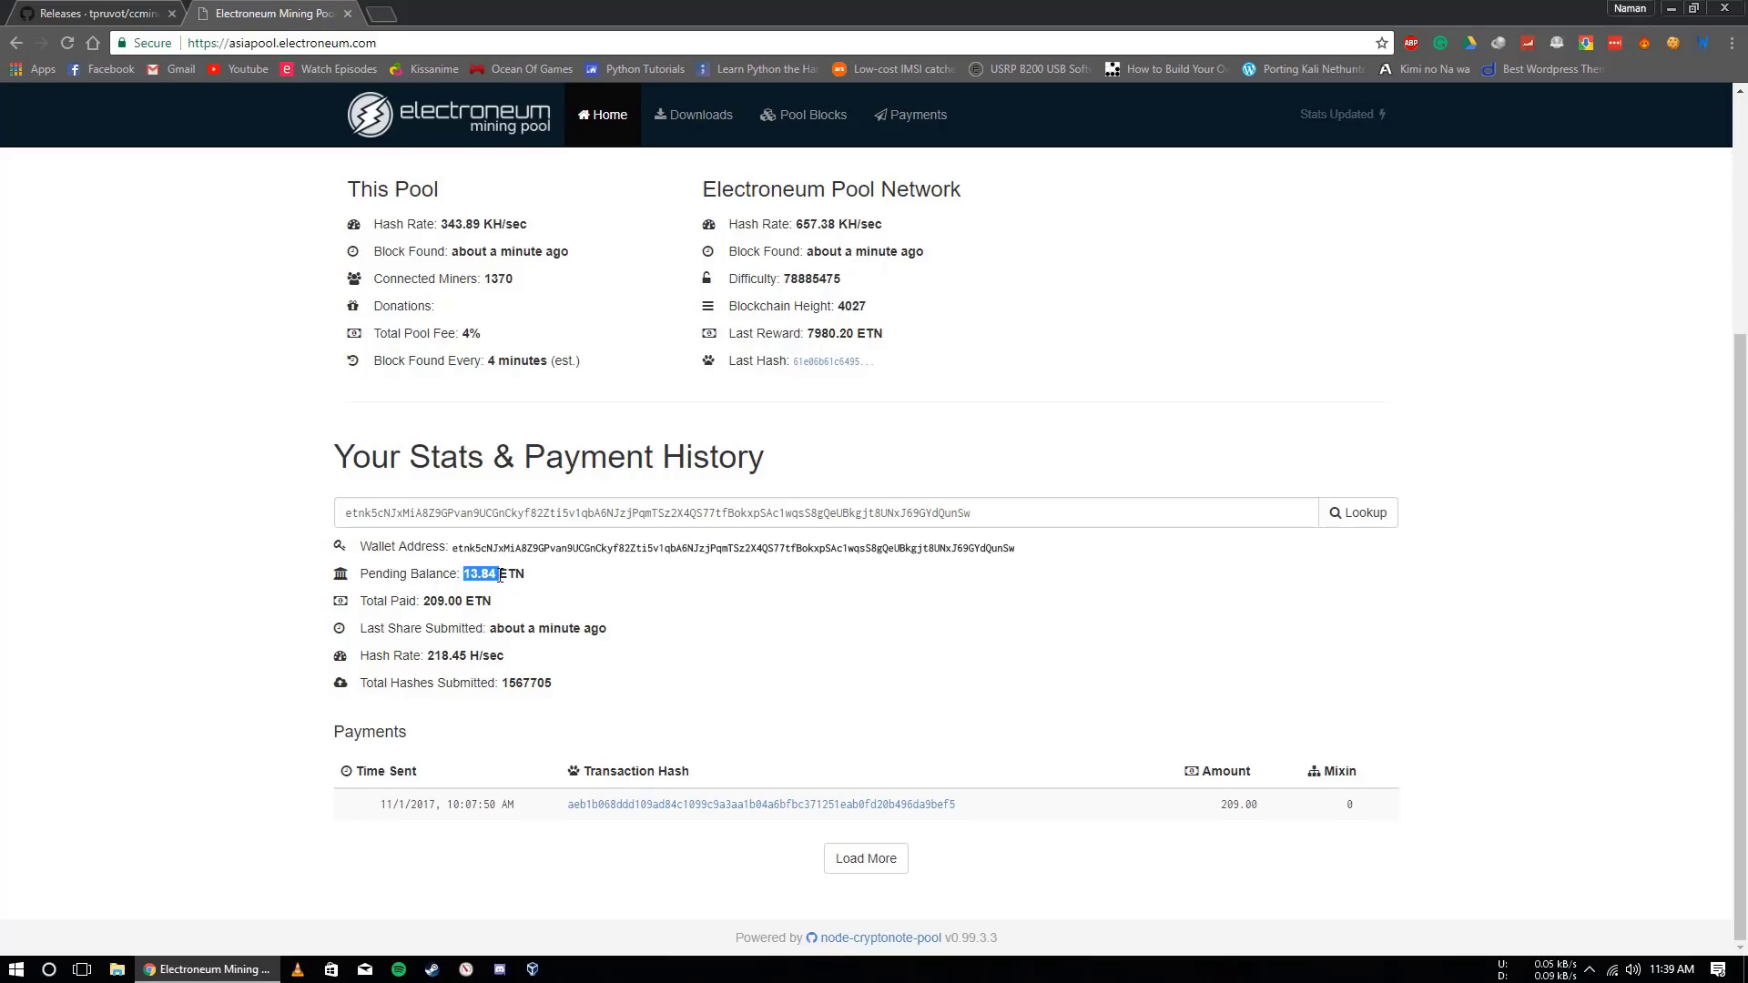
pyautogui.click(428, 601)
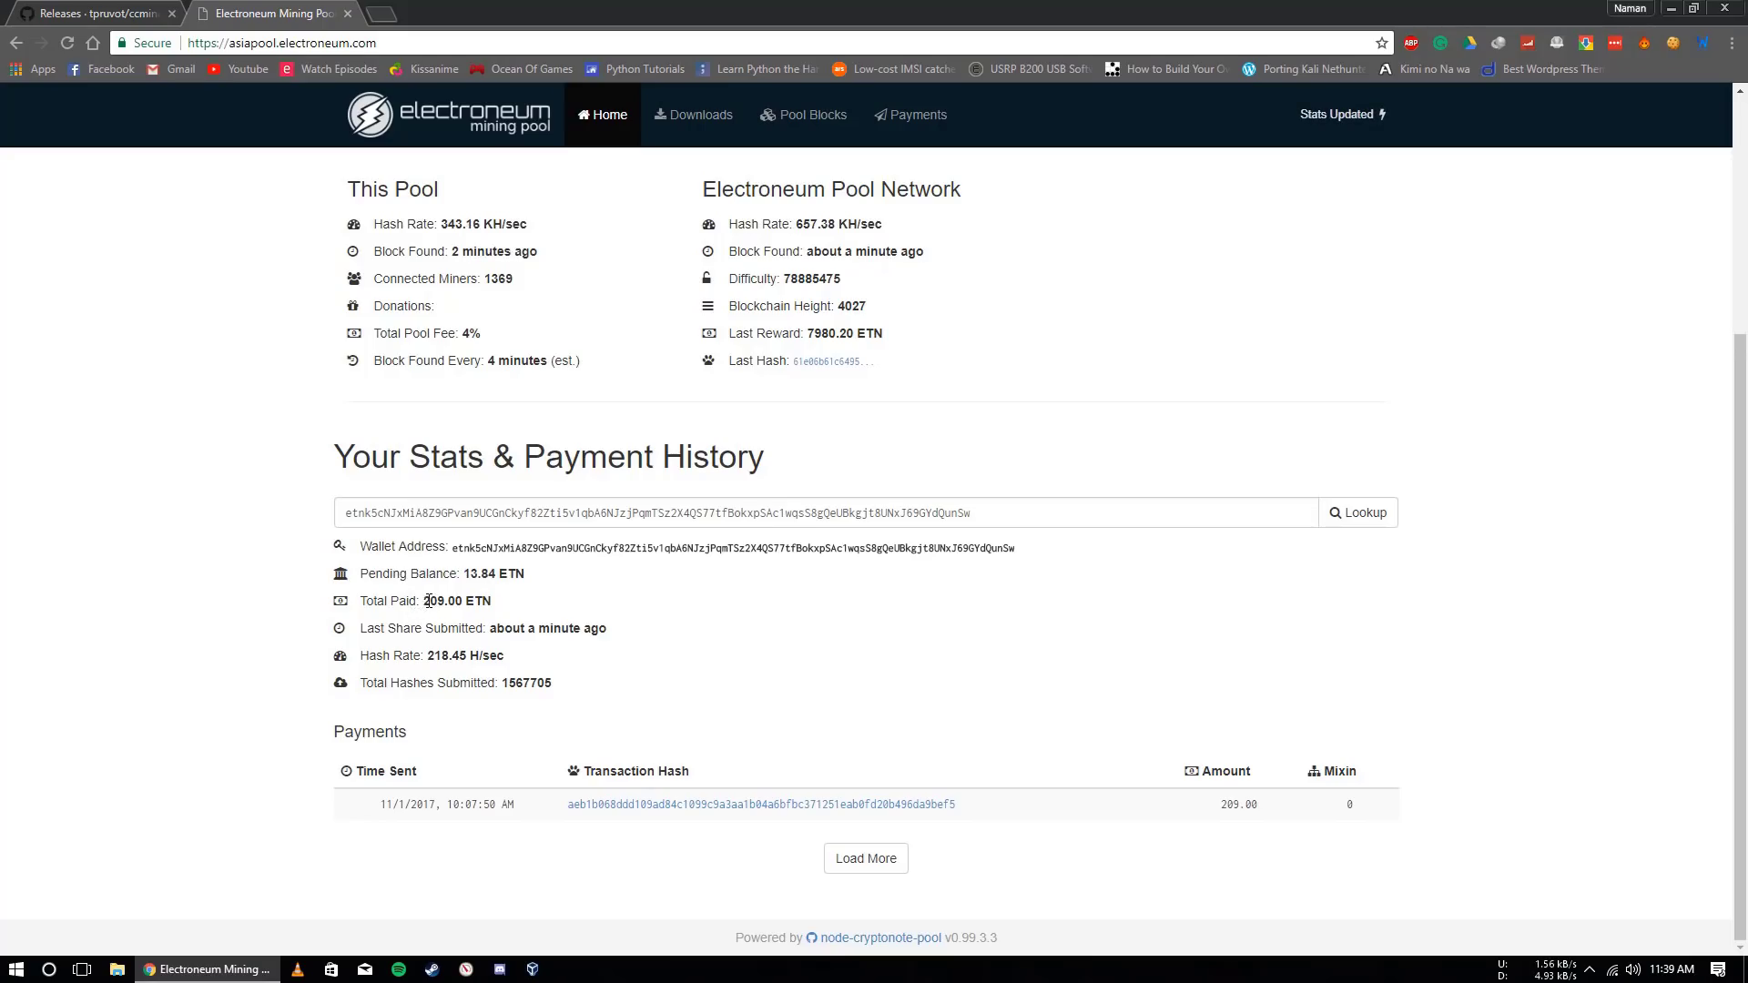